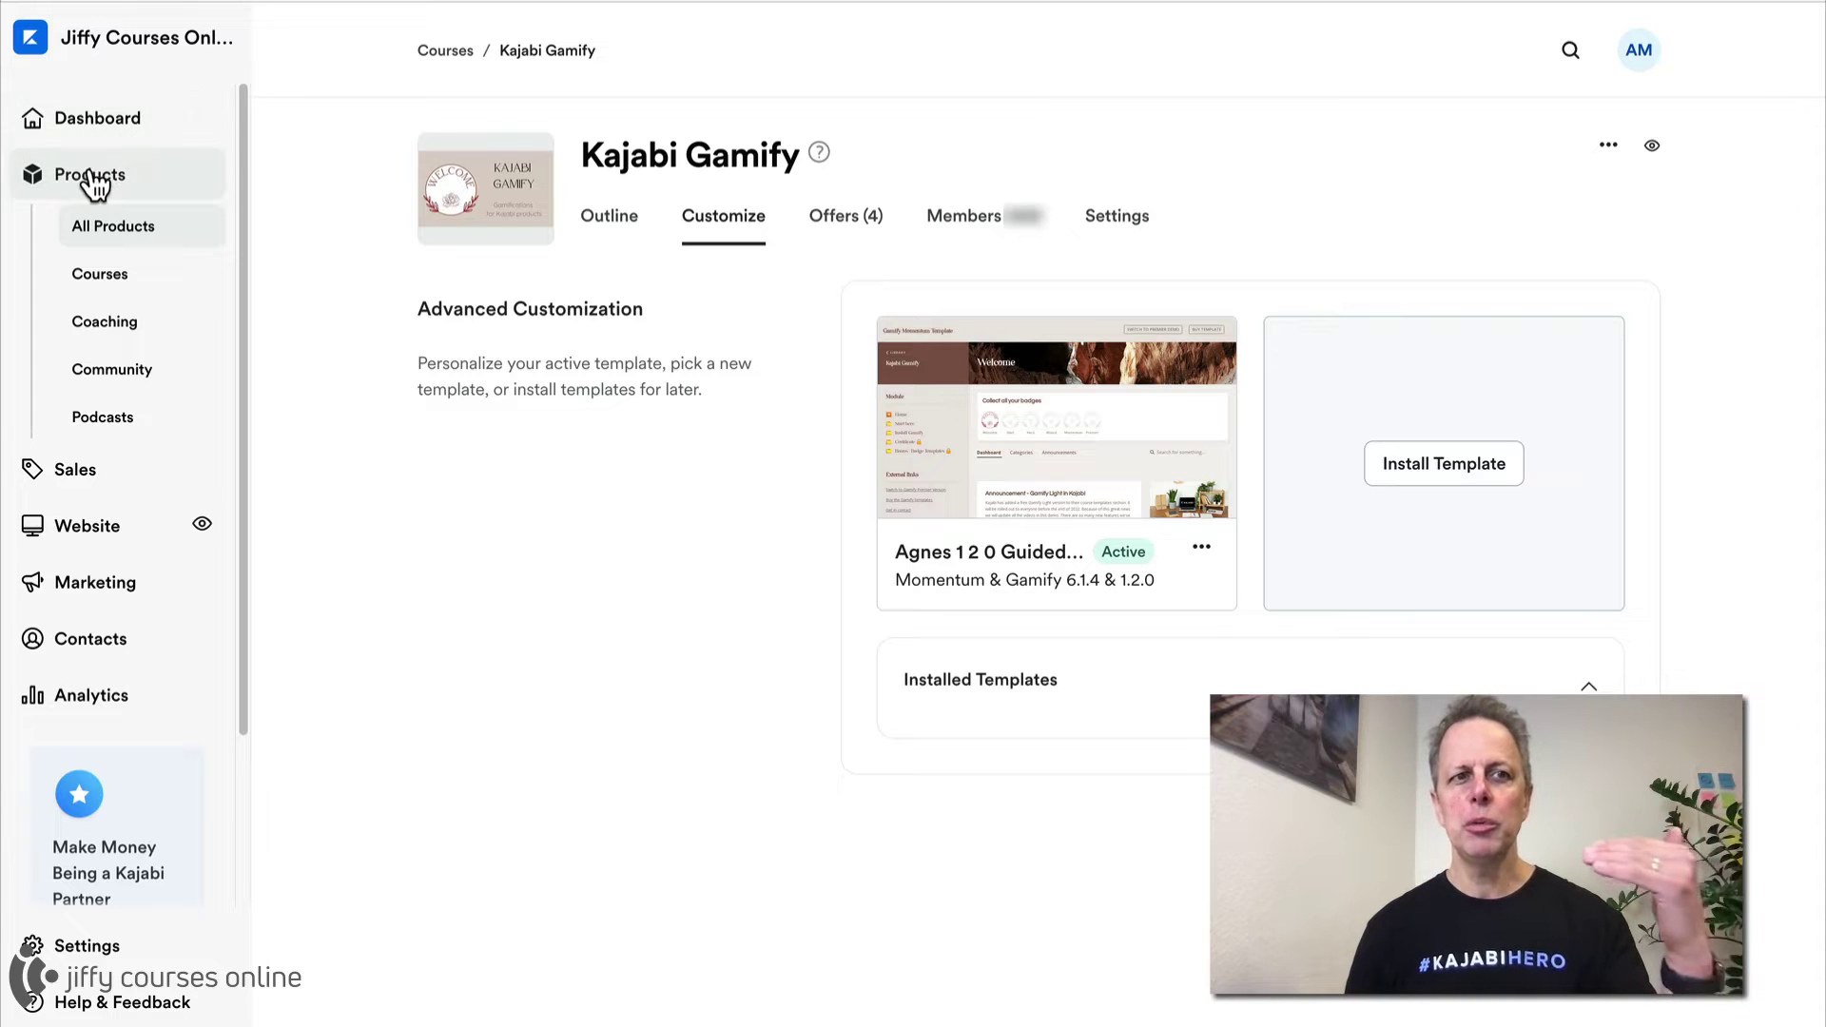
Step: Open the Kajabi Gamify course's customization page and bring up the templates available to install
left_click(101, 275)
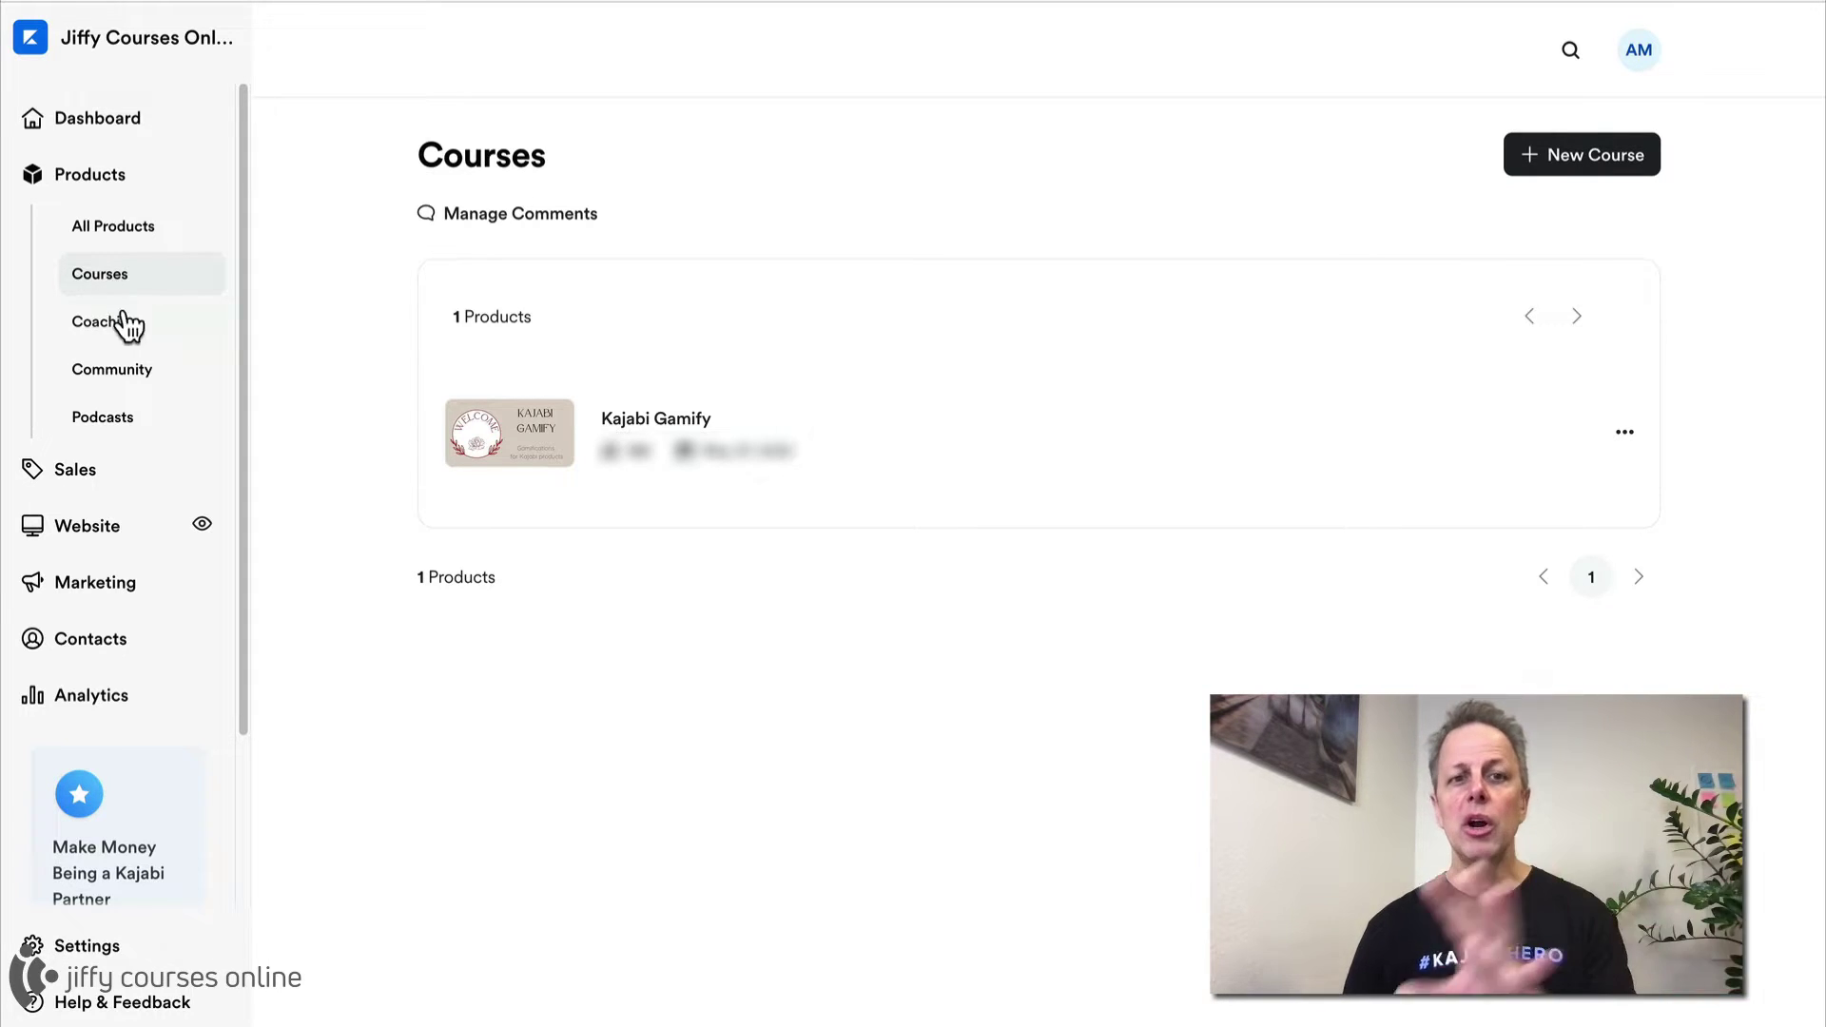
left_click(657, 420)
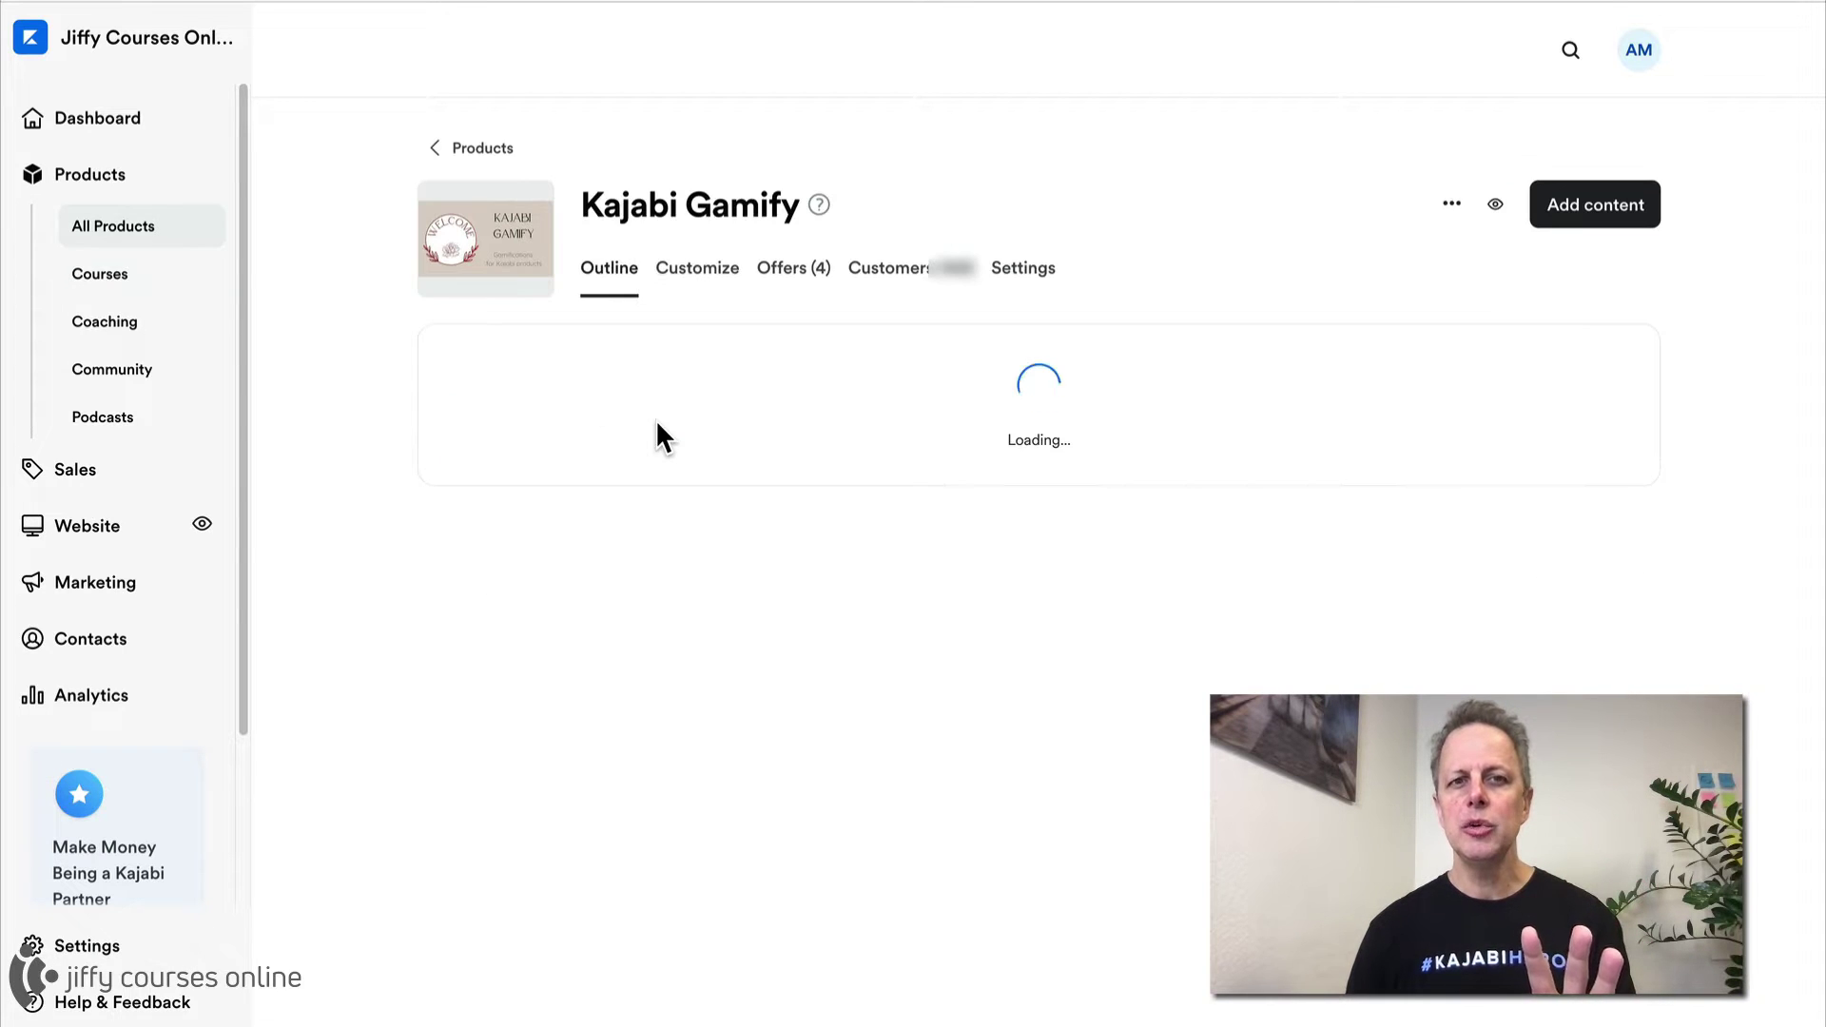
left_click(695, 275)
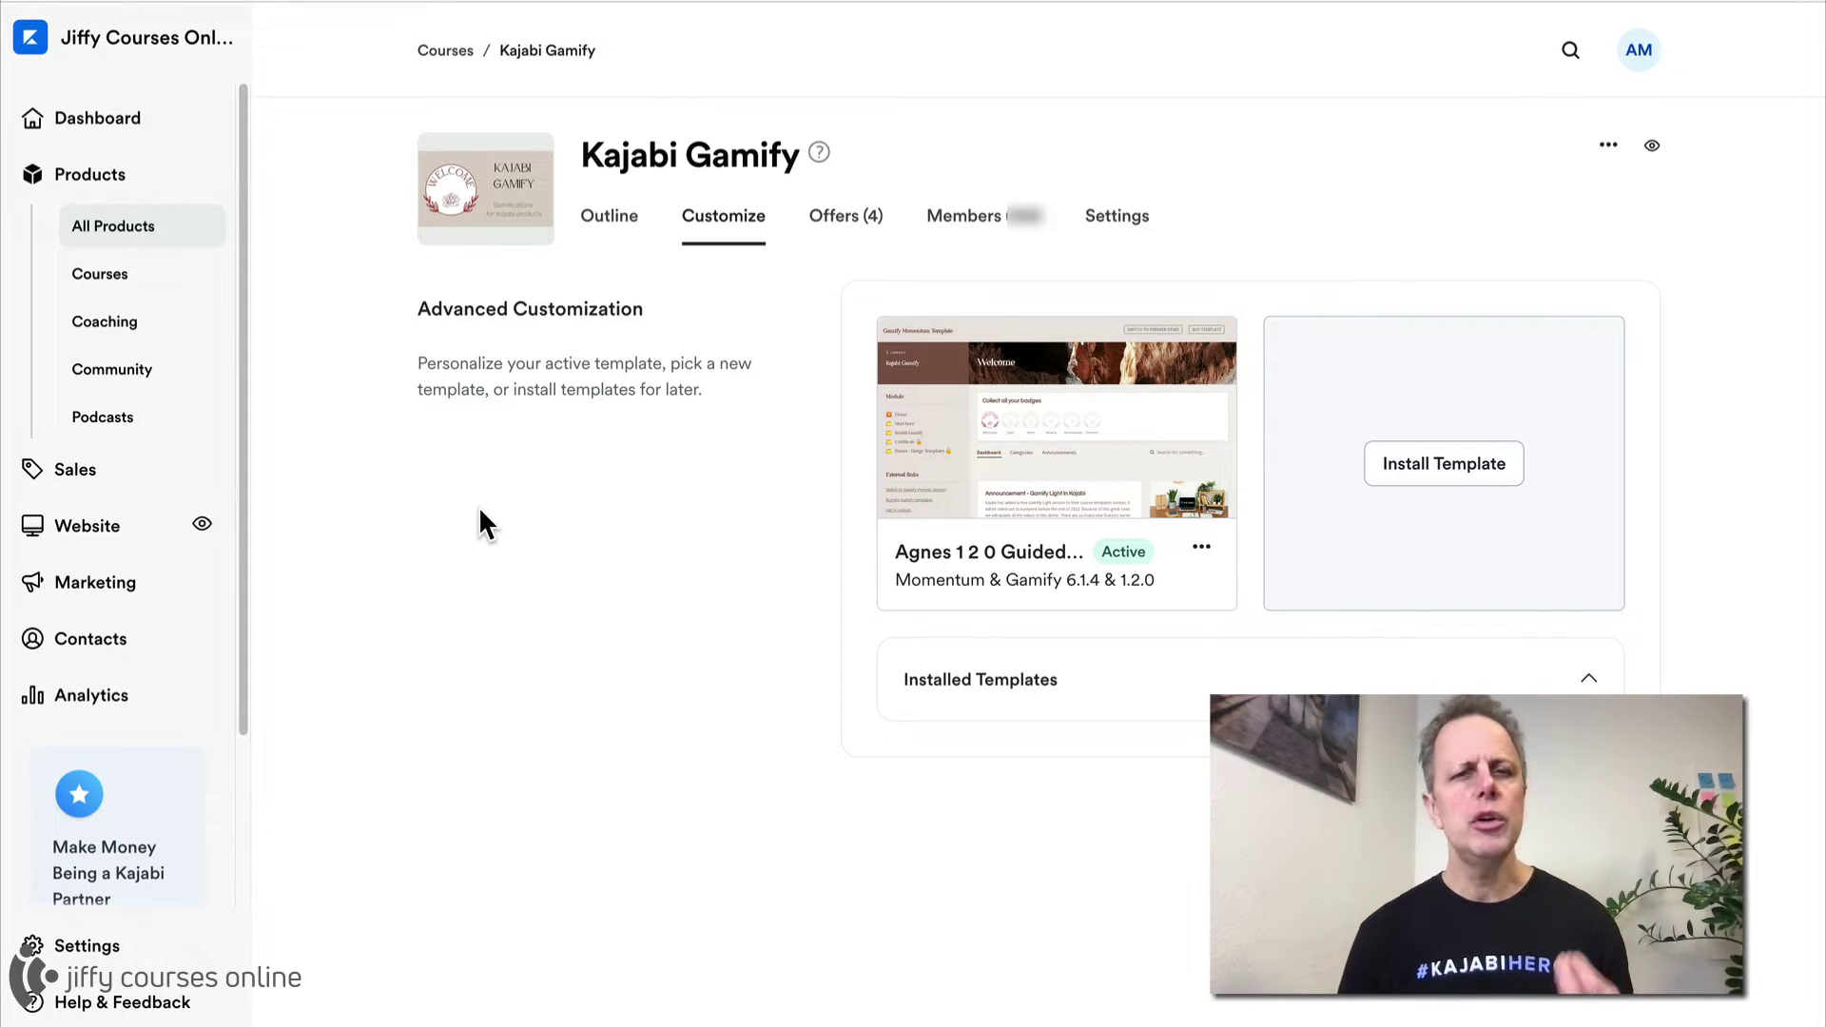
left_click(1492, 475)
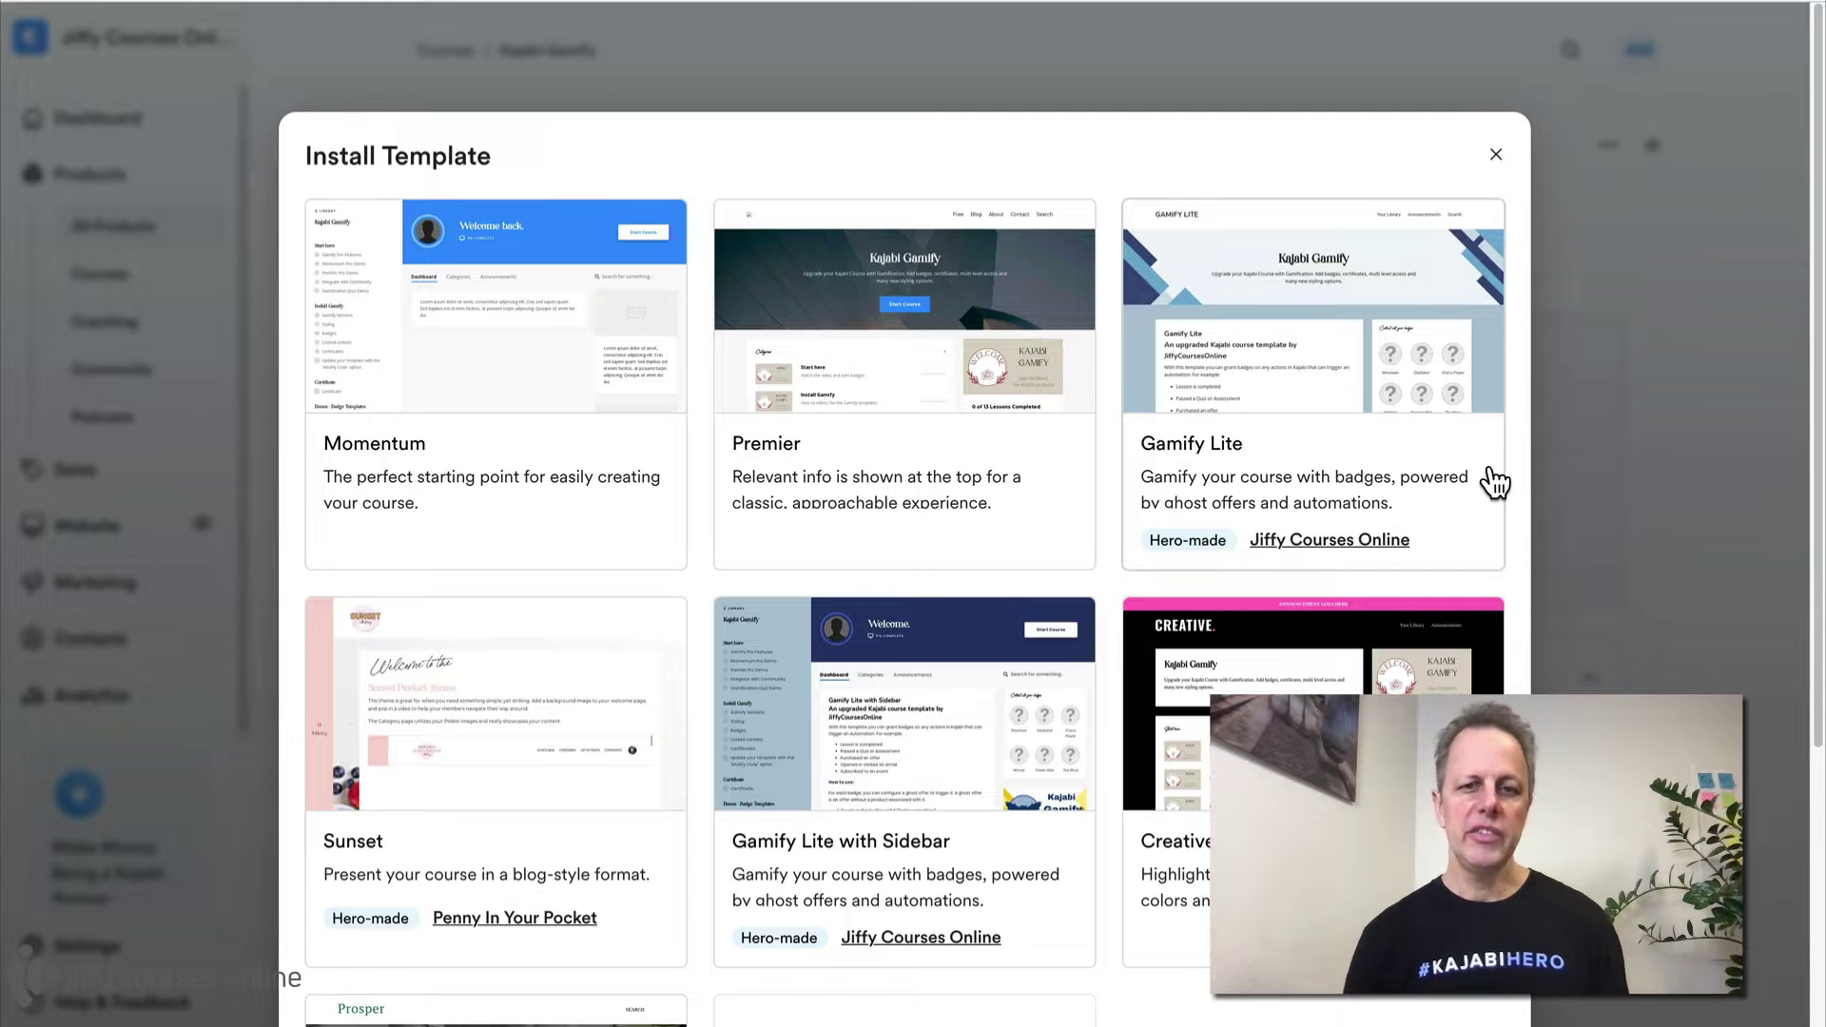
Step: Look through the available course templates, comparing Momentum, Premier, Gamify Lite, Gamify Lite with Sidebar, Sunset, Creative and Prosper
scroll(1469, 485, "down", 4)
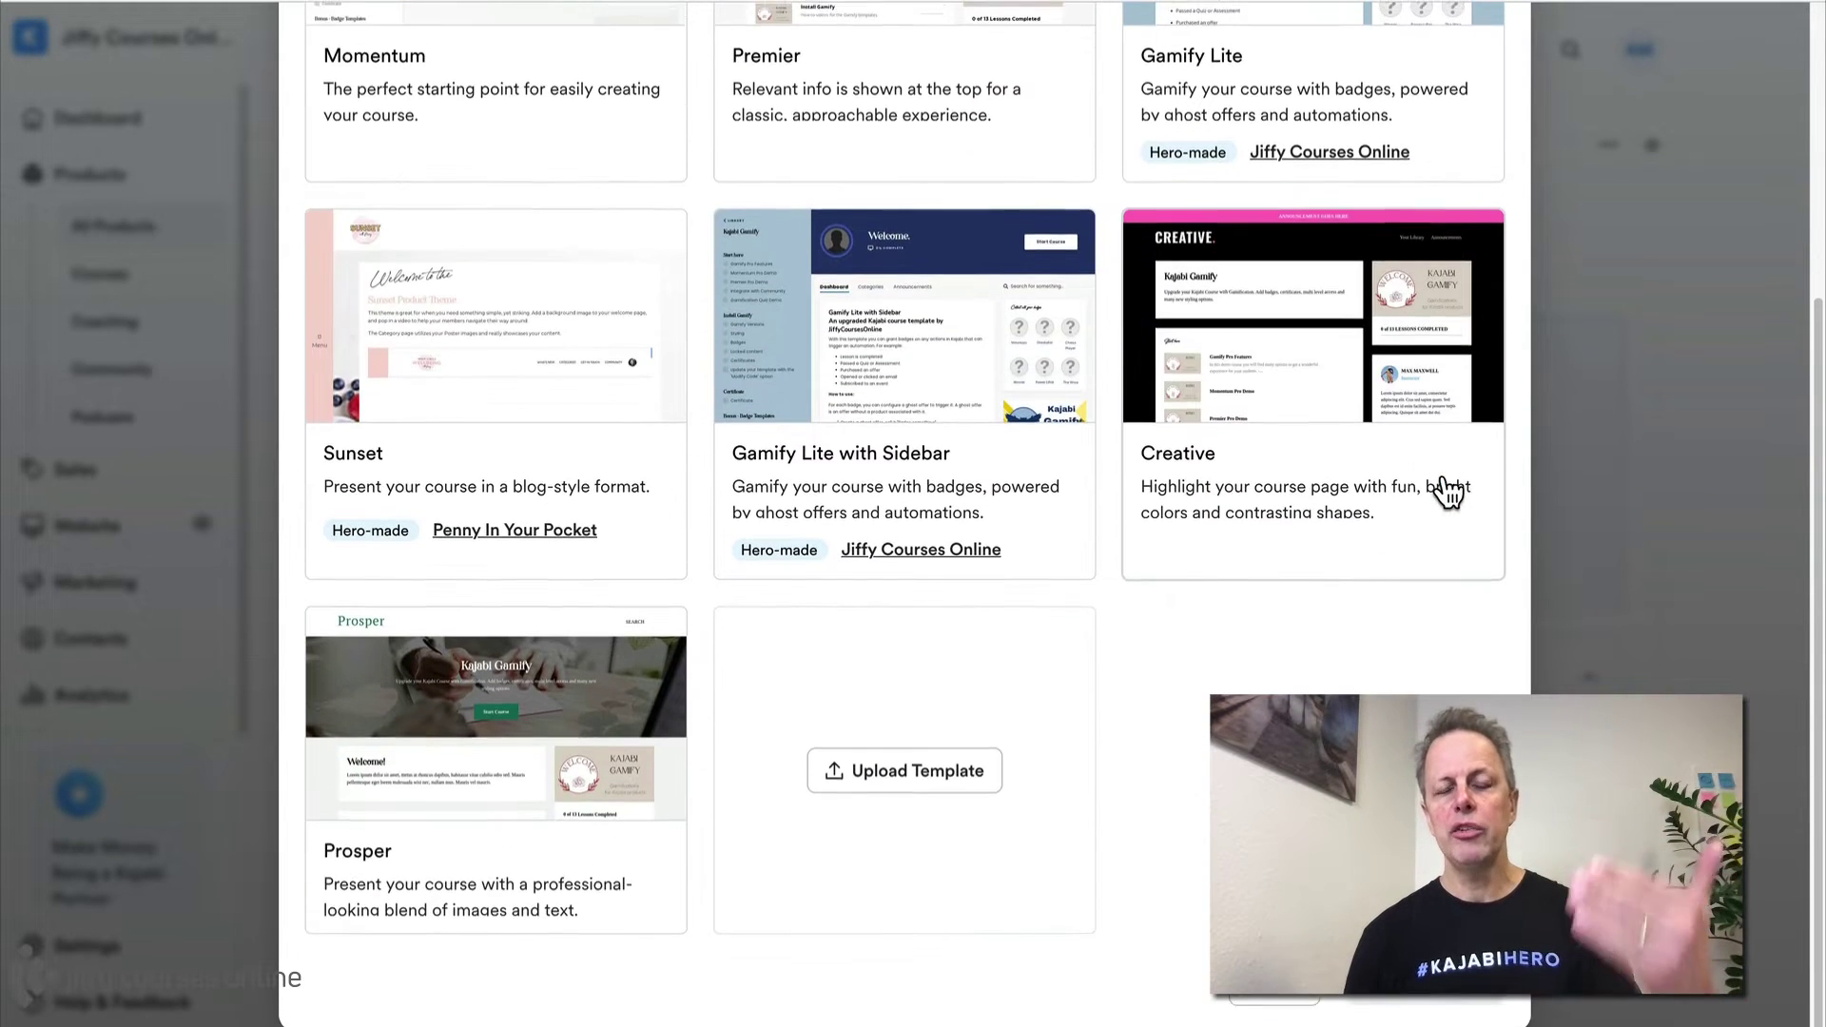
scroll(1447, 493, "up", 4)
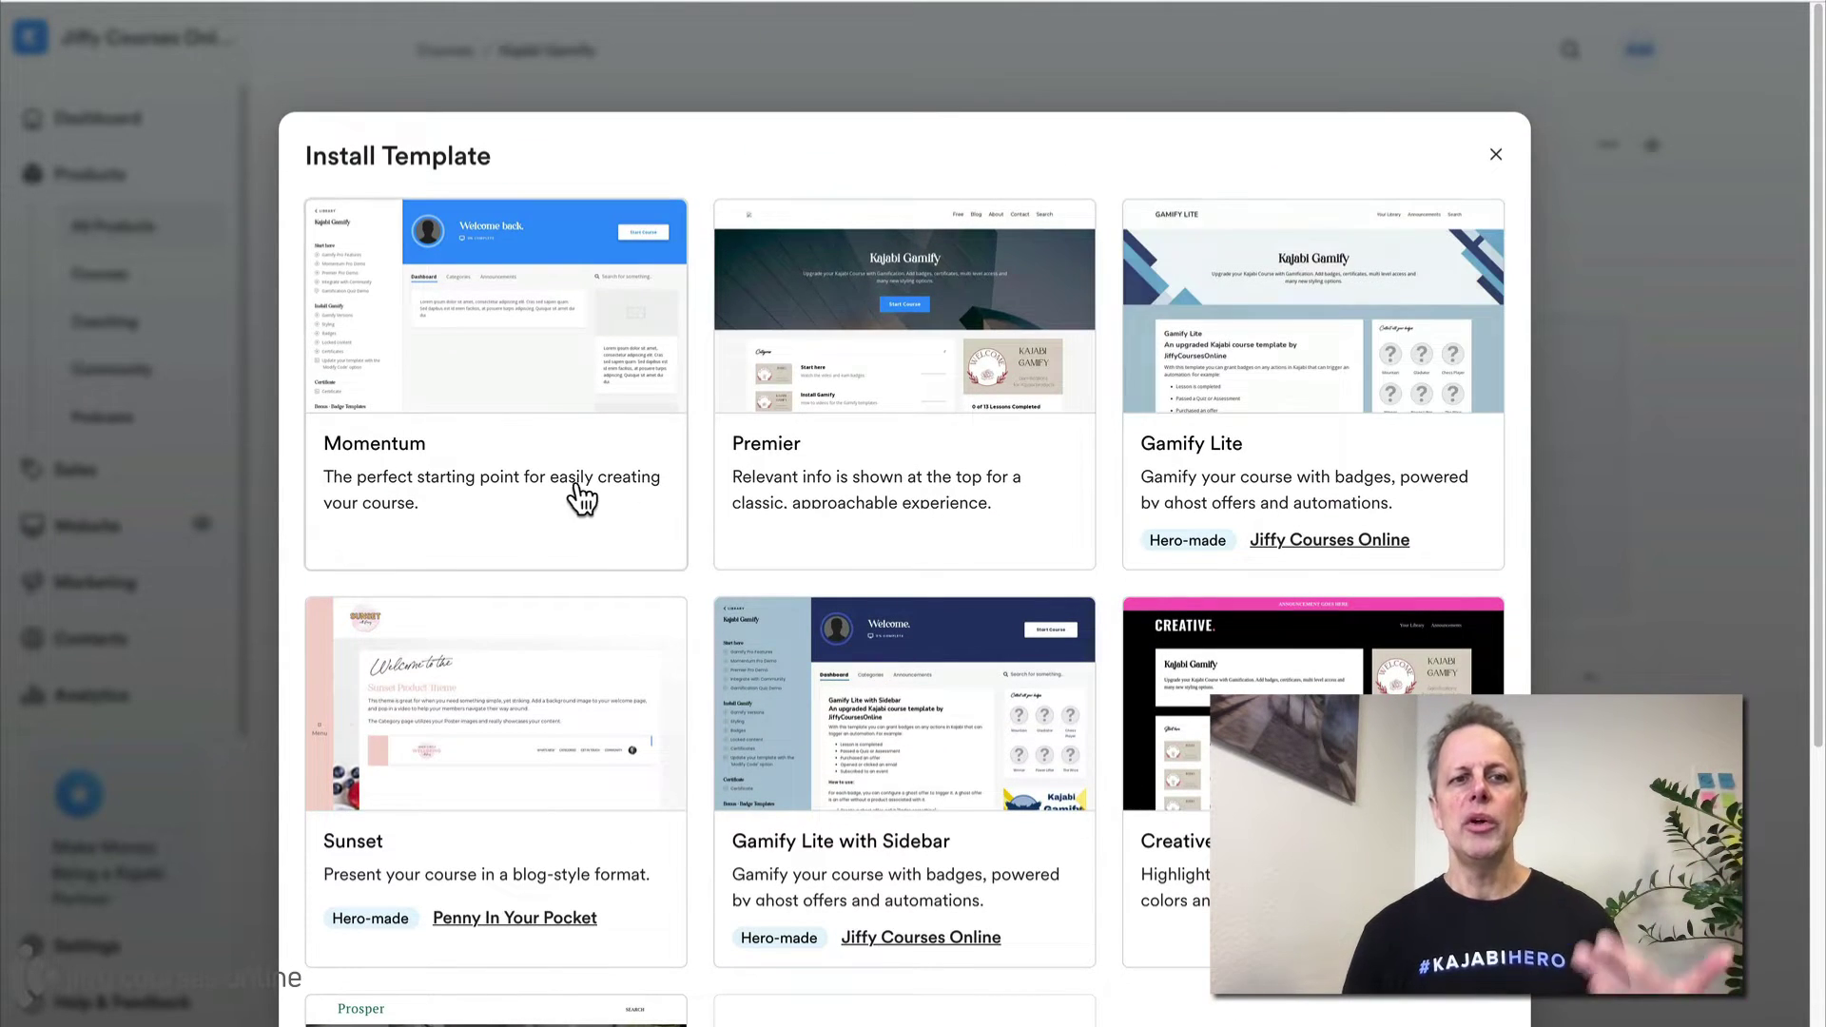
mouse_move(432, 340)
mouse_move(953, 359)
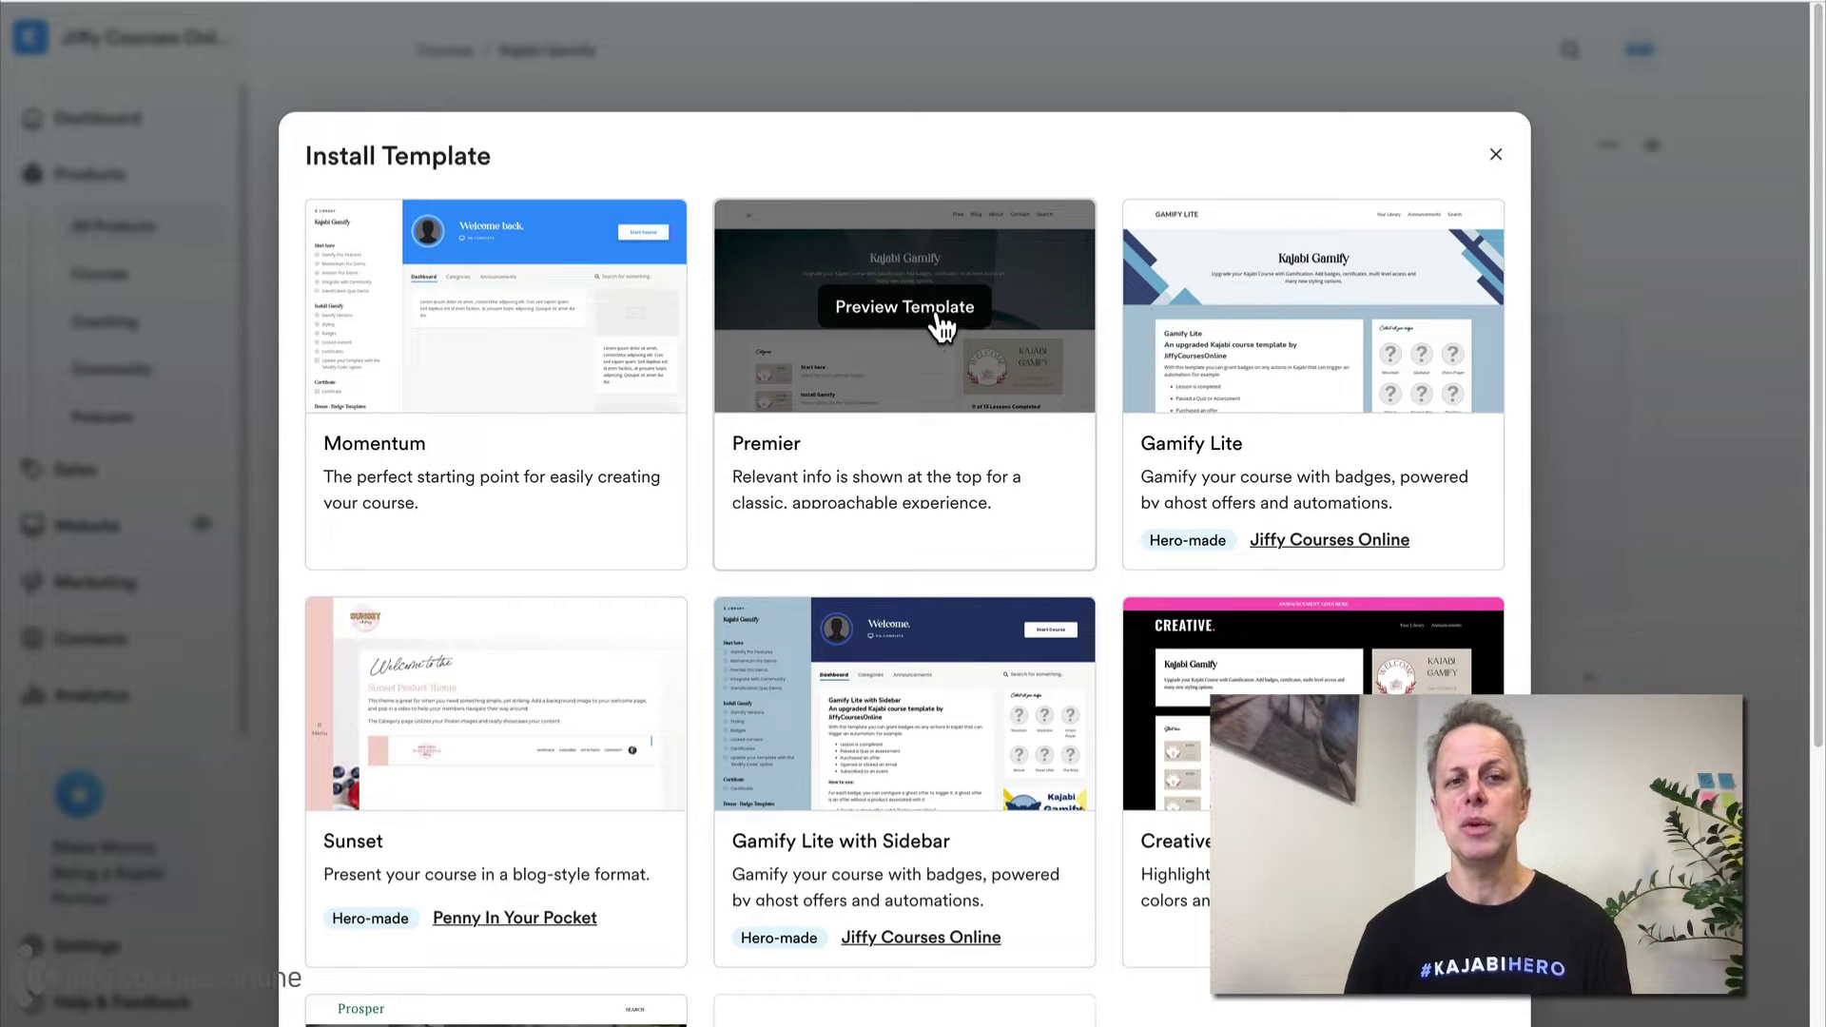
mouse_move(497, 322)
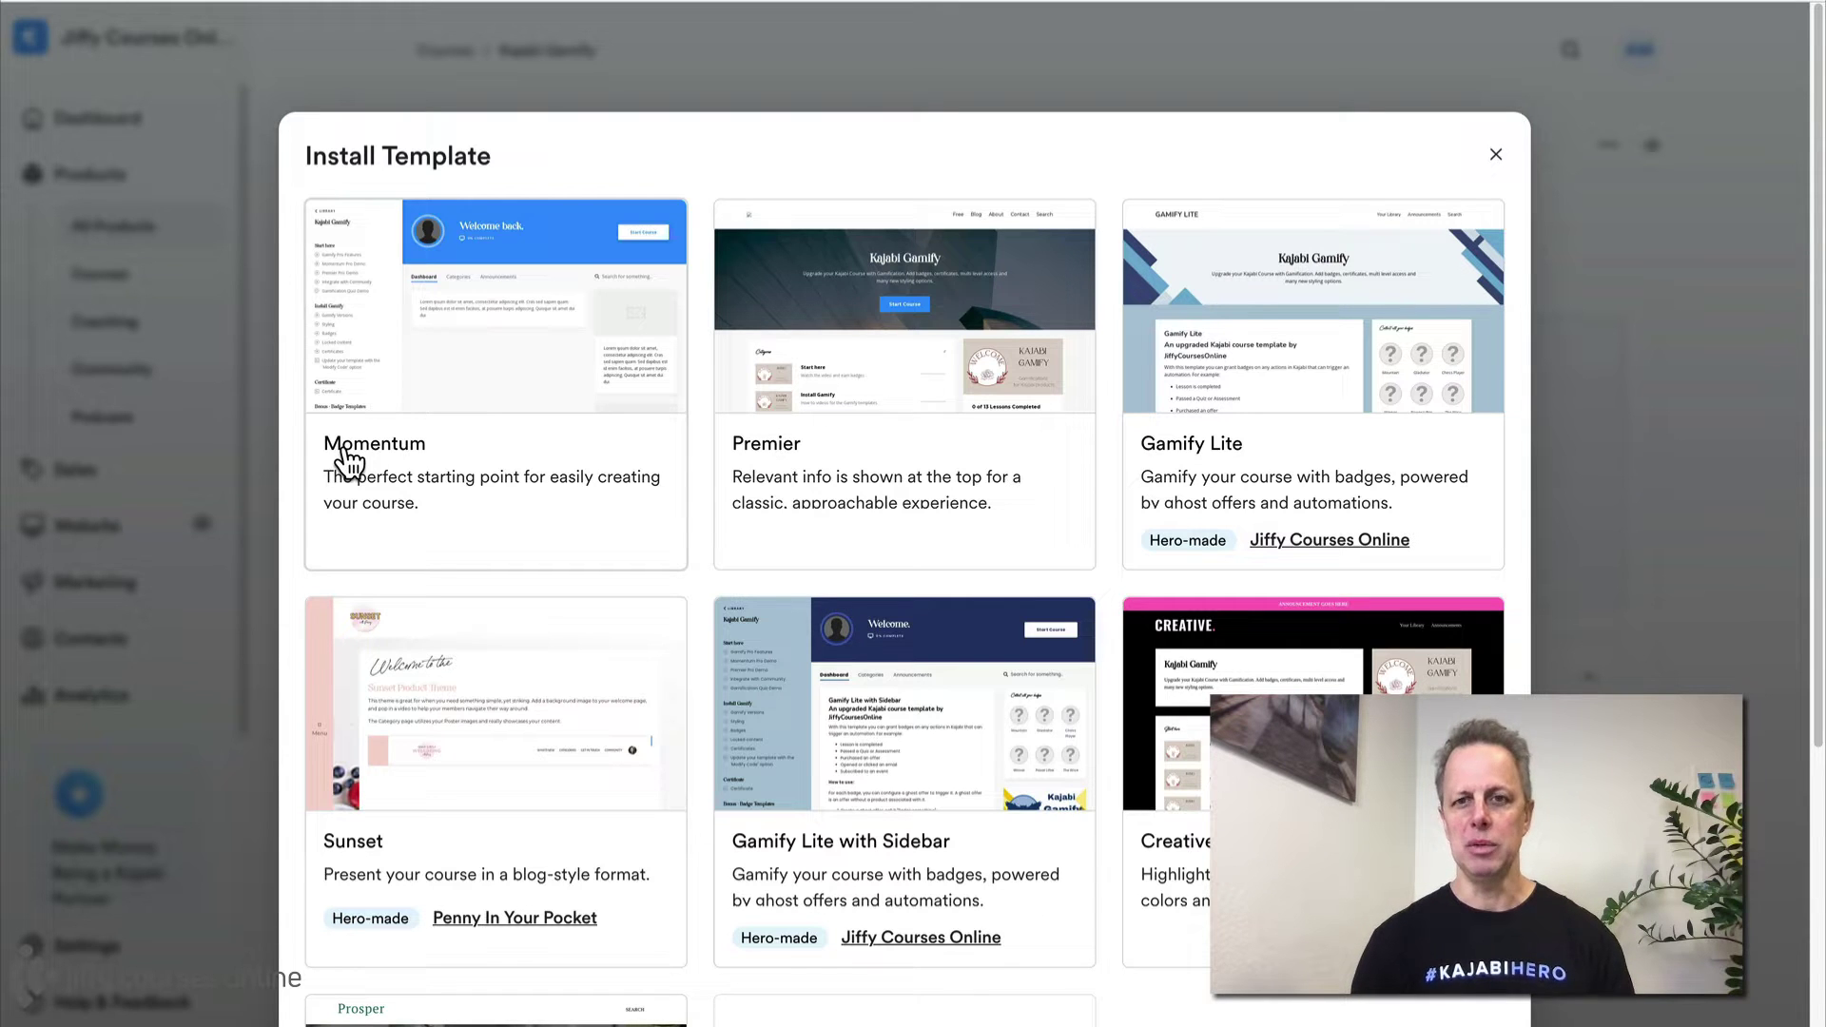
mouse_move(1300, 277)
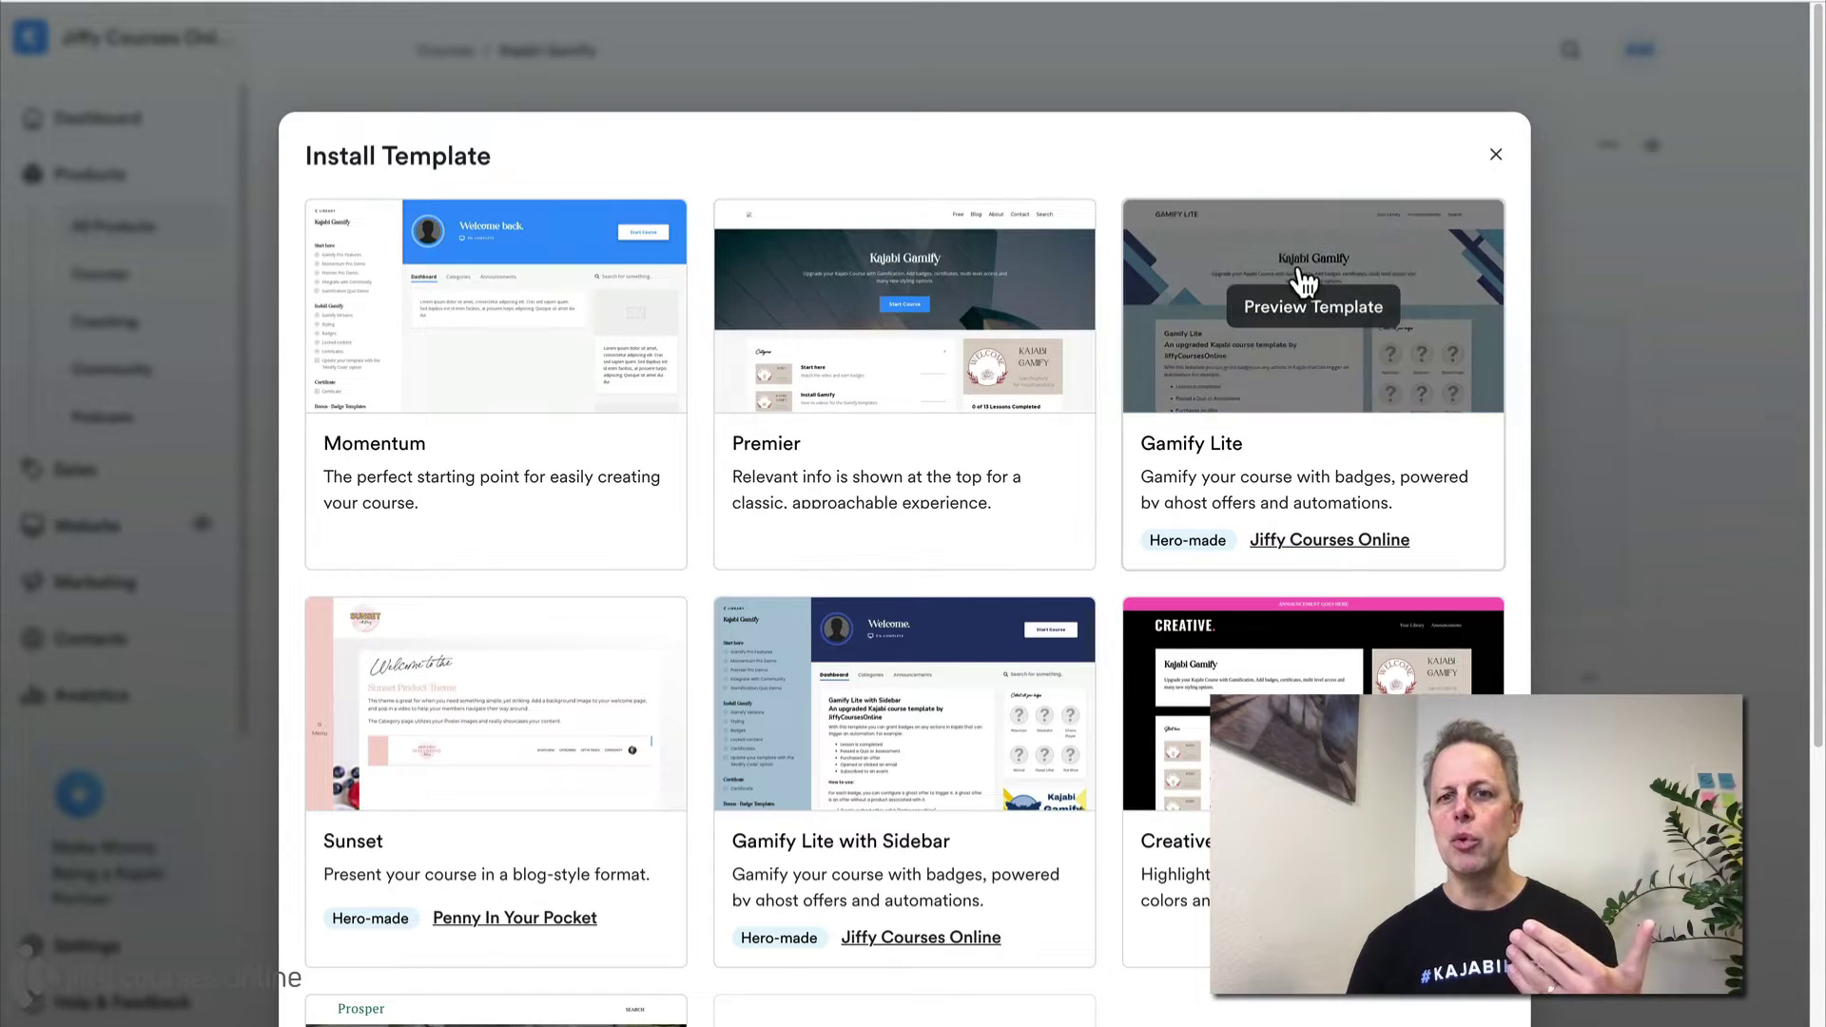
mouse_move(938, 391)
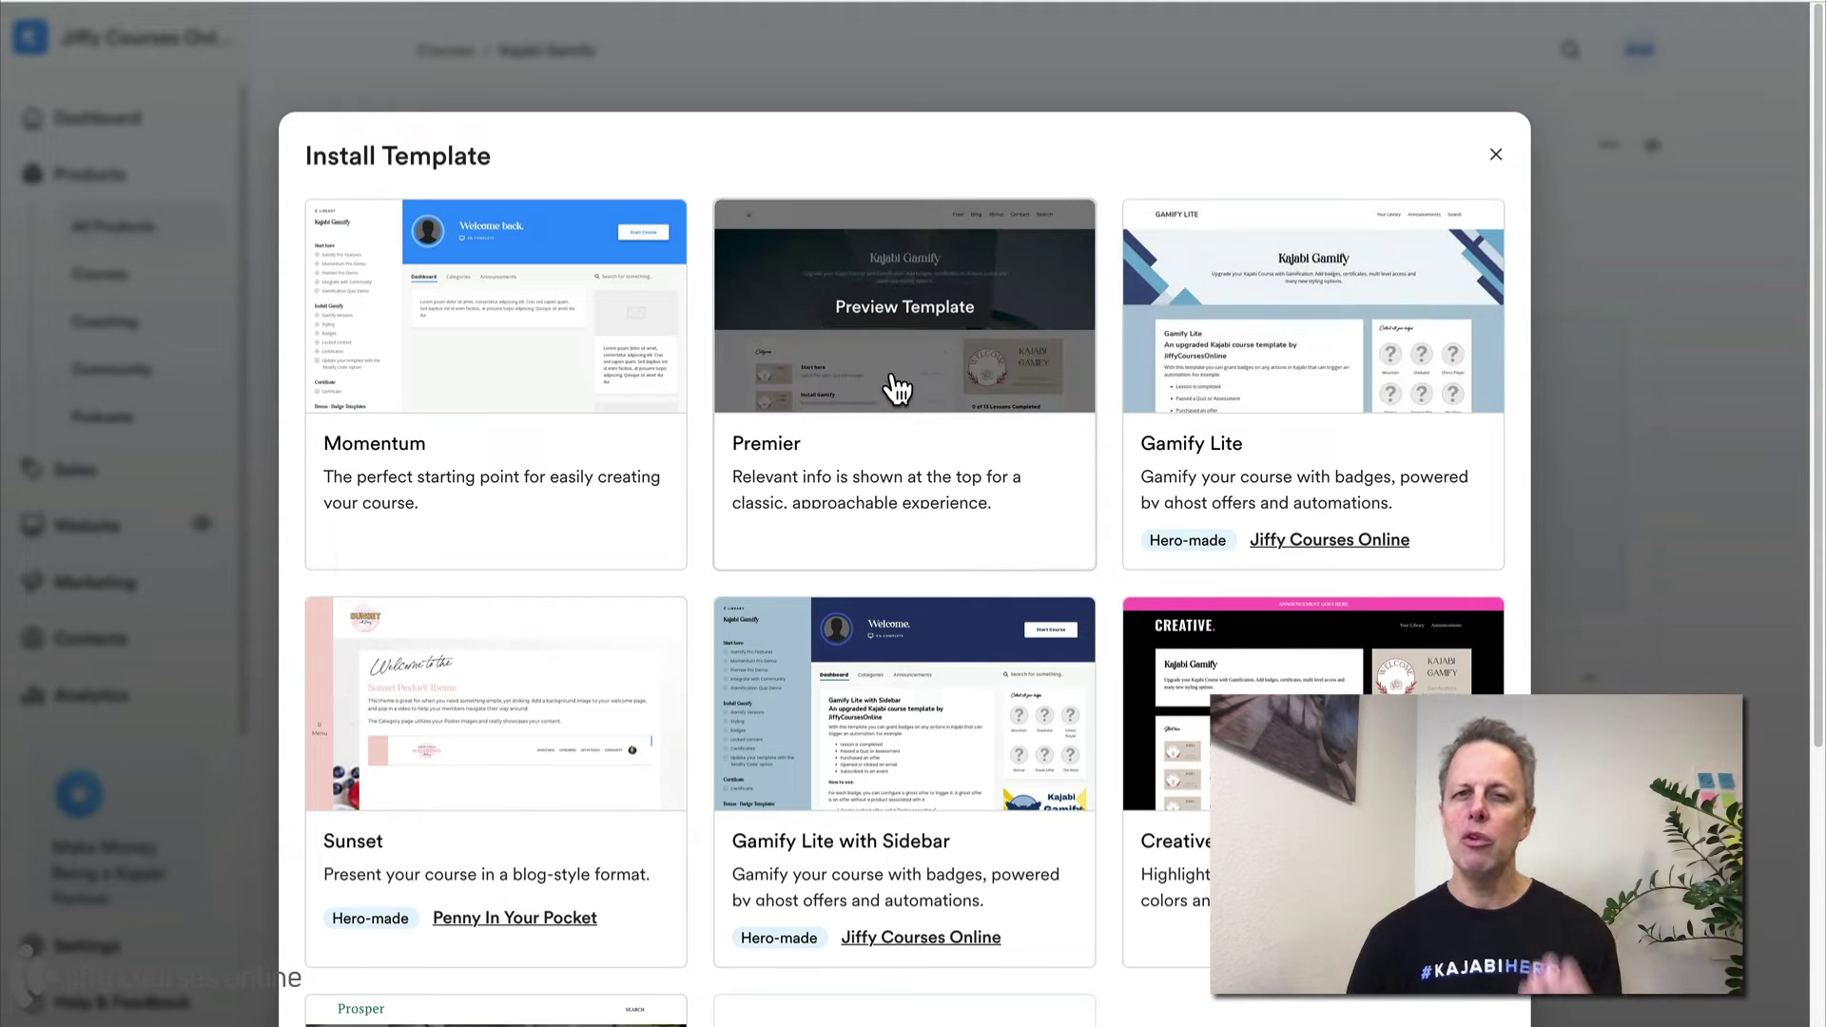
mouse_move(1343, 398)
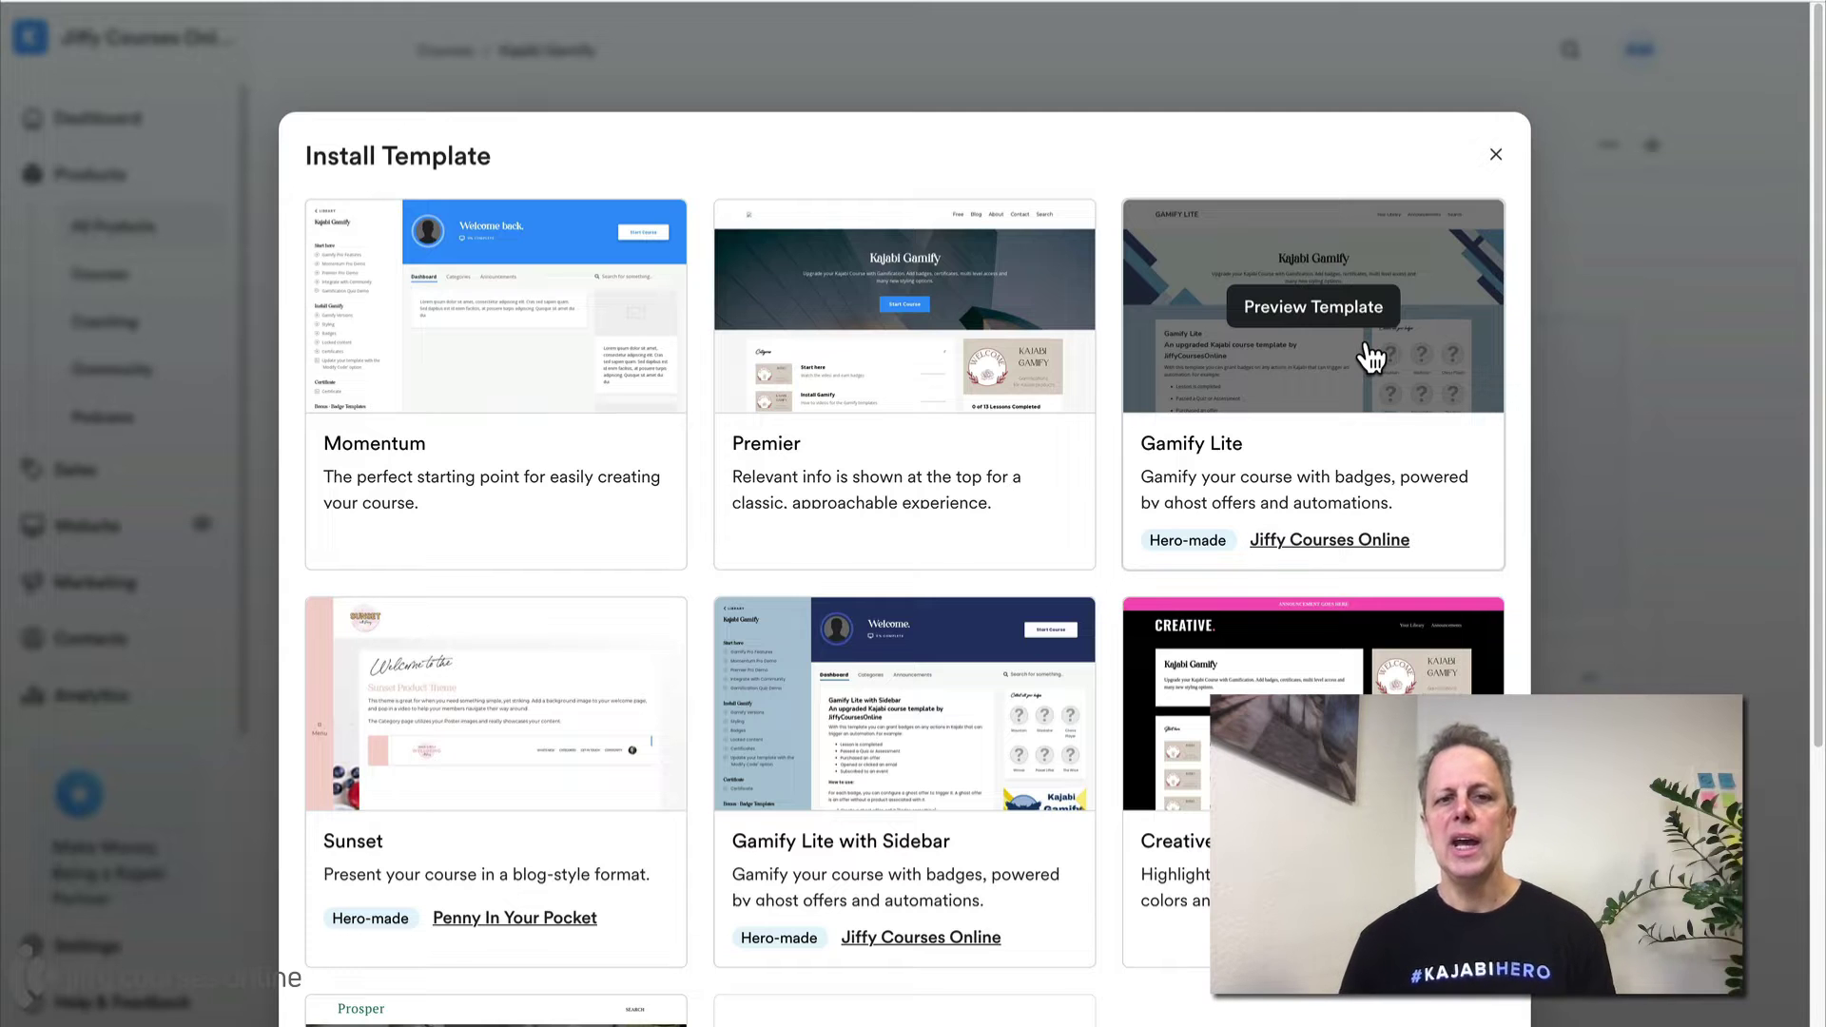
mouse_move(904, 799)
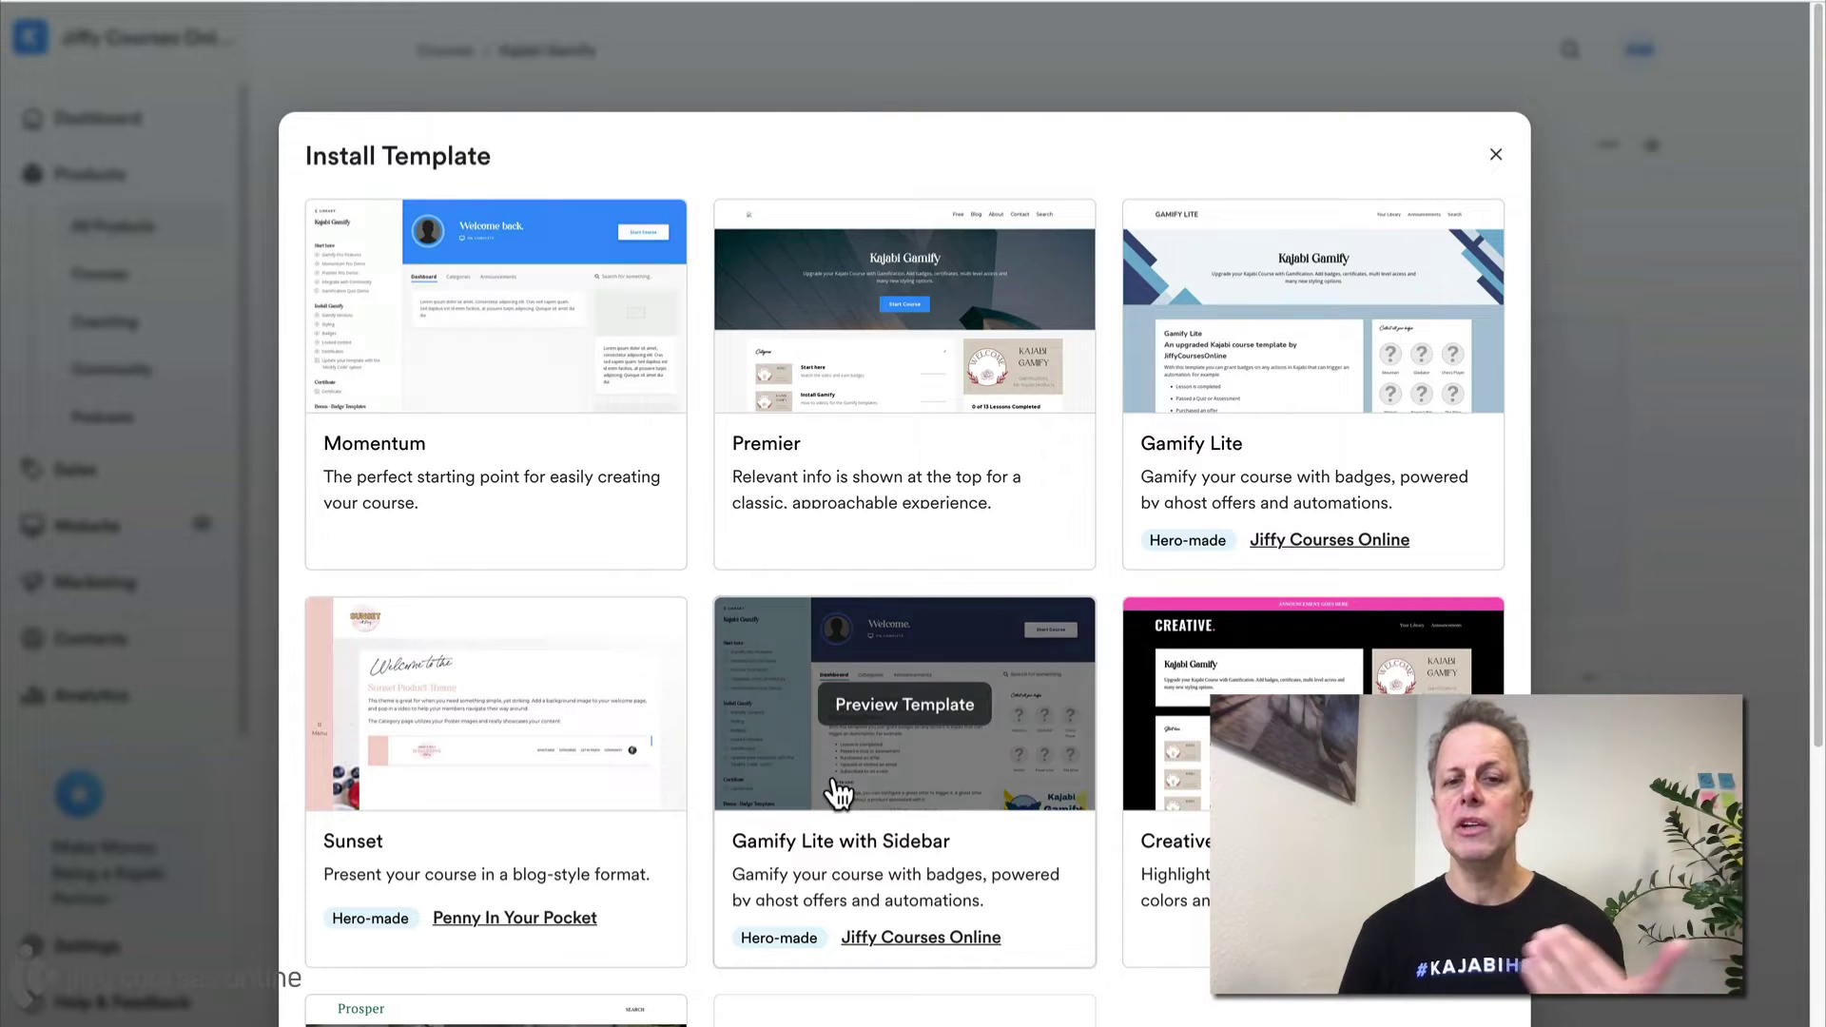
mouse_move(457, 787)
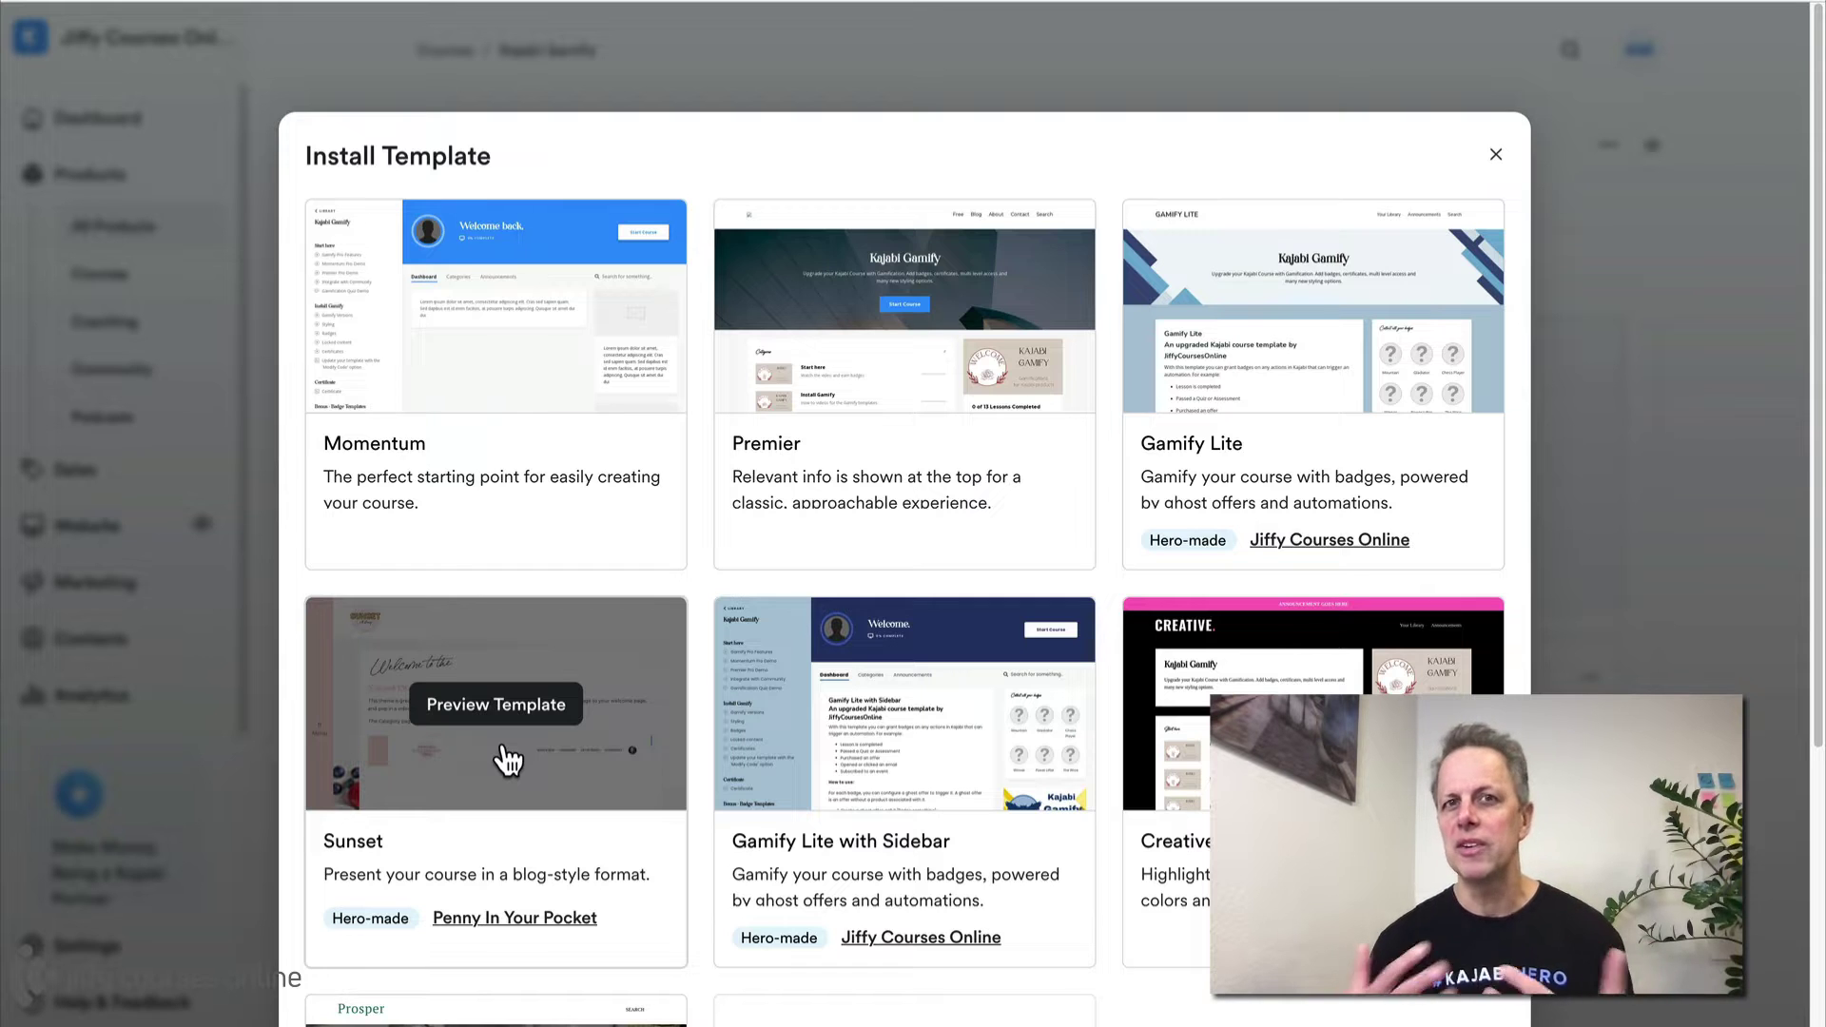
scroll(494, 789, "down", 5)
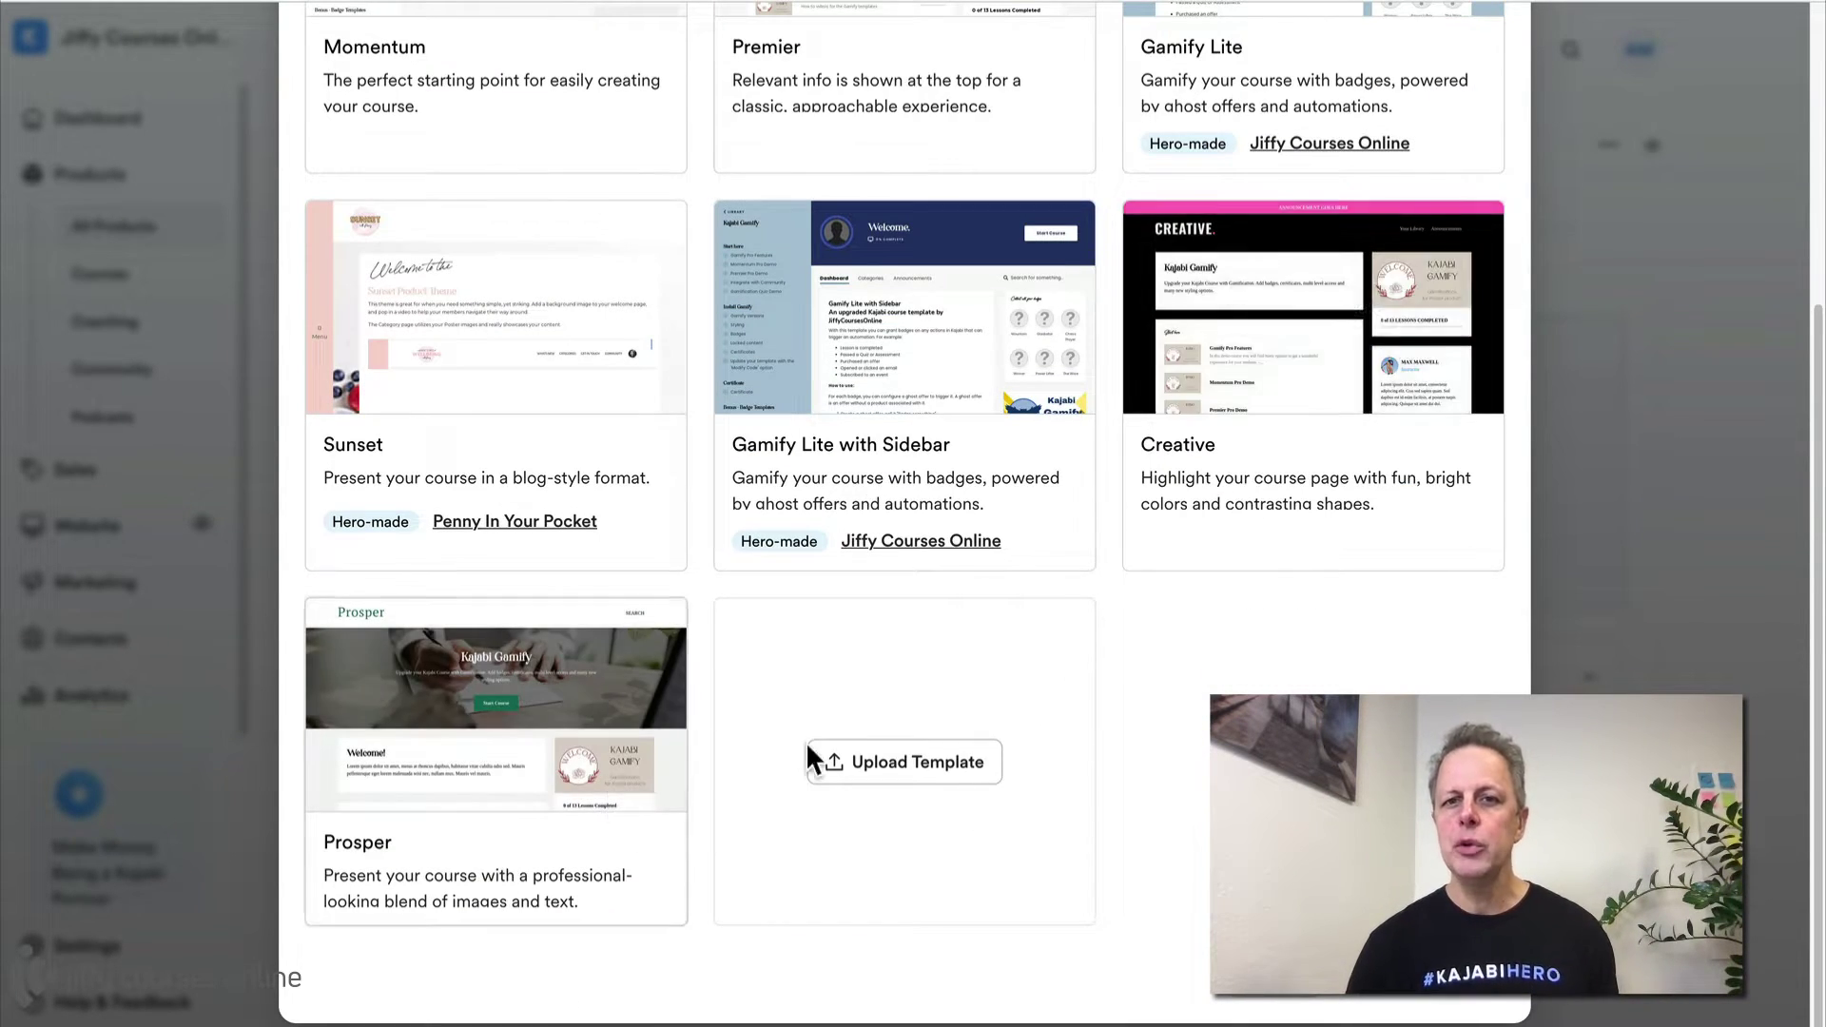
scroll(946, 771, "up", 3)
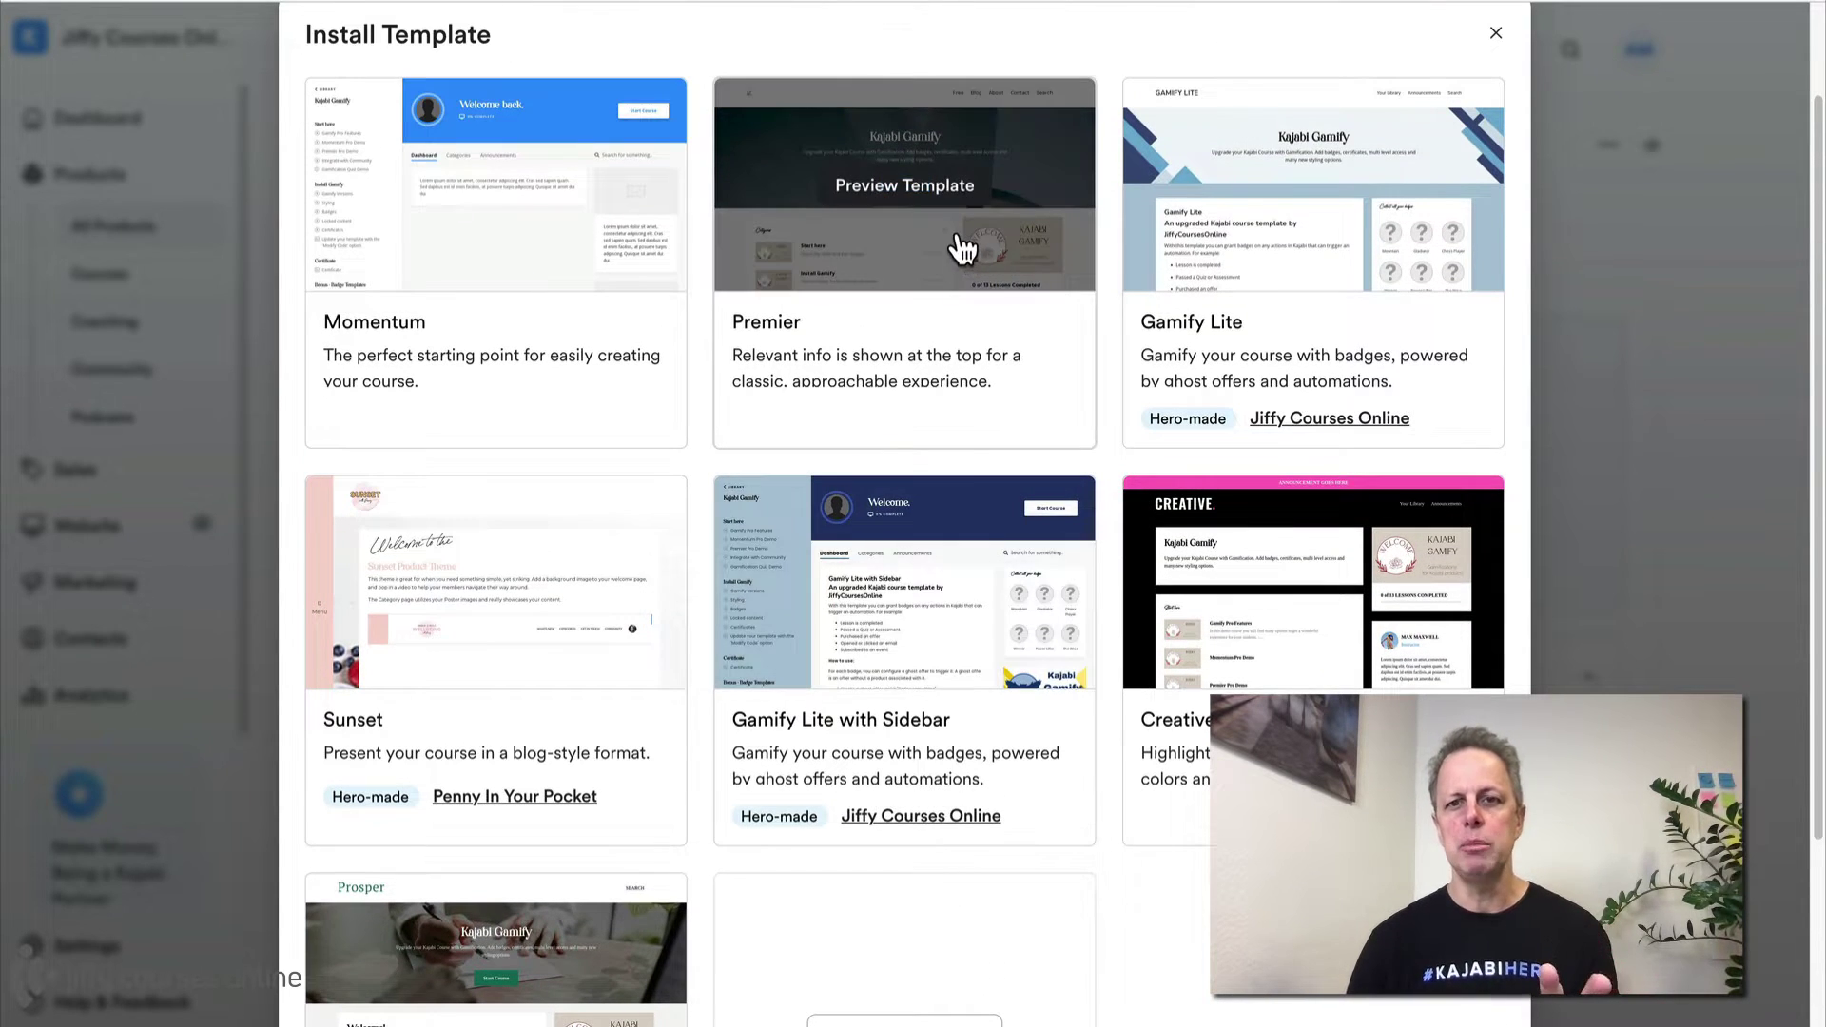
scroll(786, 269, "up", 2)
Step: Choose the Gamify Lite template and install it for the course
left_click(456, 461)
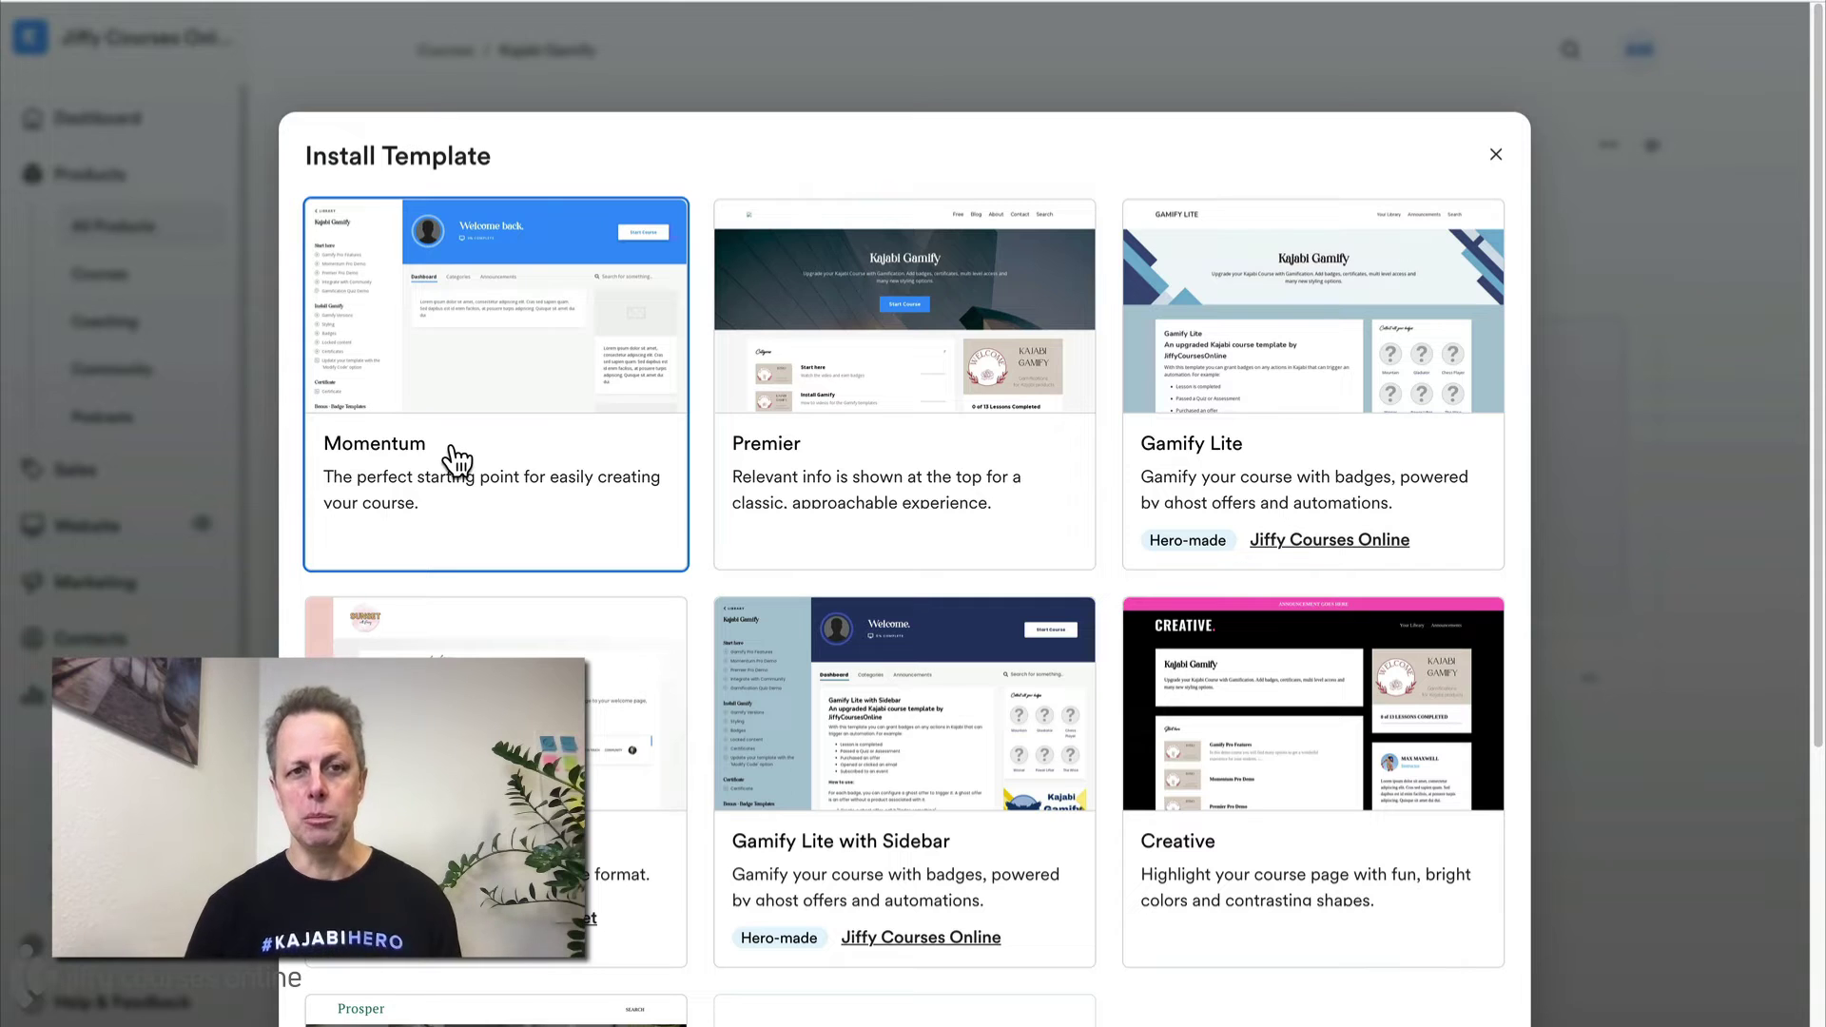
left_click(1255, 475)
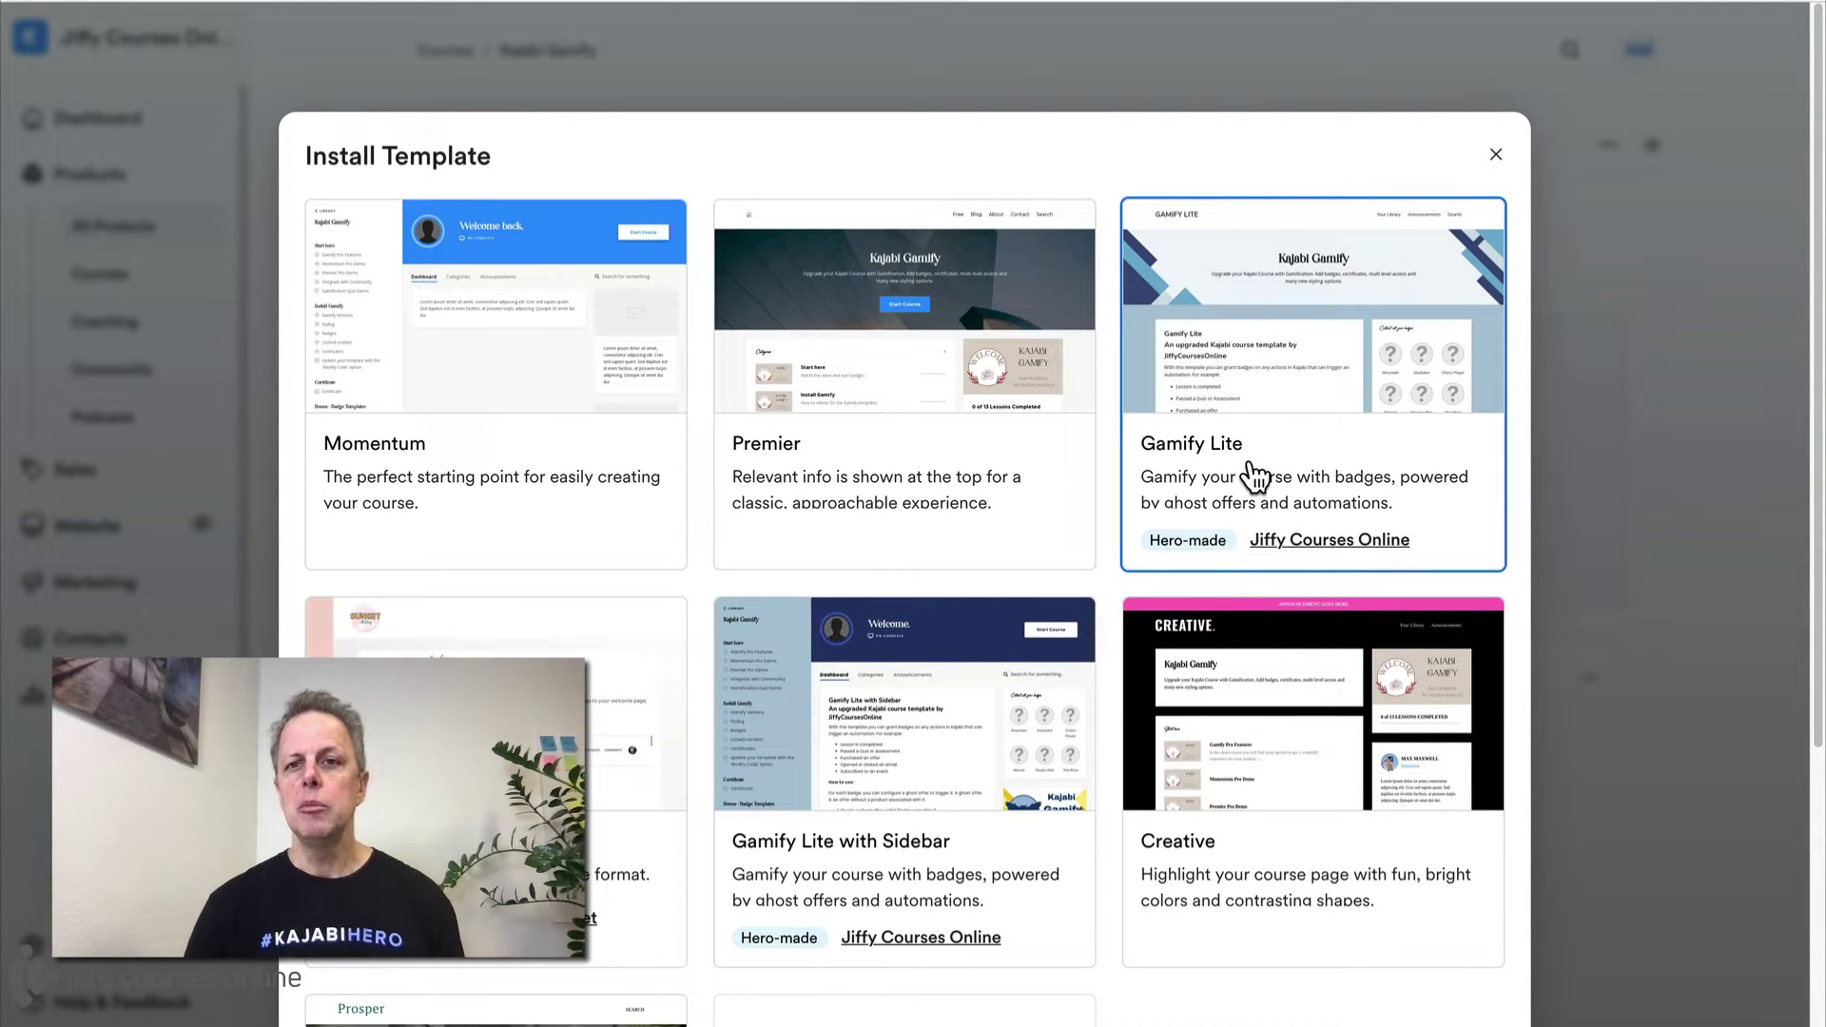
mouse_move(1252, 399)
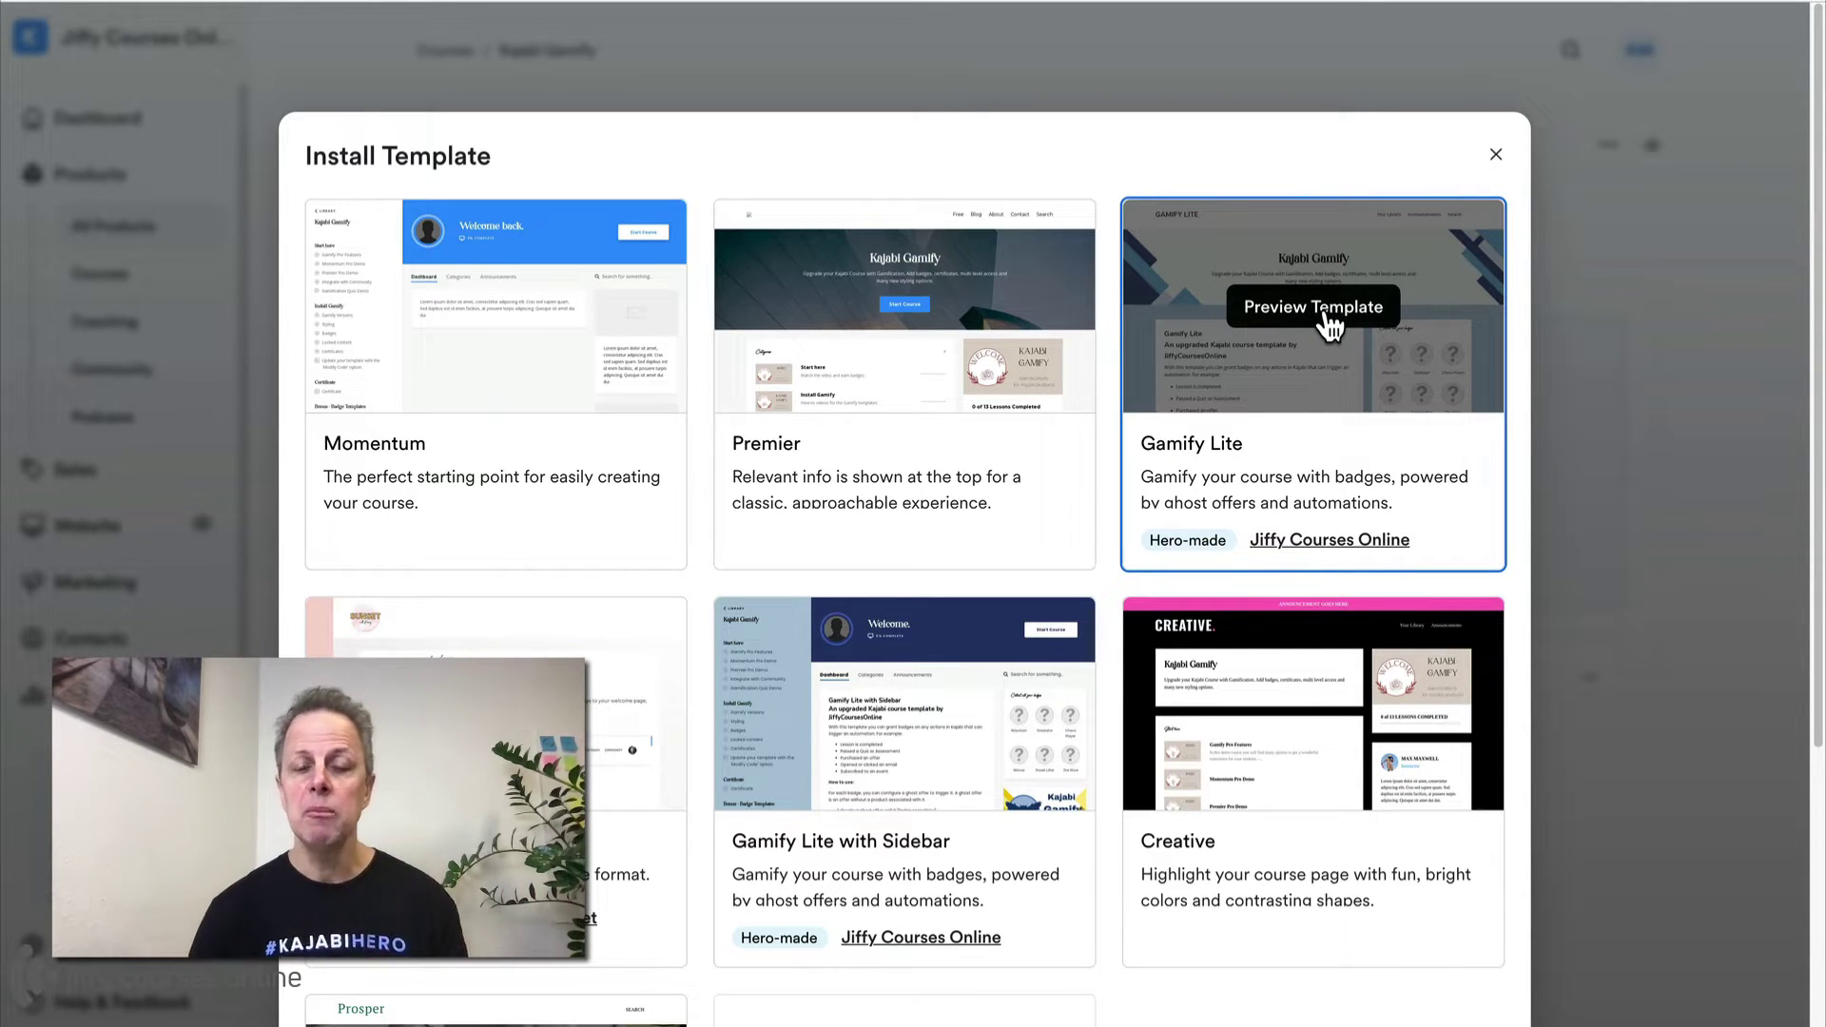
scroll(1310, 454, "down", 5)
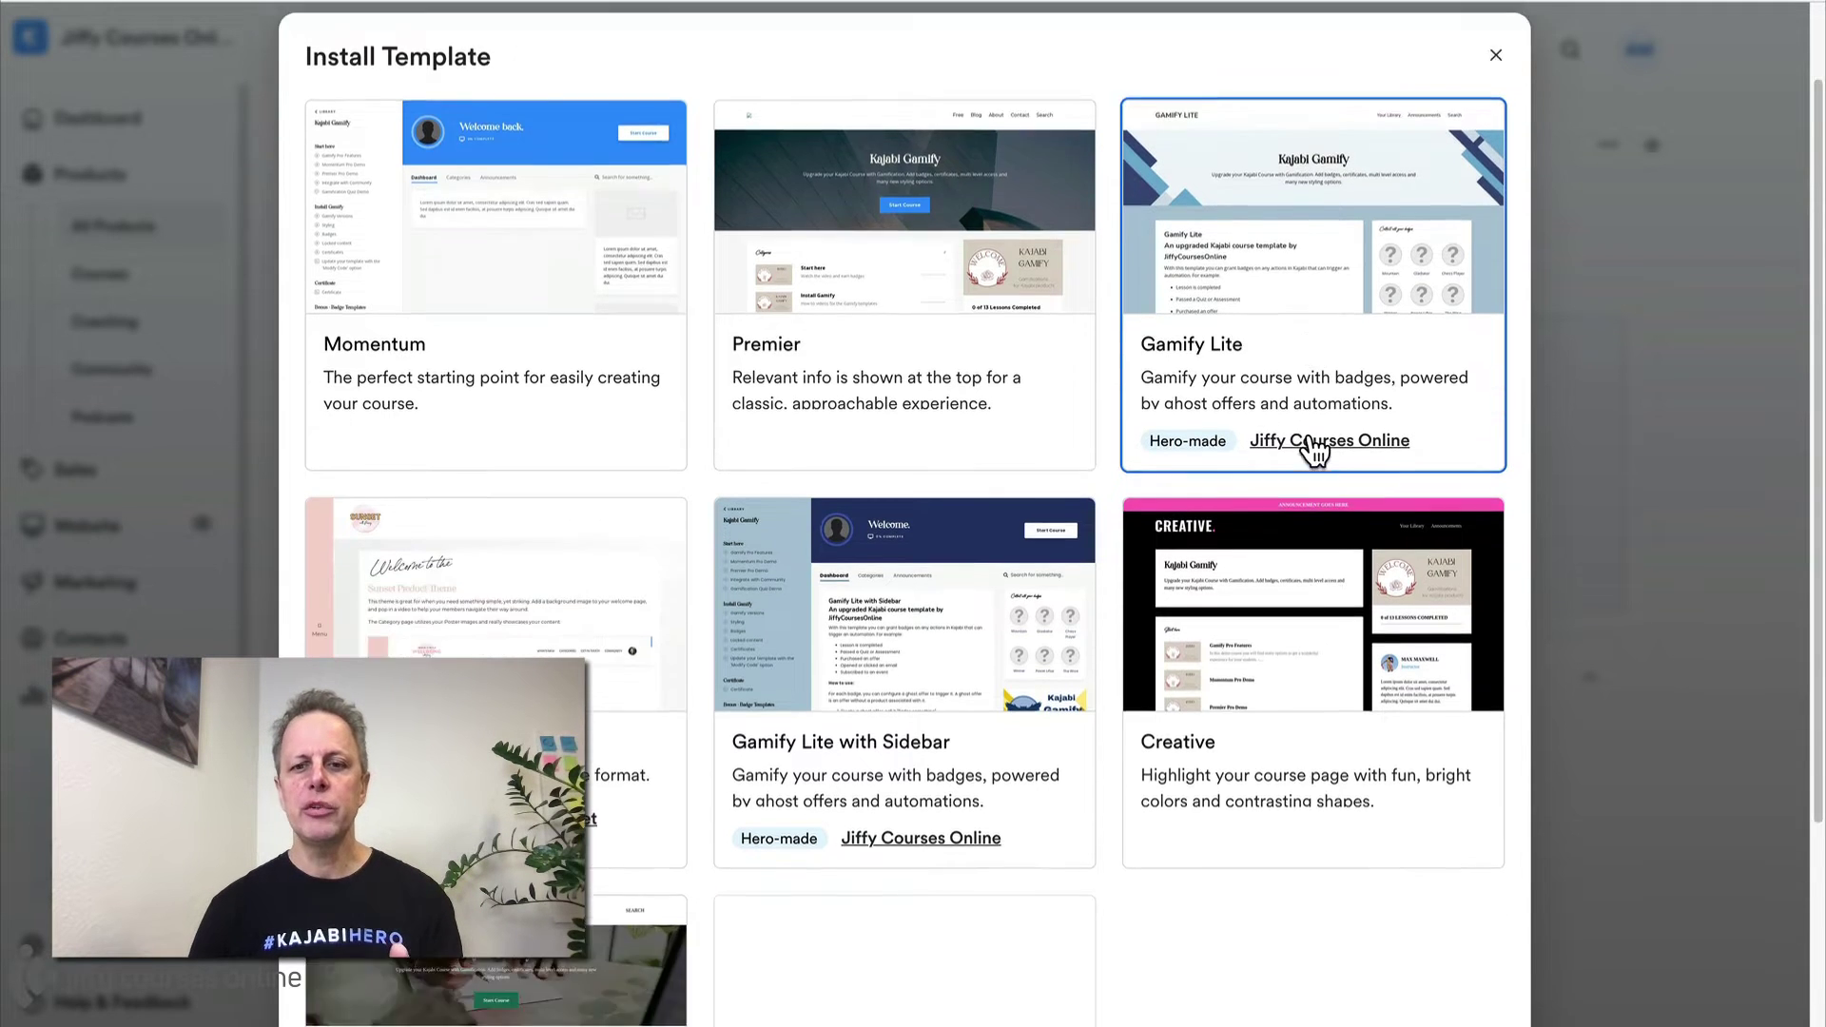
left_click(1434, 972)
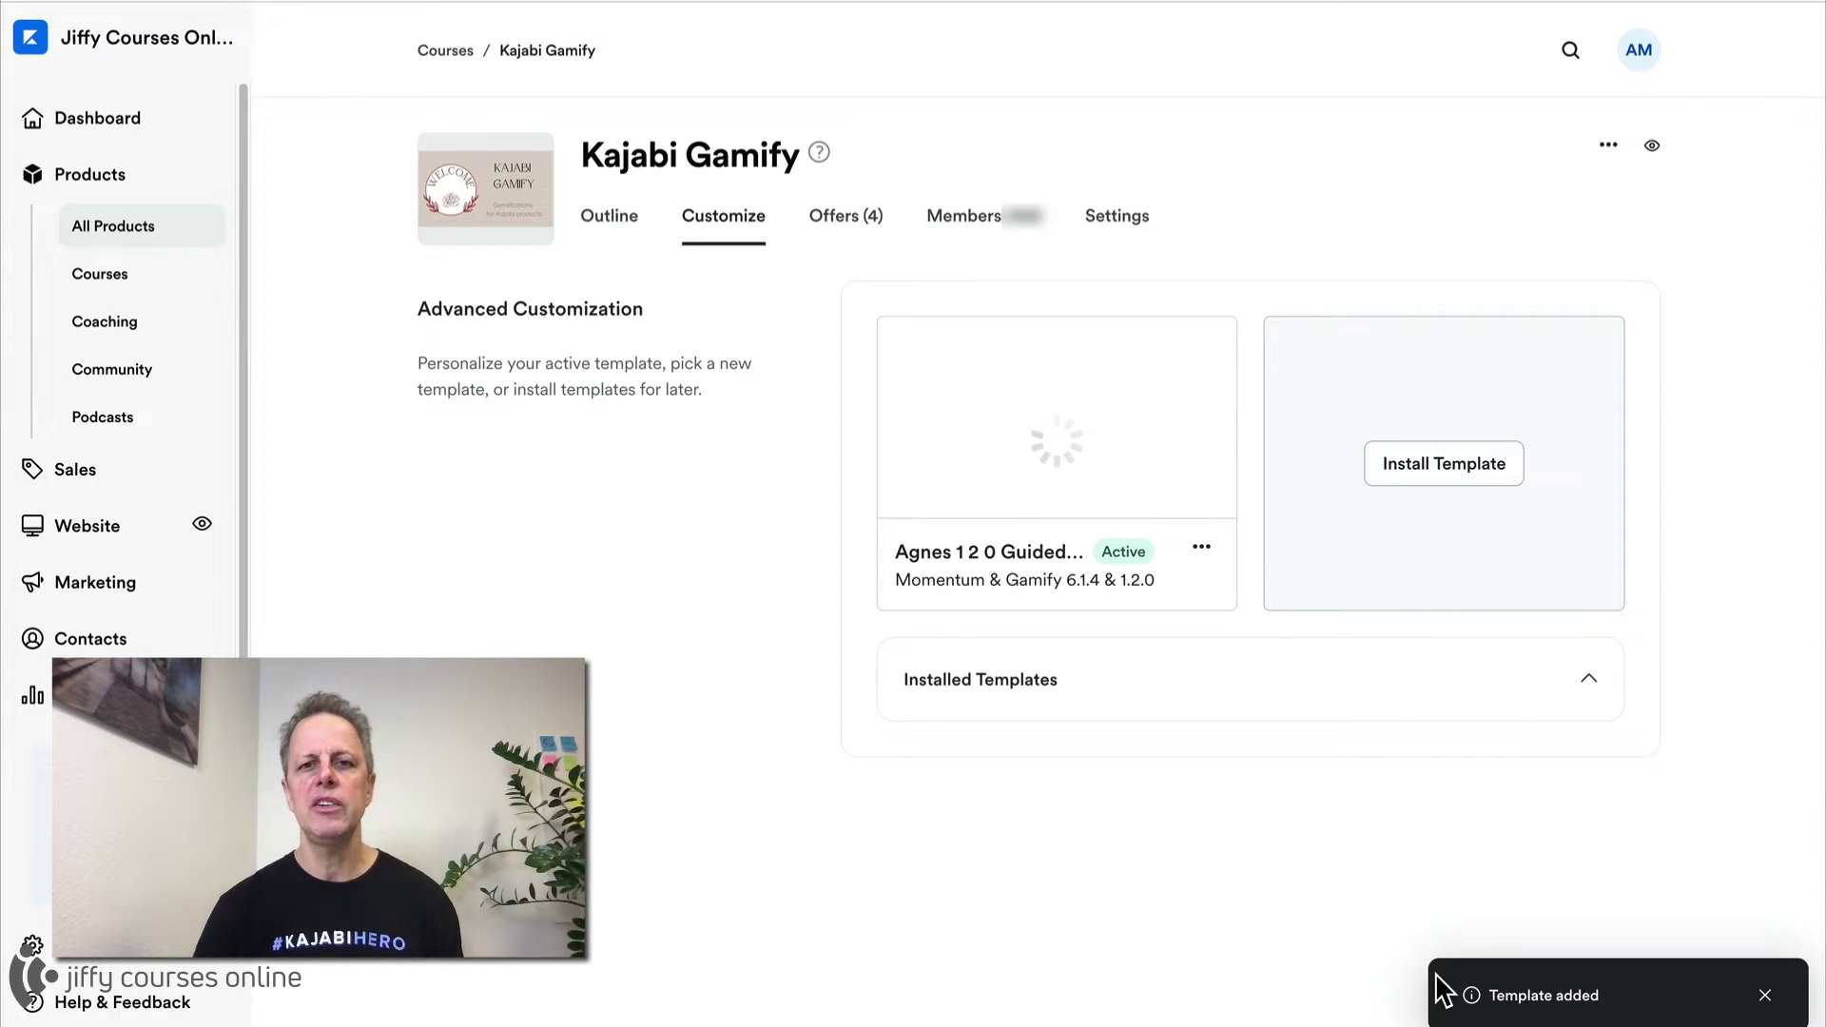
Step: Open the installed Gamify Lite template for customization and bring up the settings of its Mountain badge
mouse_move(998, 512)
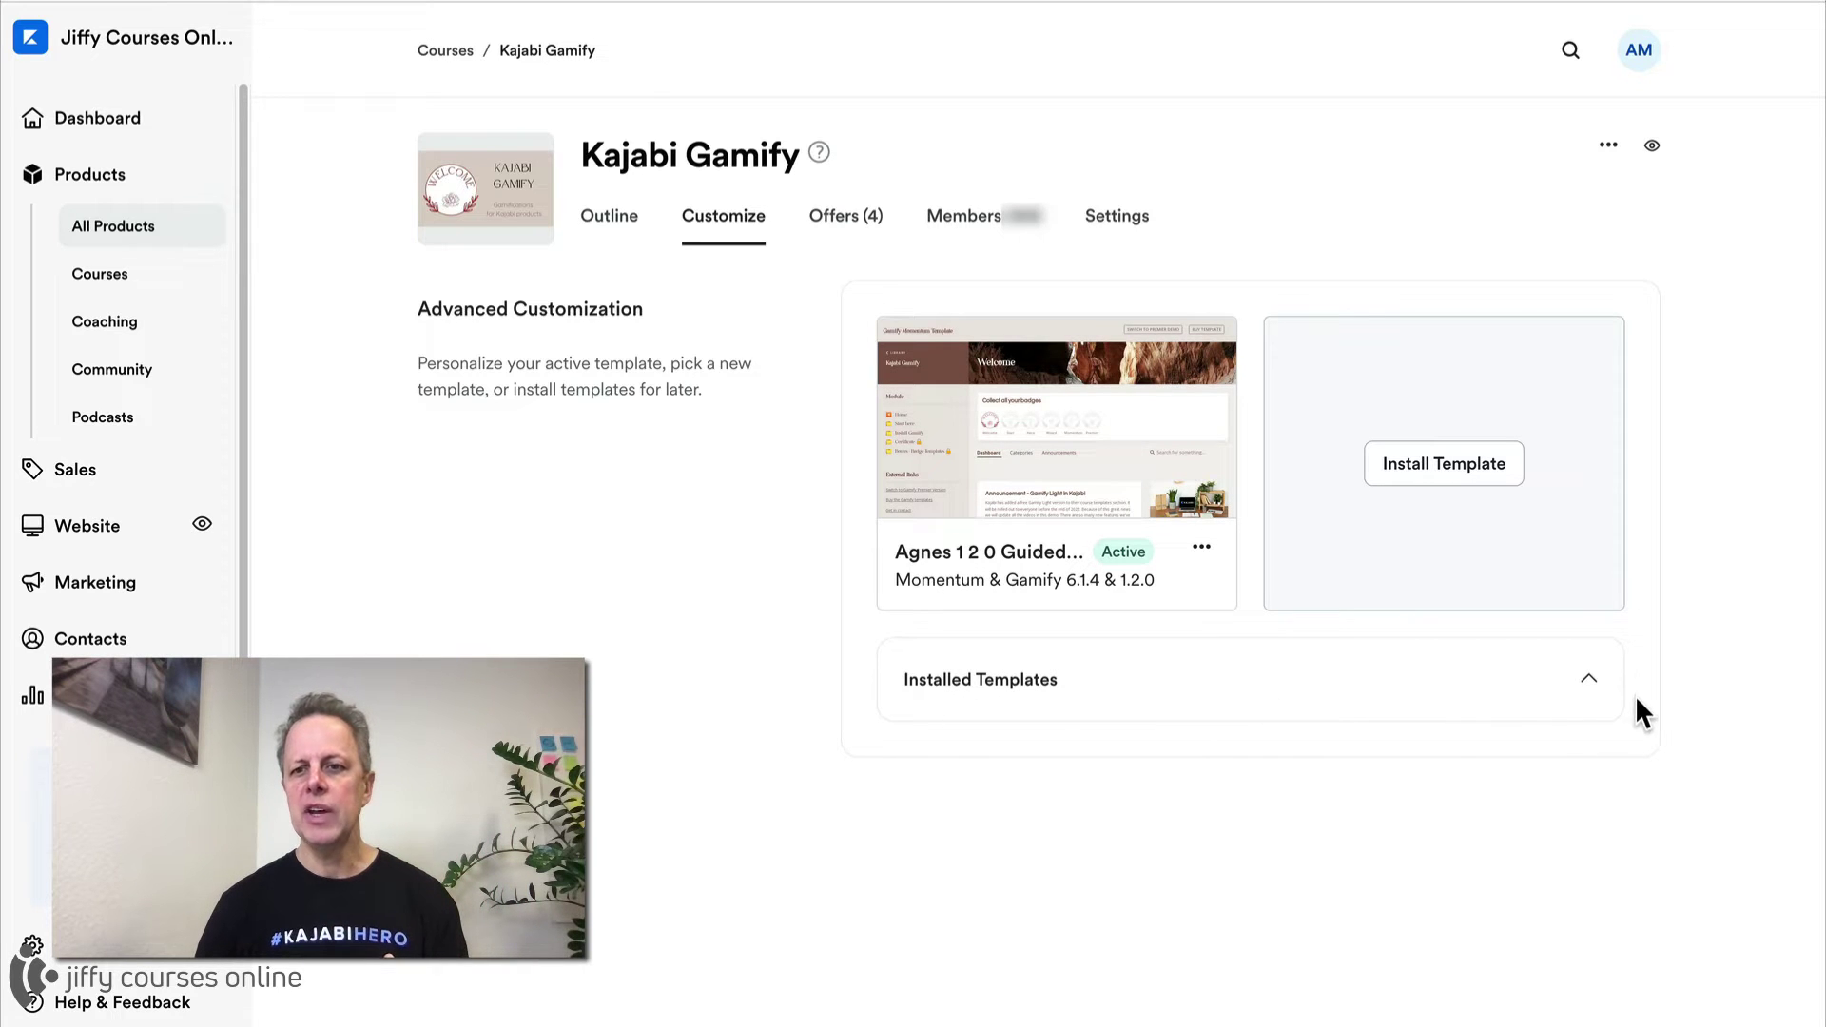
left_click(1587, 679)
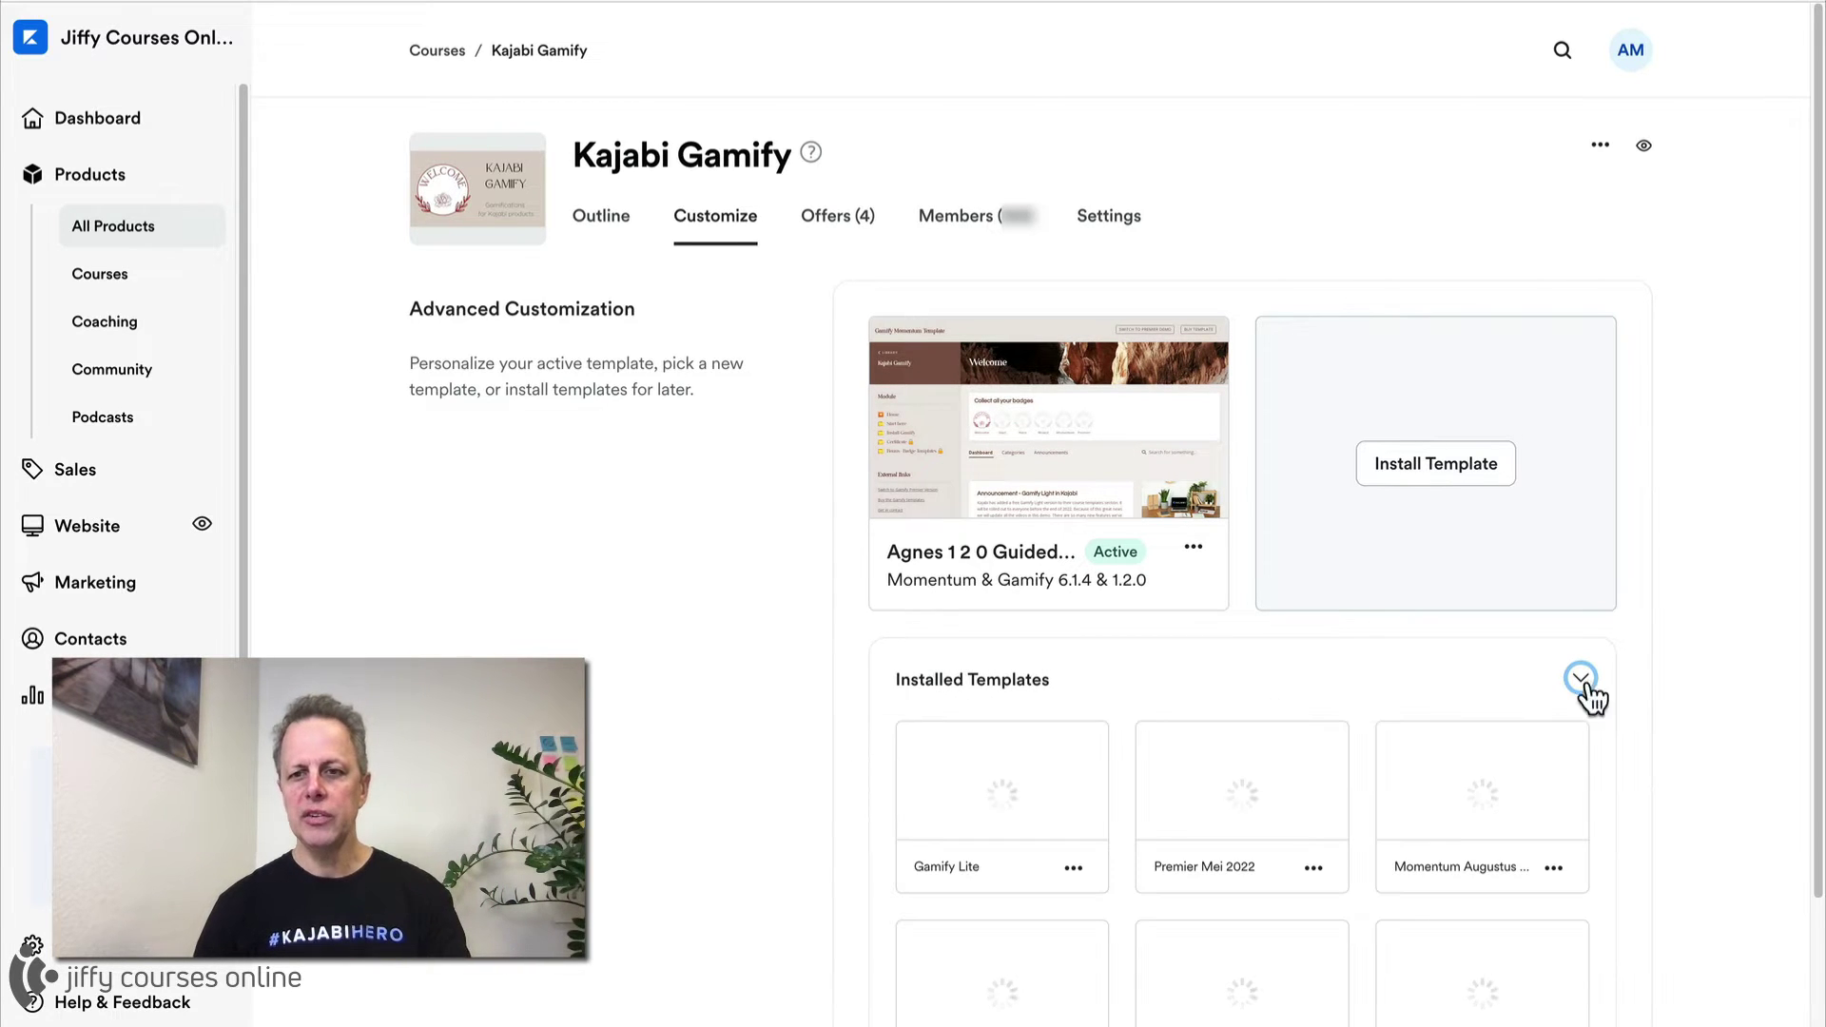
scroll(1634, 654, "down", 3)
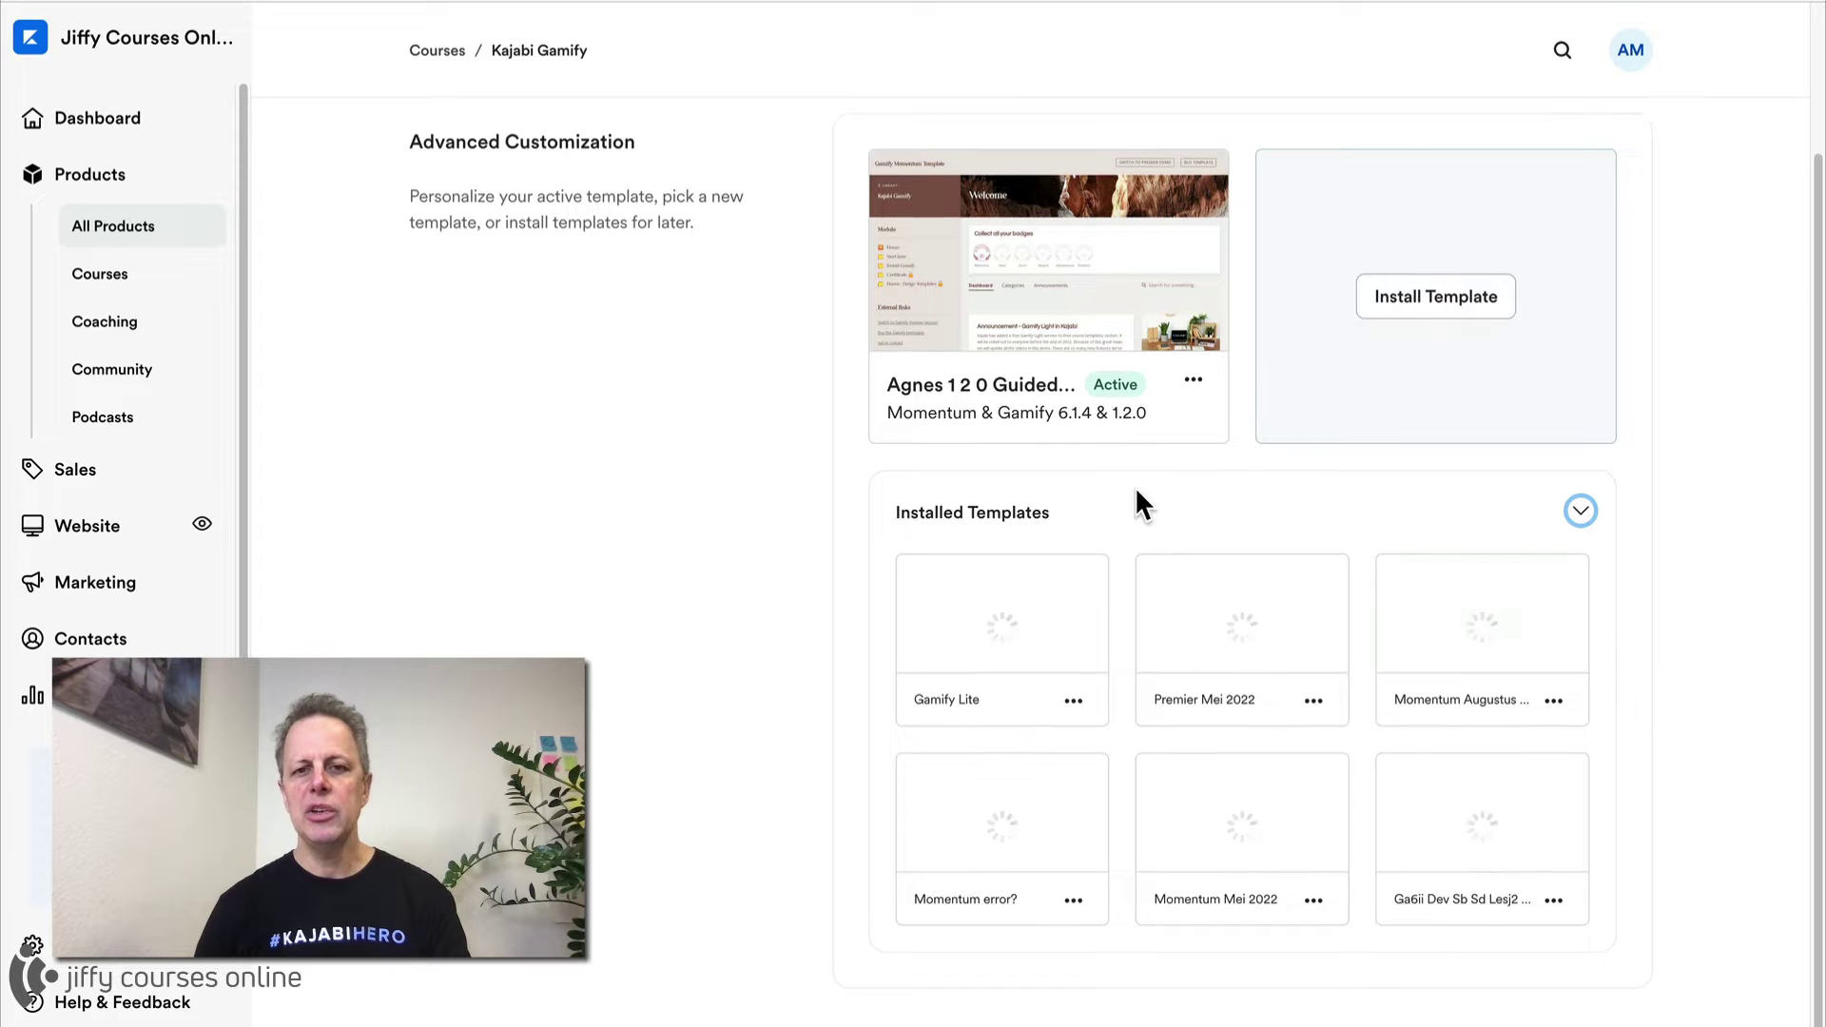
mouse_move(909, 639)
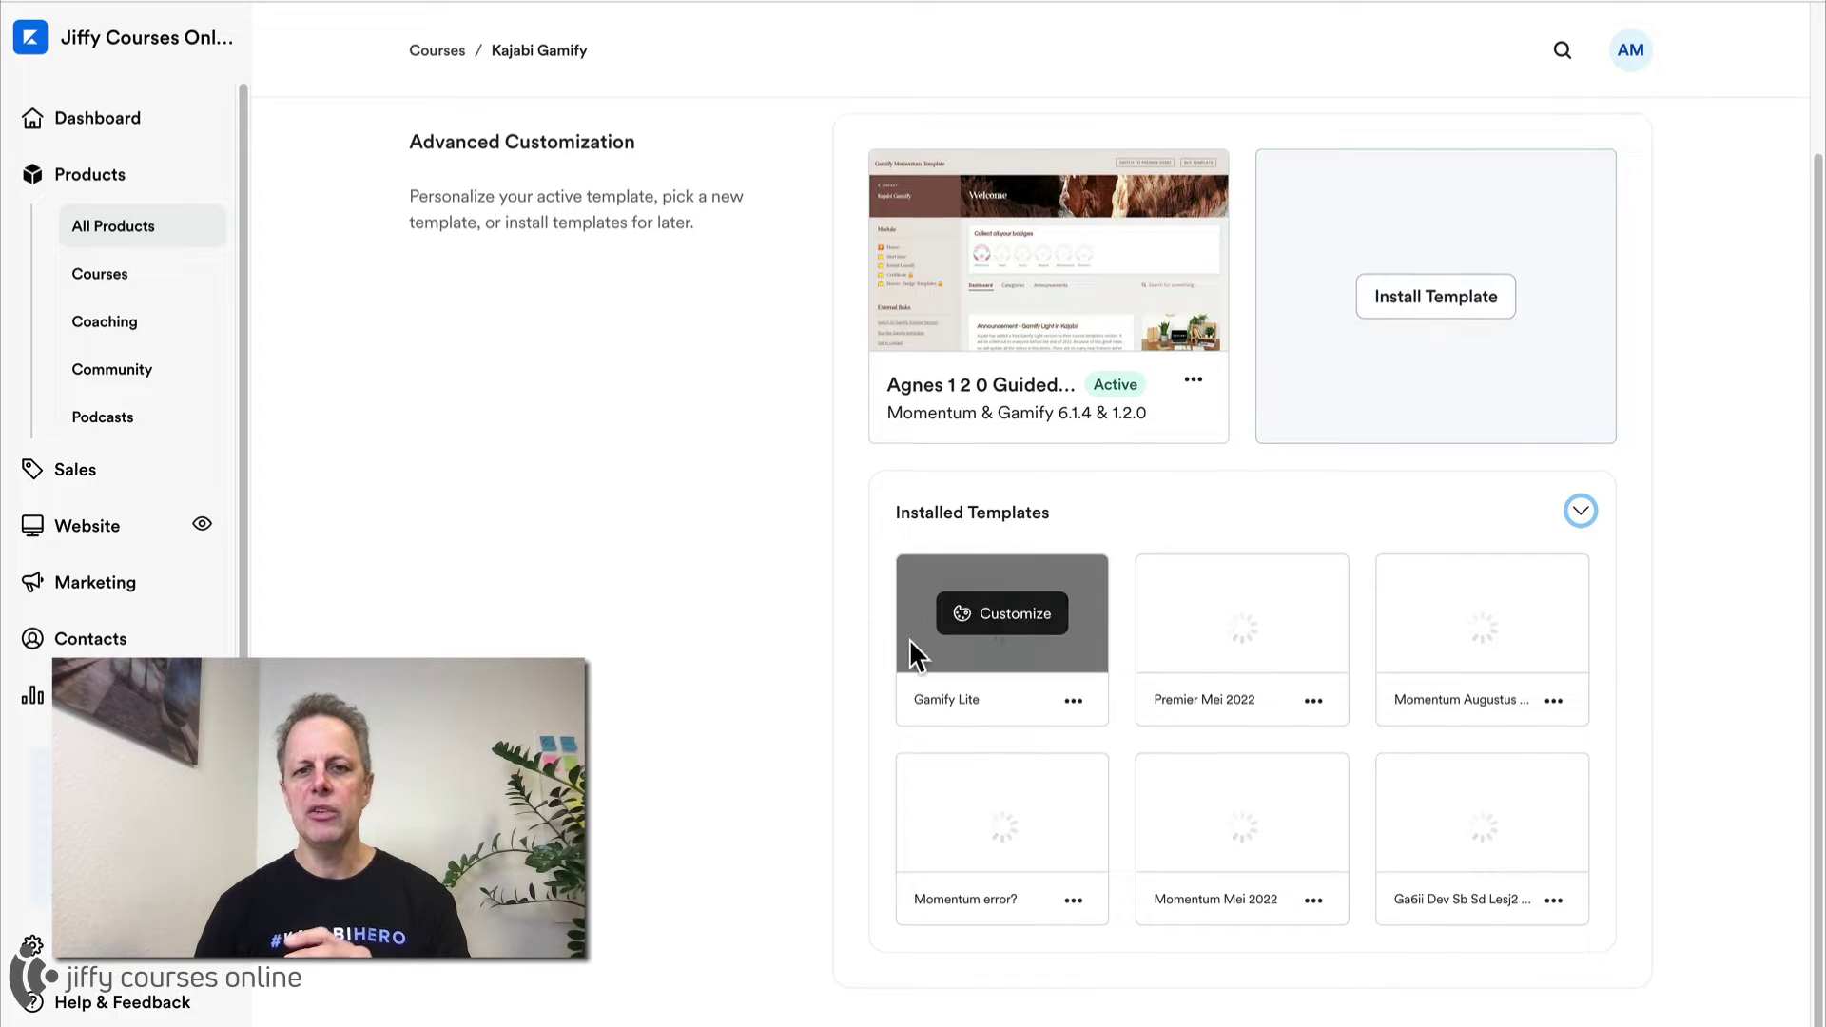
left_click(986, 628)
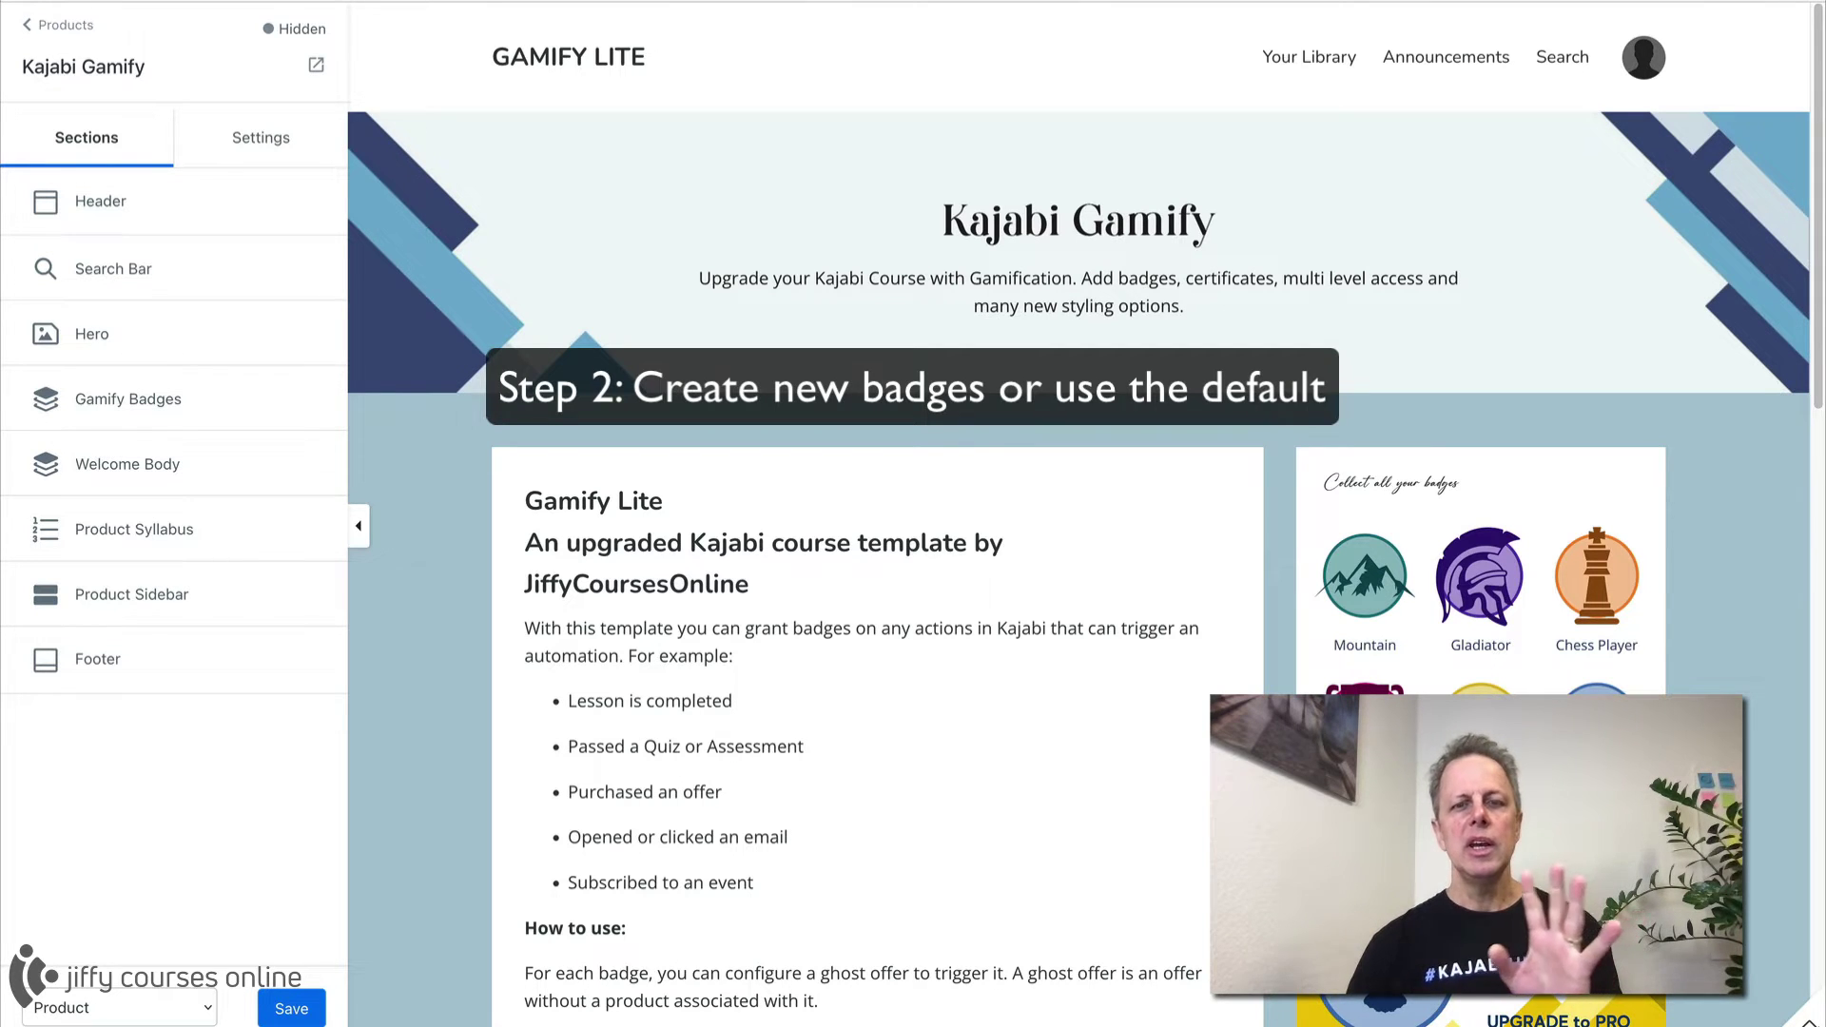
left_click(1367, 580)
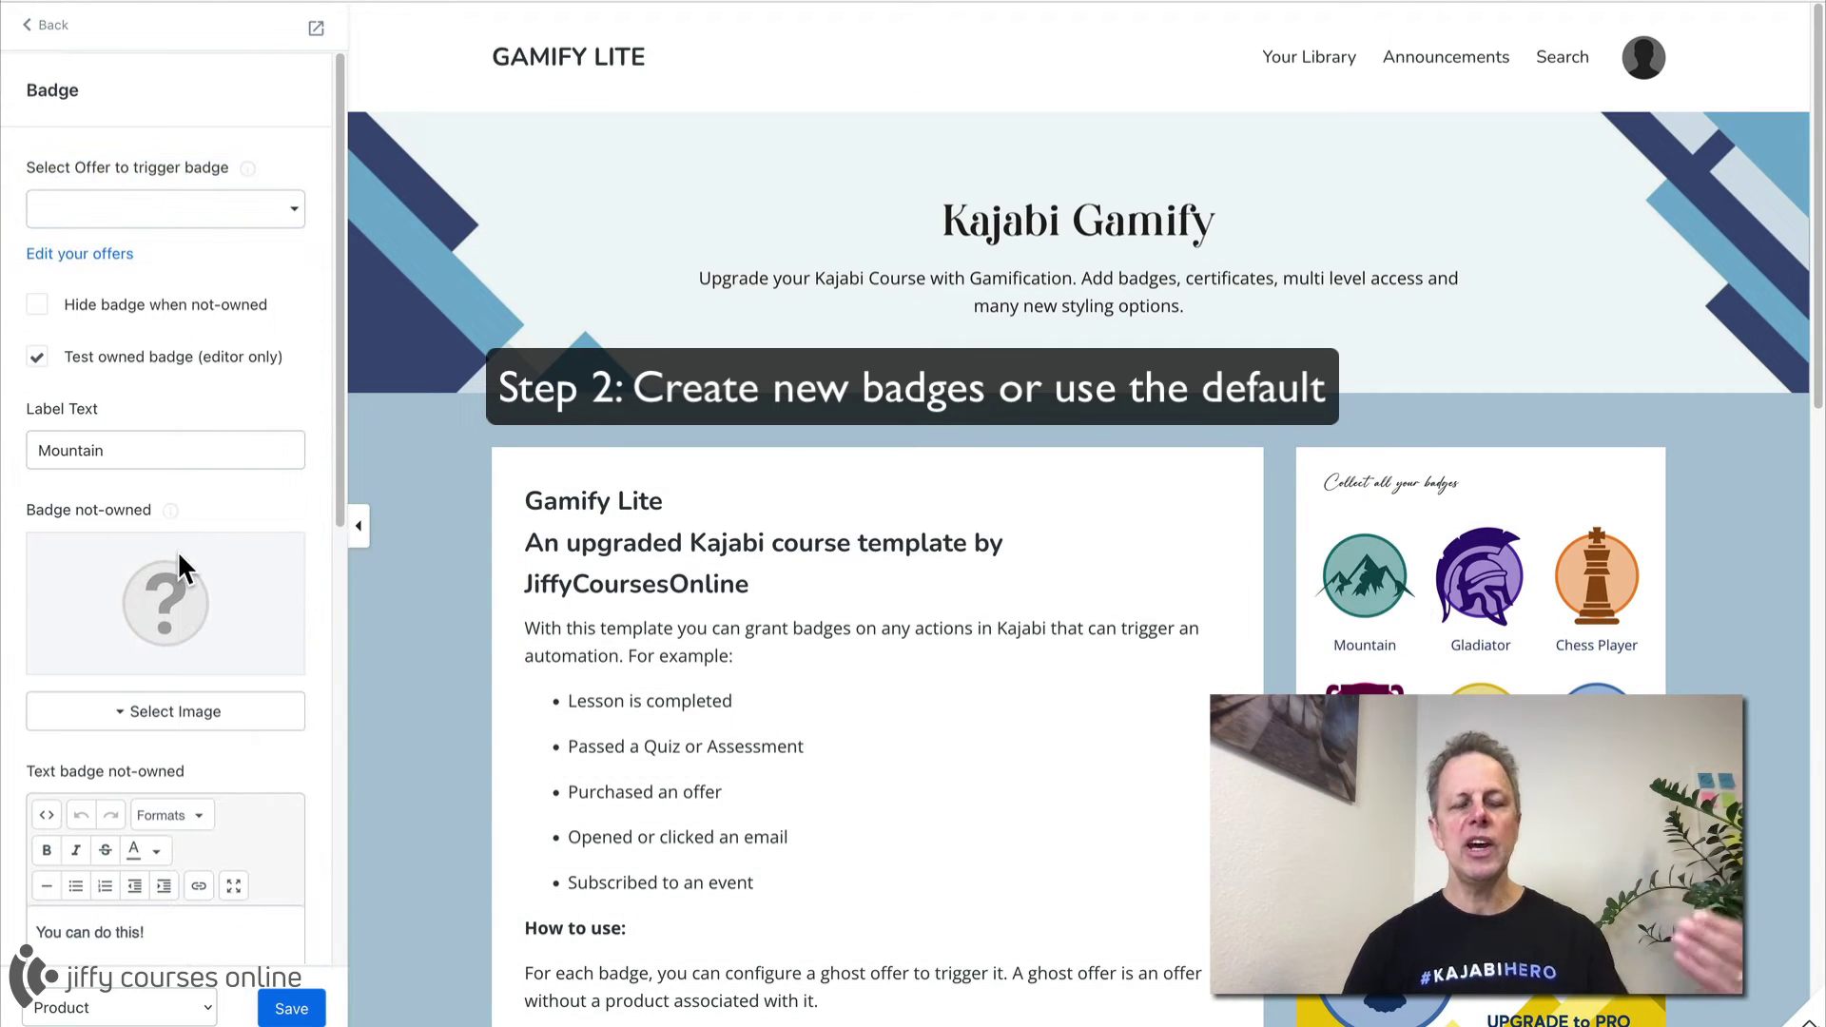
Step: Examine the Mountain badge's images and texts for the not-owned and owned states
scroll(181, 559, "down", 1)
scroll(179, 545, "down", 8)
scroll(178, 545, "up", 6)
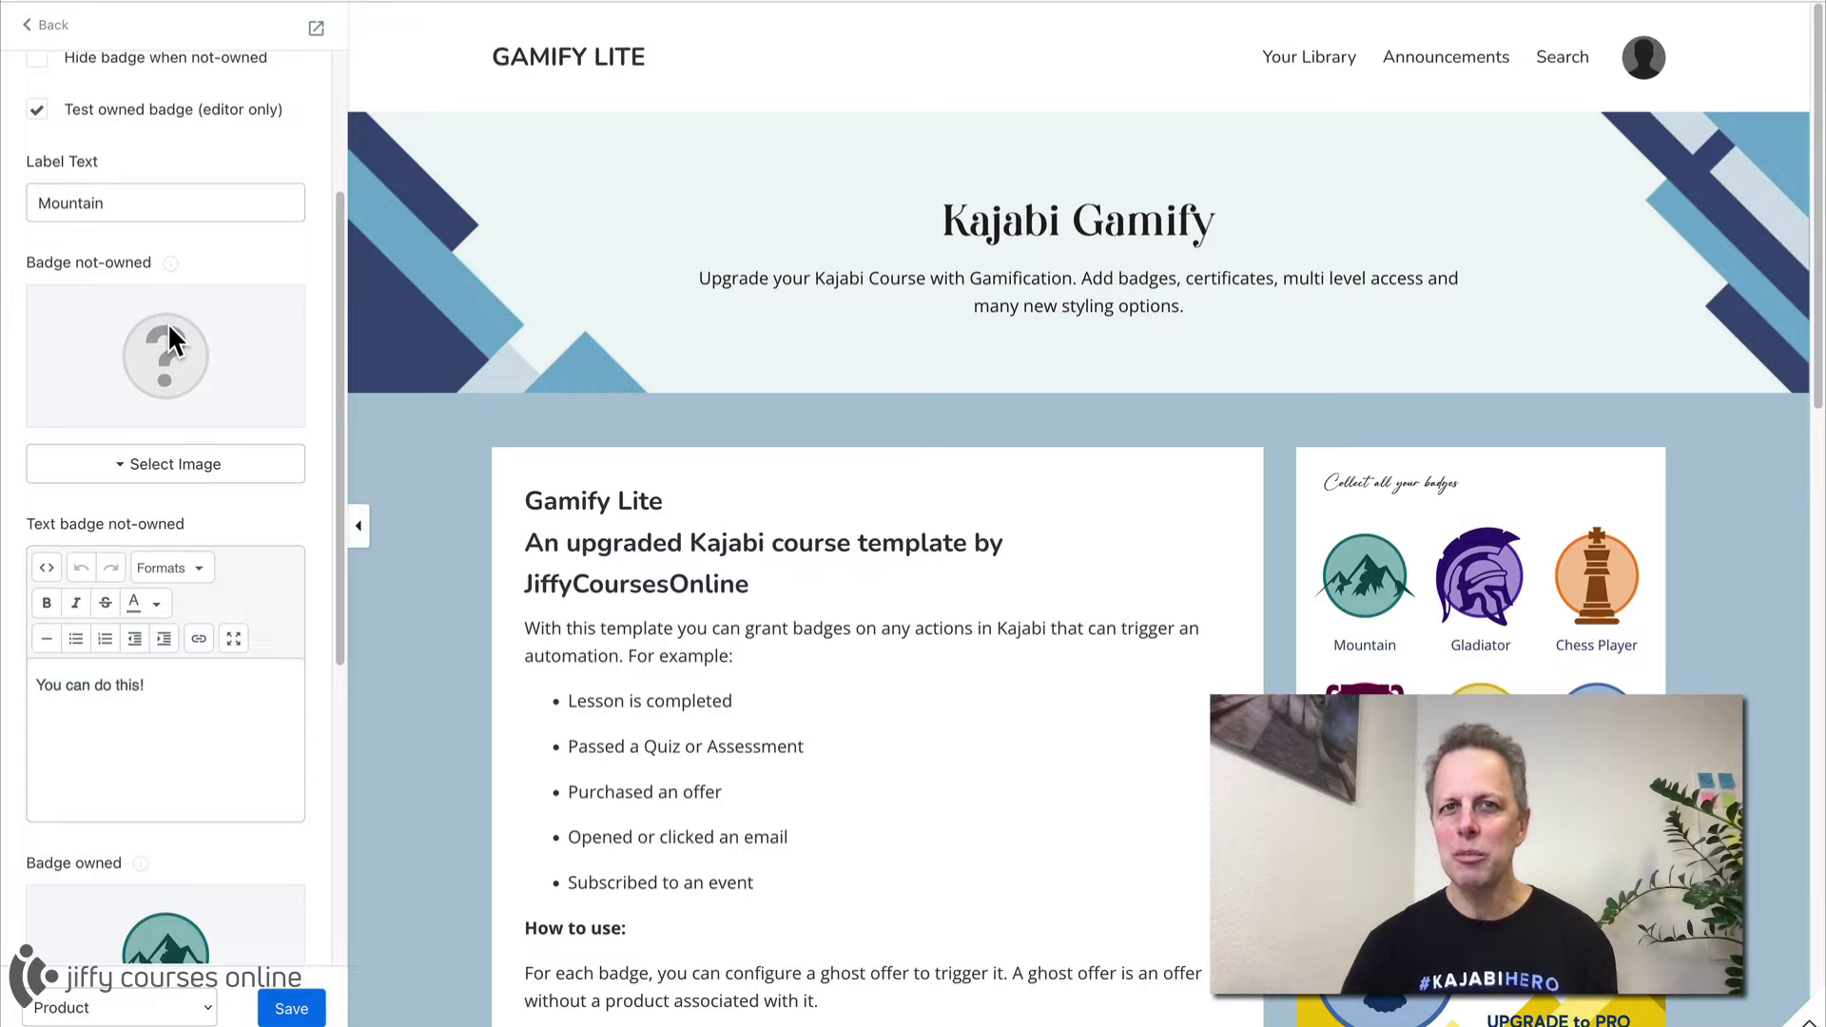
scroll(167, 323, "down", 1)
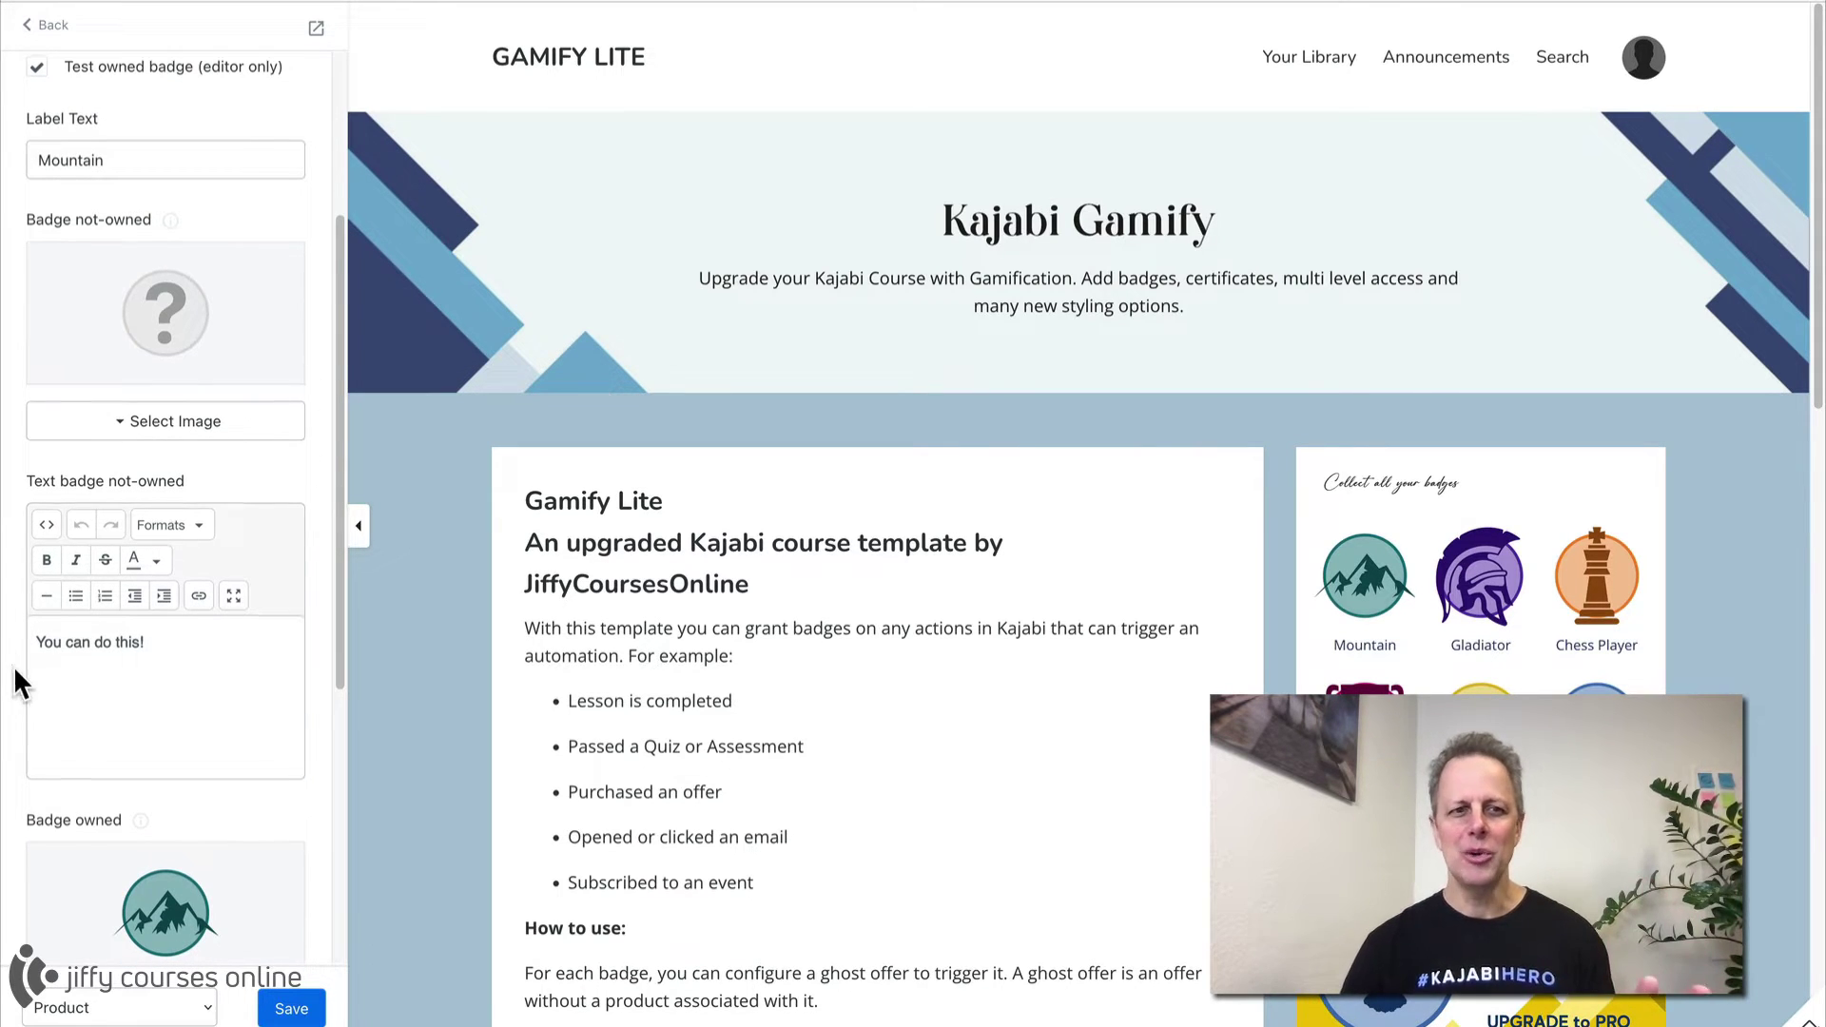
scroll(145, 665, "down", 5)
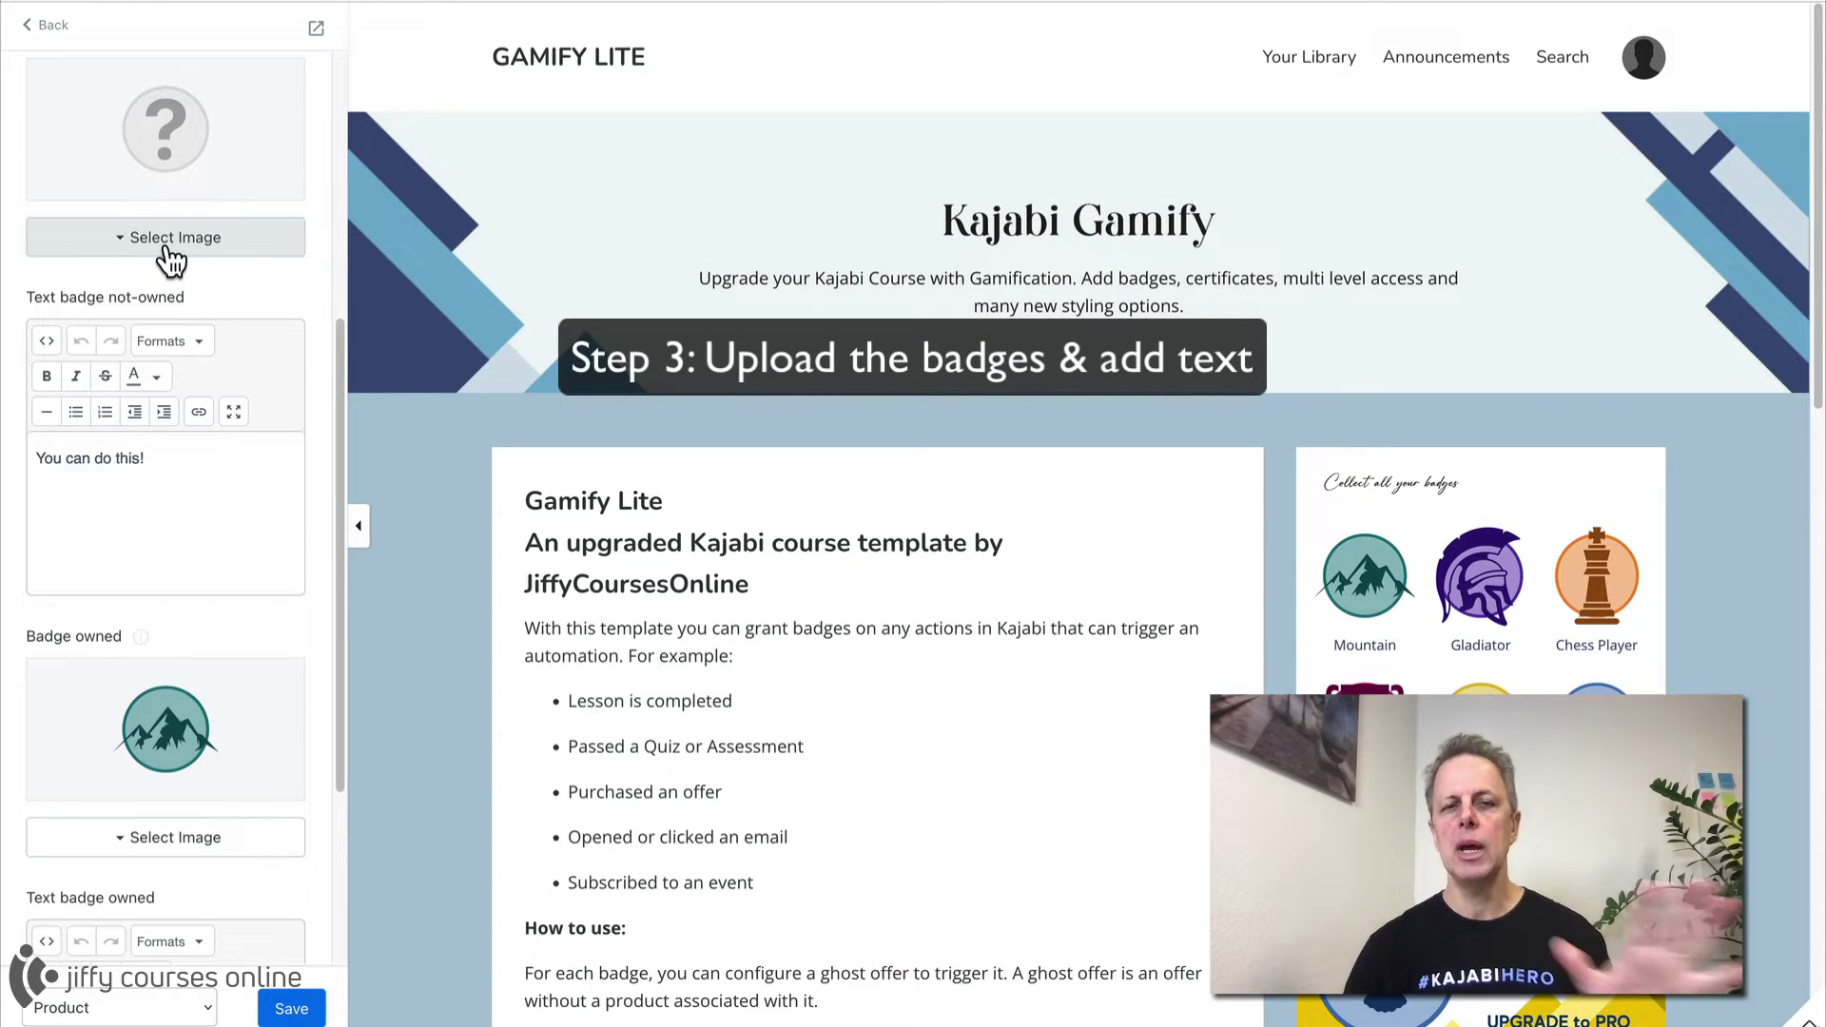
scroll(171, 262, "up", 3)
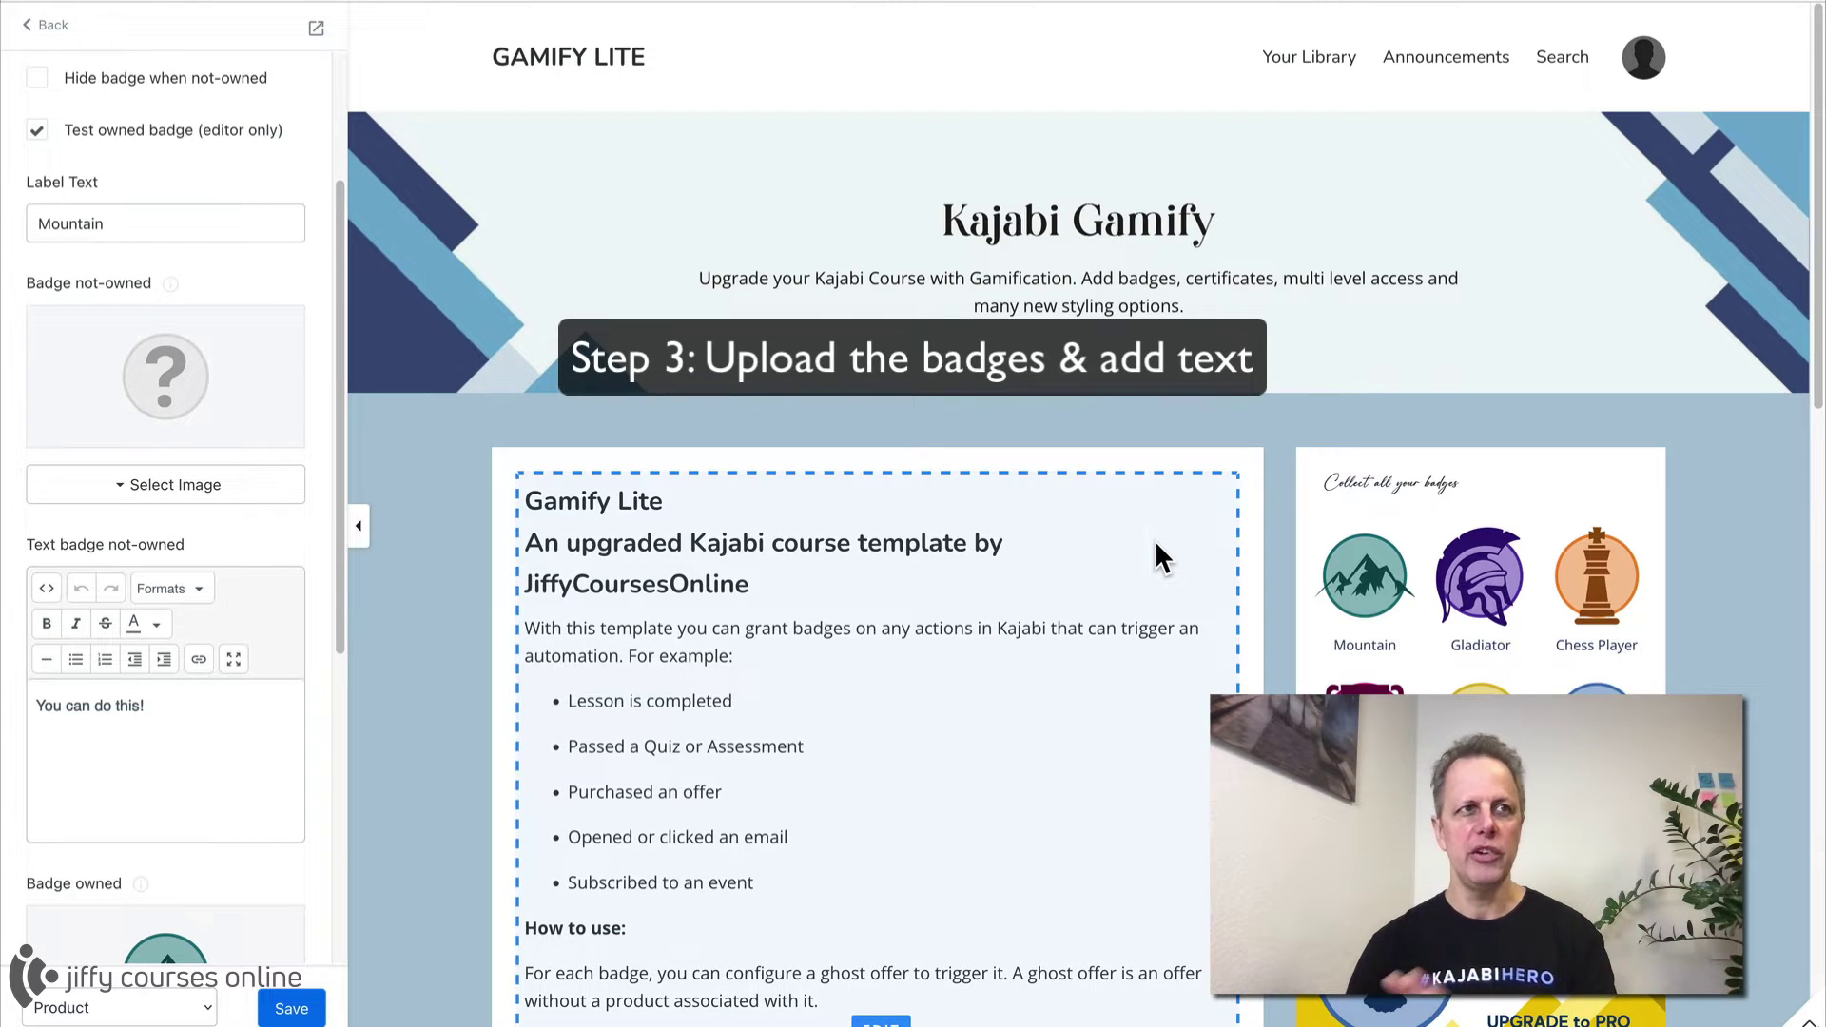
scroll(175, 392, "down", 3)
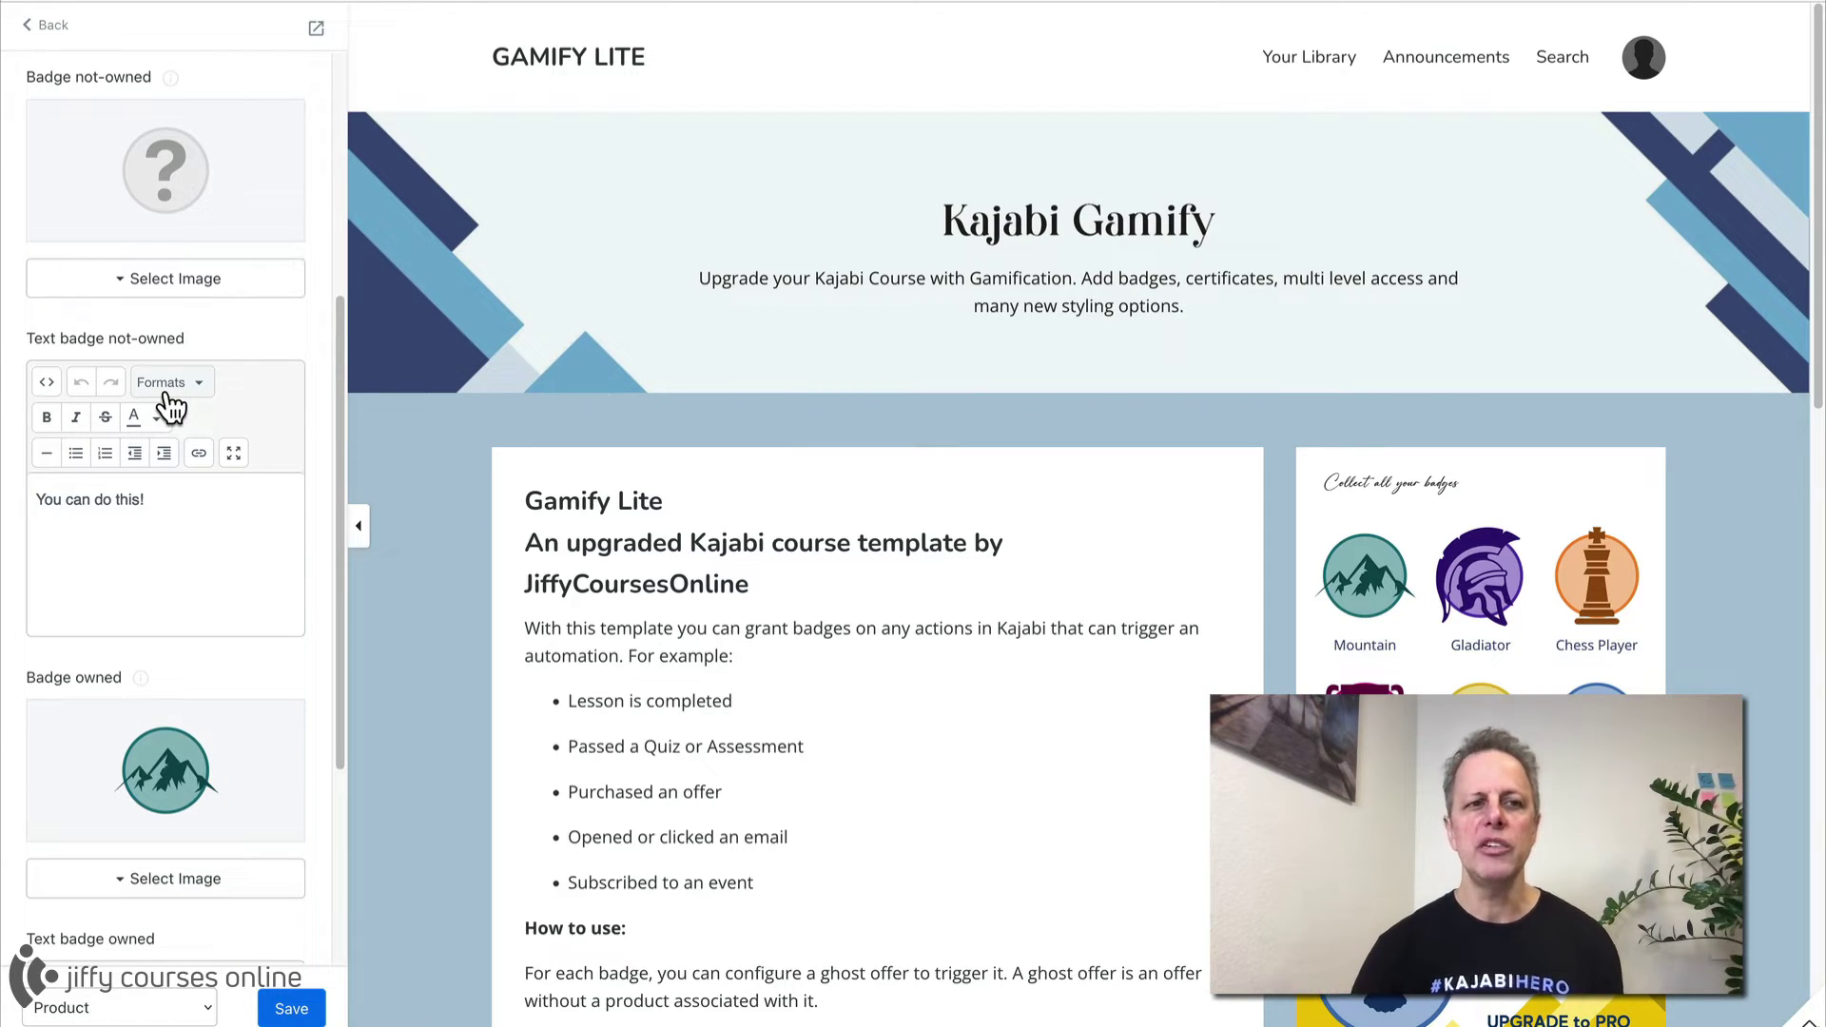
left_click_drag(204, 556, 8, 502)
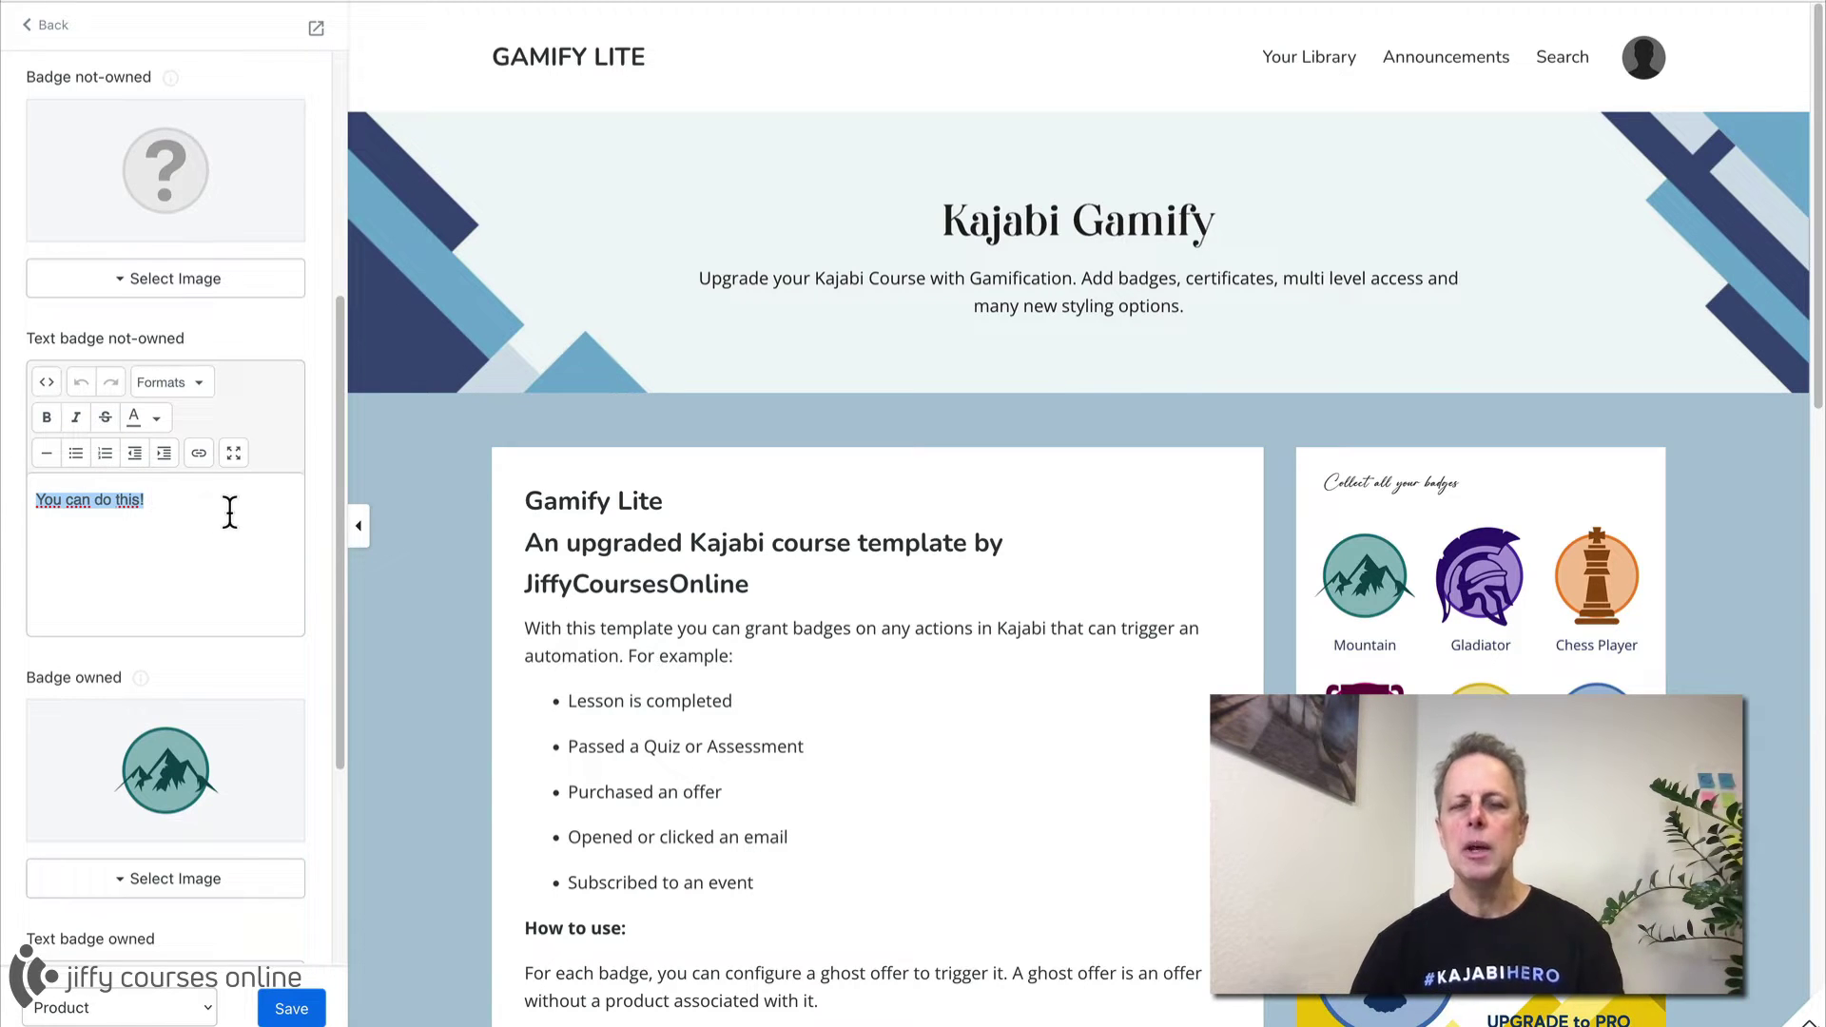
scroll(224, 534, "down", 4)
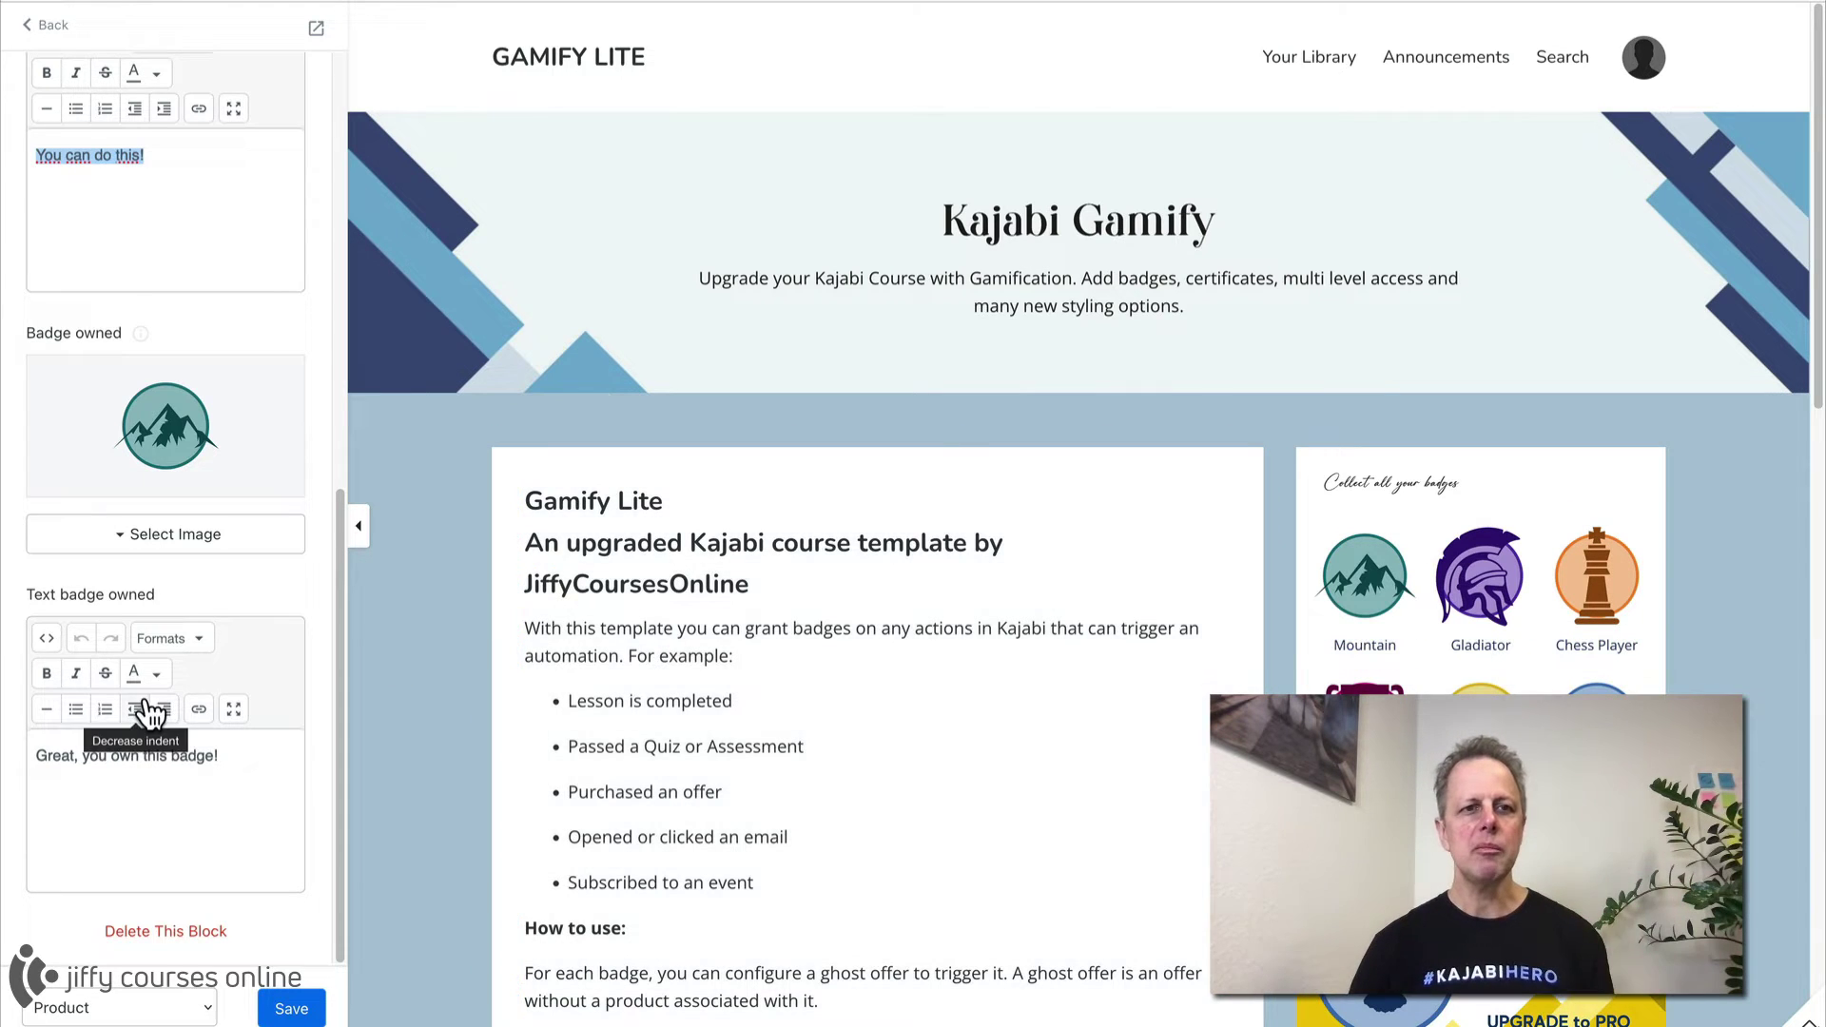
Step: Turn off the editor-only owned-badge test for the Mountain badge
scroll(147, 723, "up", 8)
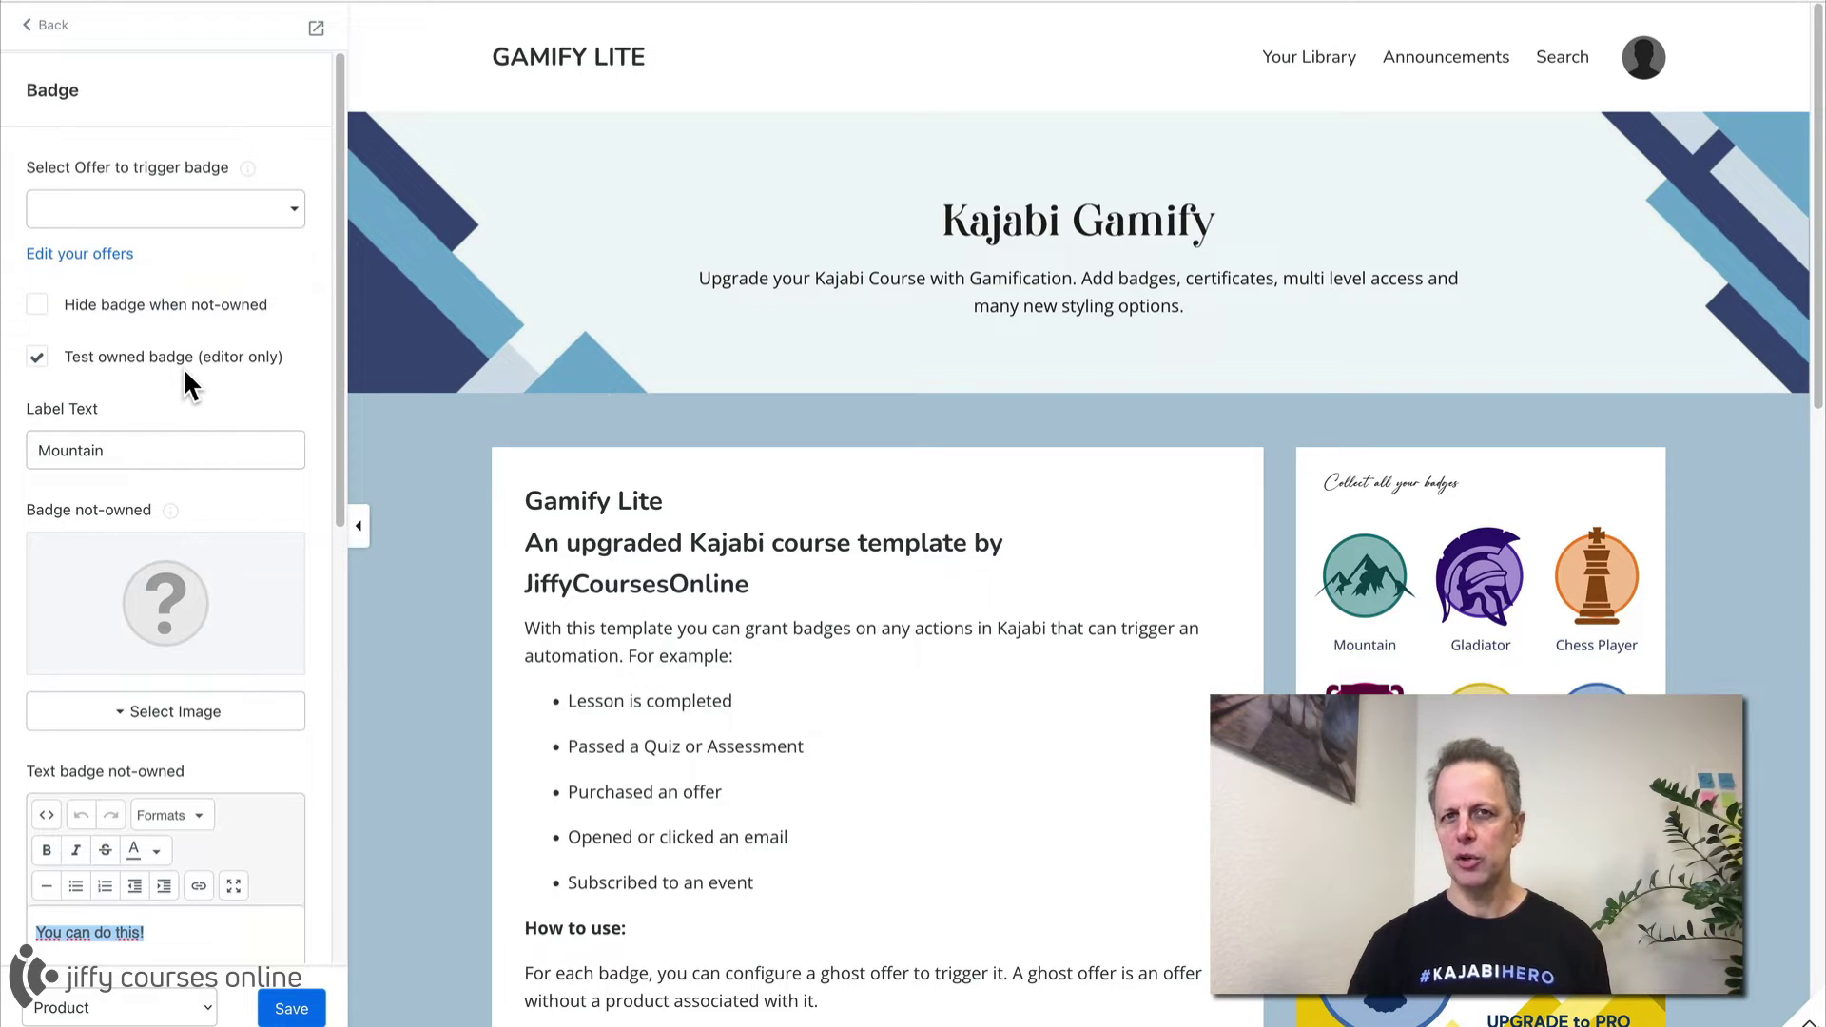
left_click(37, 358)
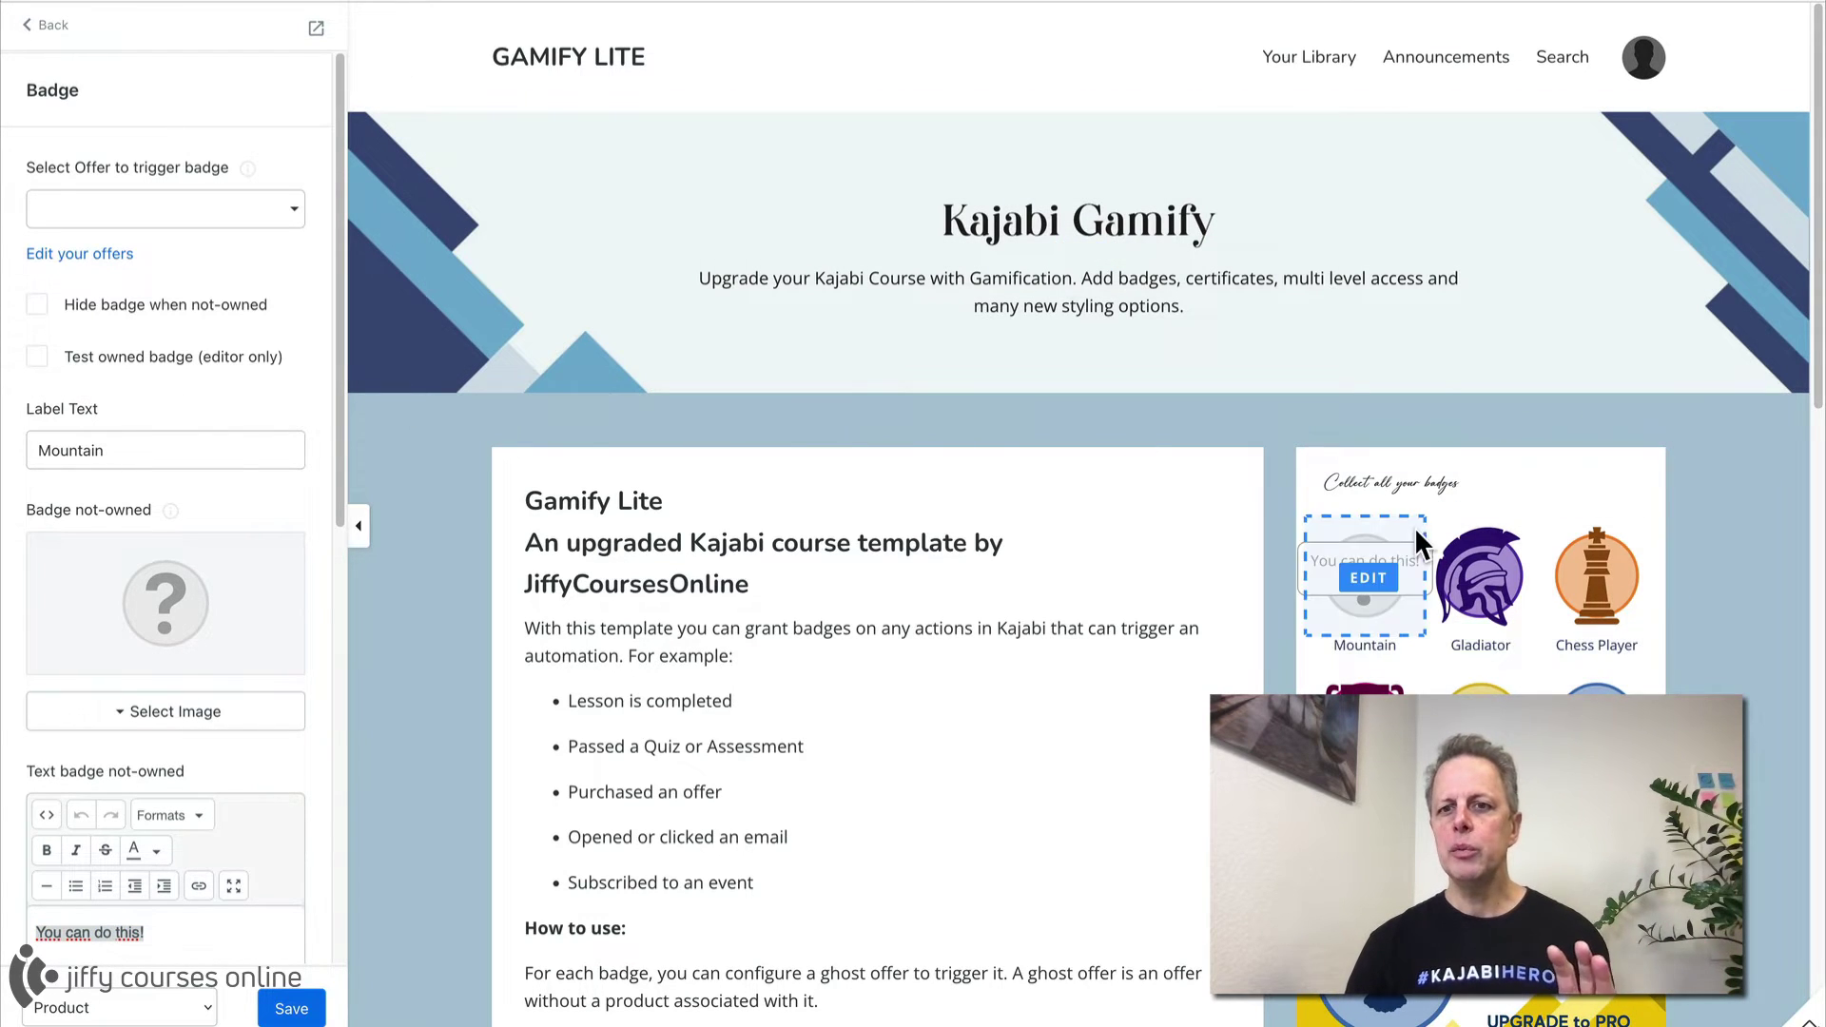
Step: Preview the Mountain badge's not-owned text on the page and turn on its editor-only owned-badge test
mouse_move(1352, 582)
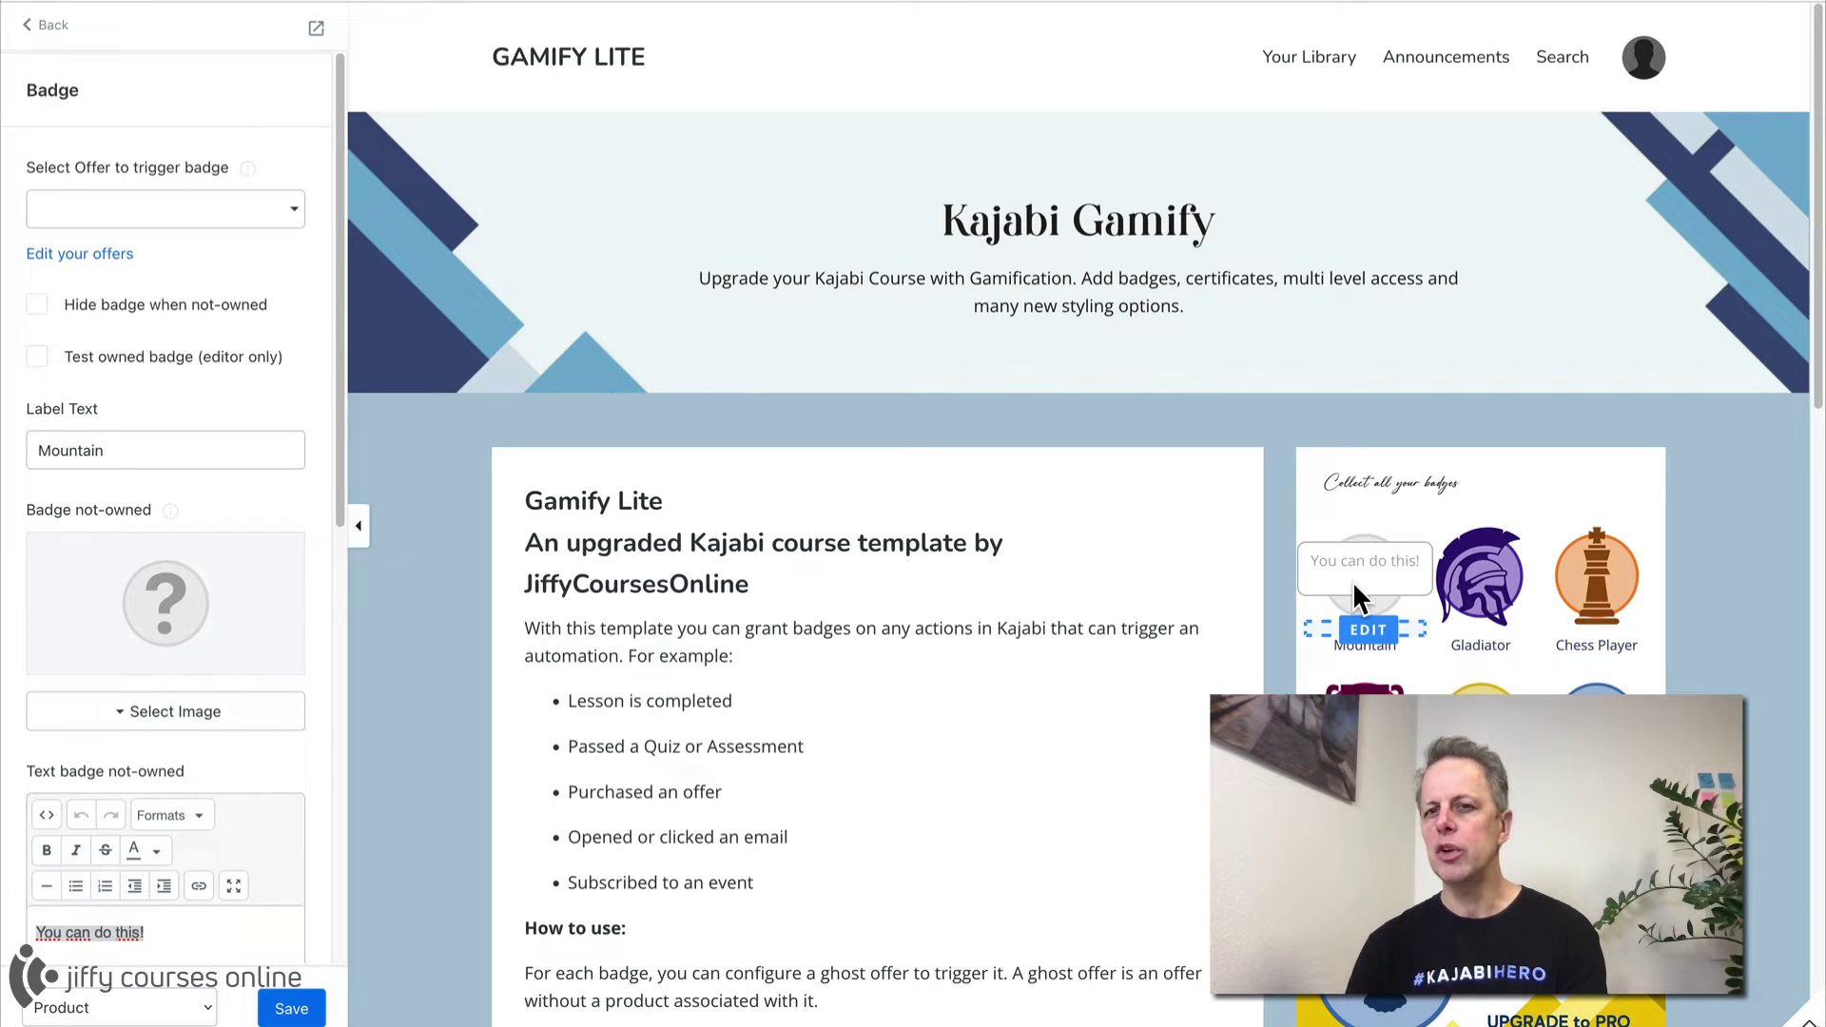
left_click(37, 358)
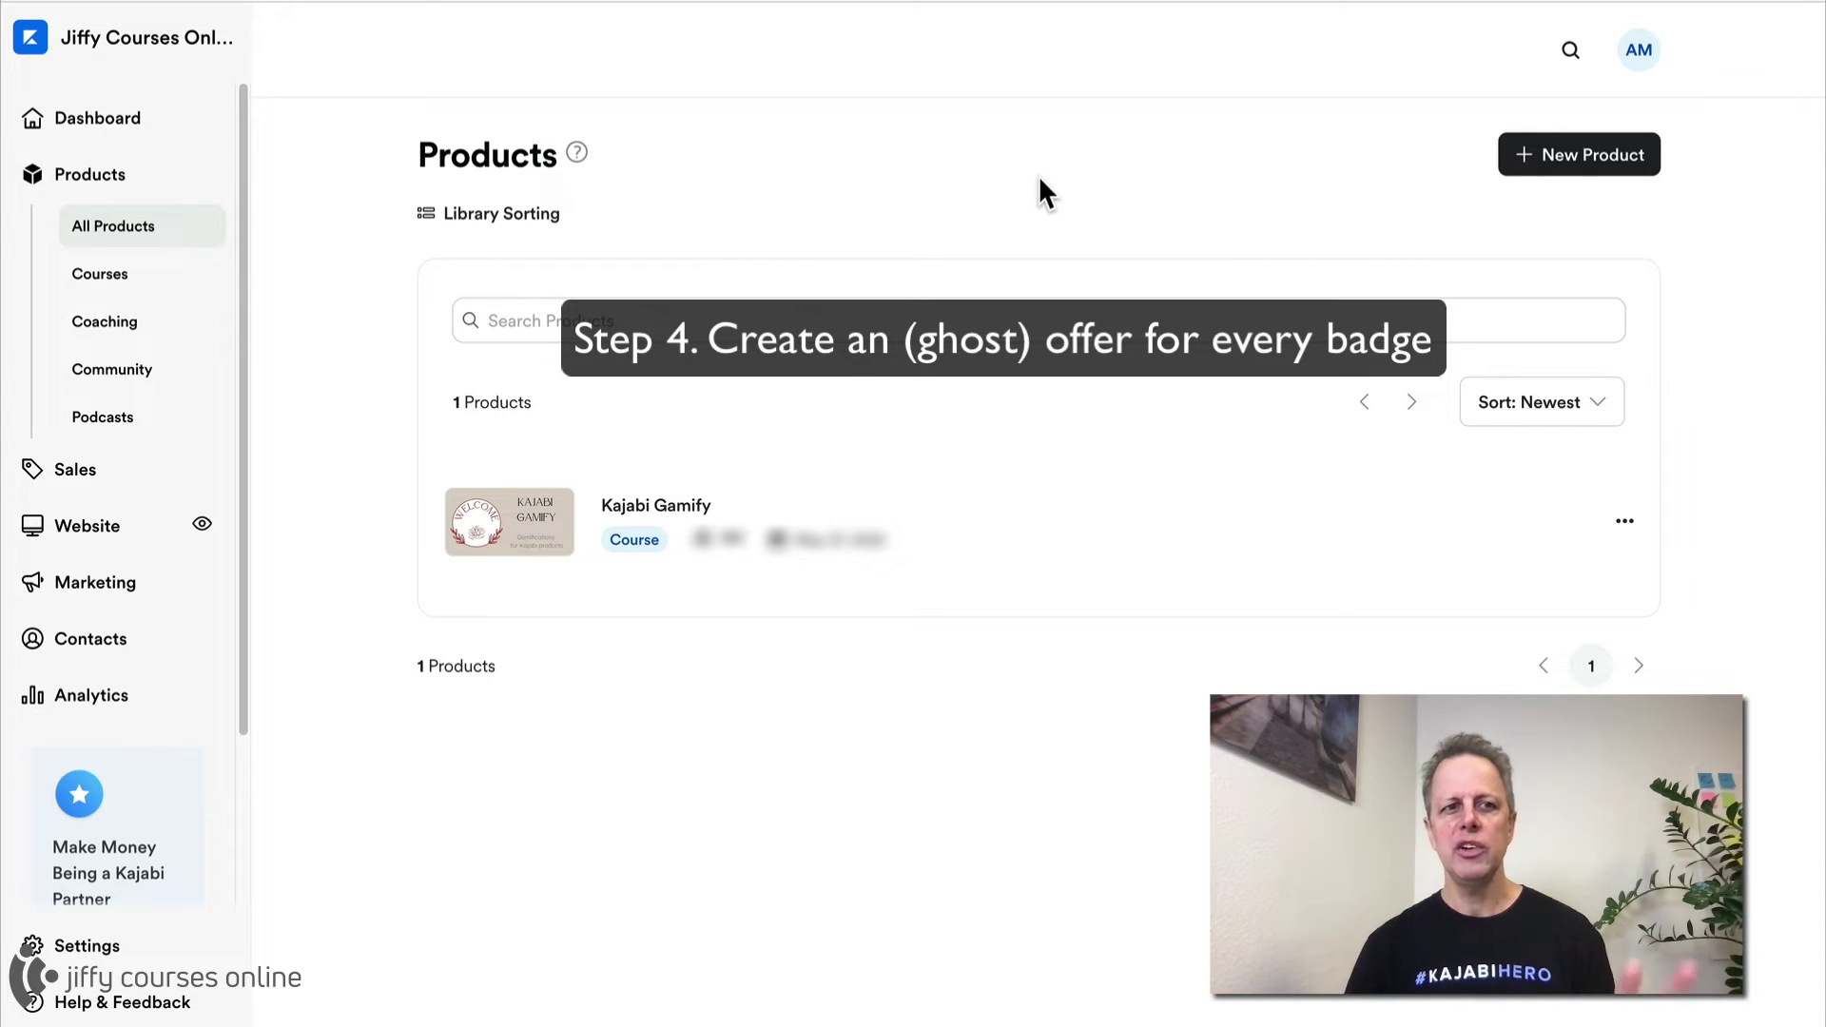
Step: Start a new sales offer and title it "Bagde My Course Starter"
left_click(70, 480)
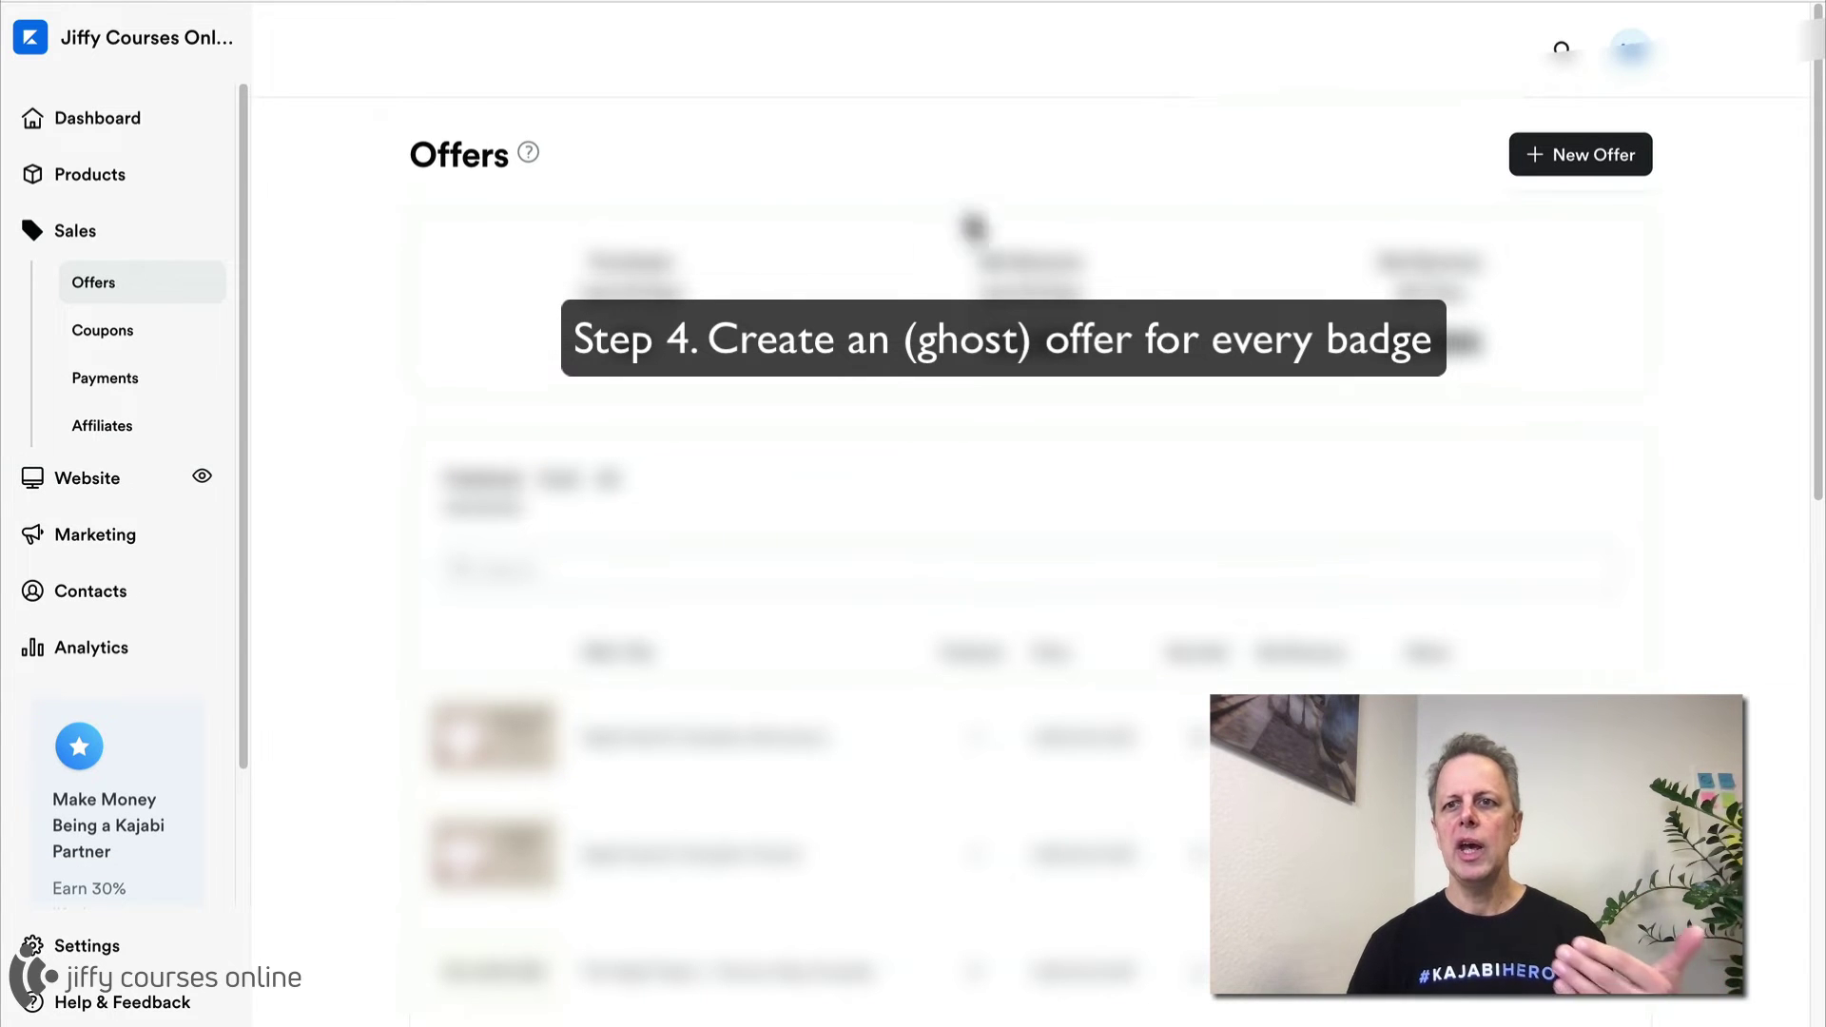
left_click(1603, 164)
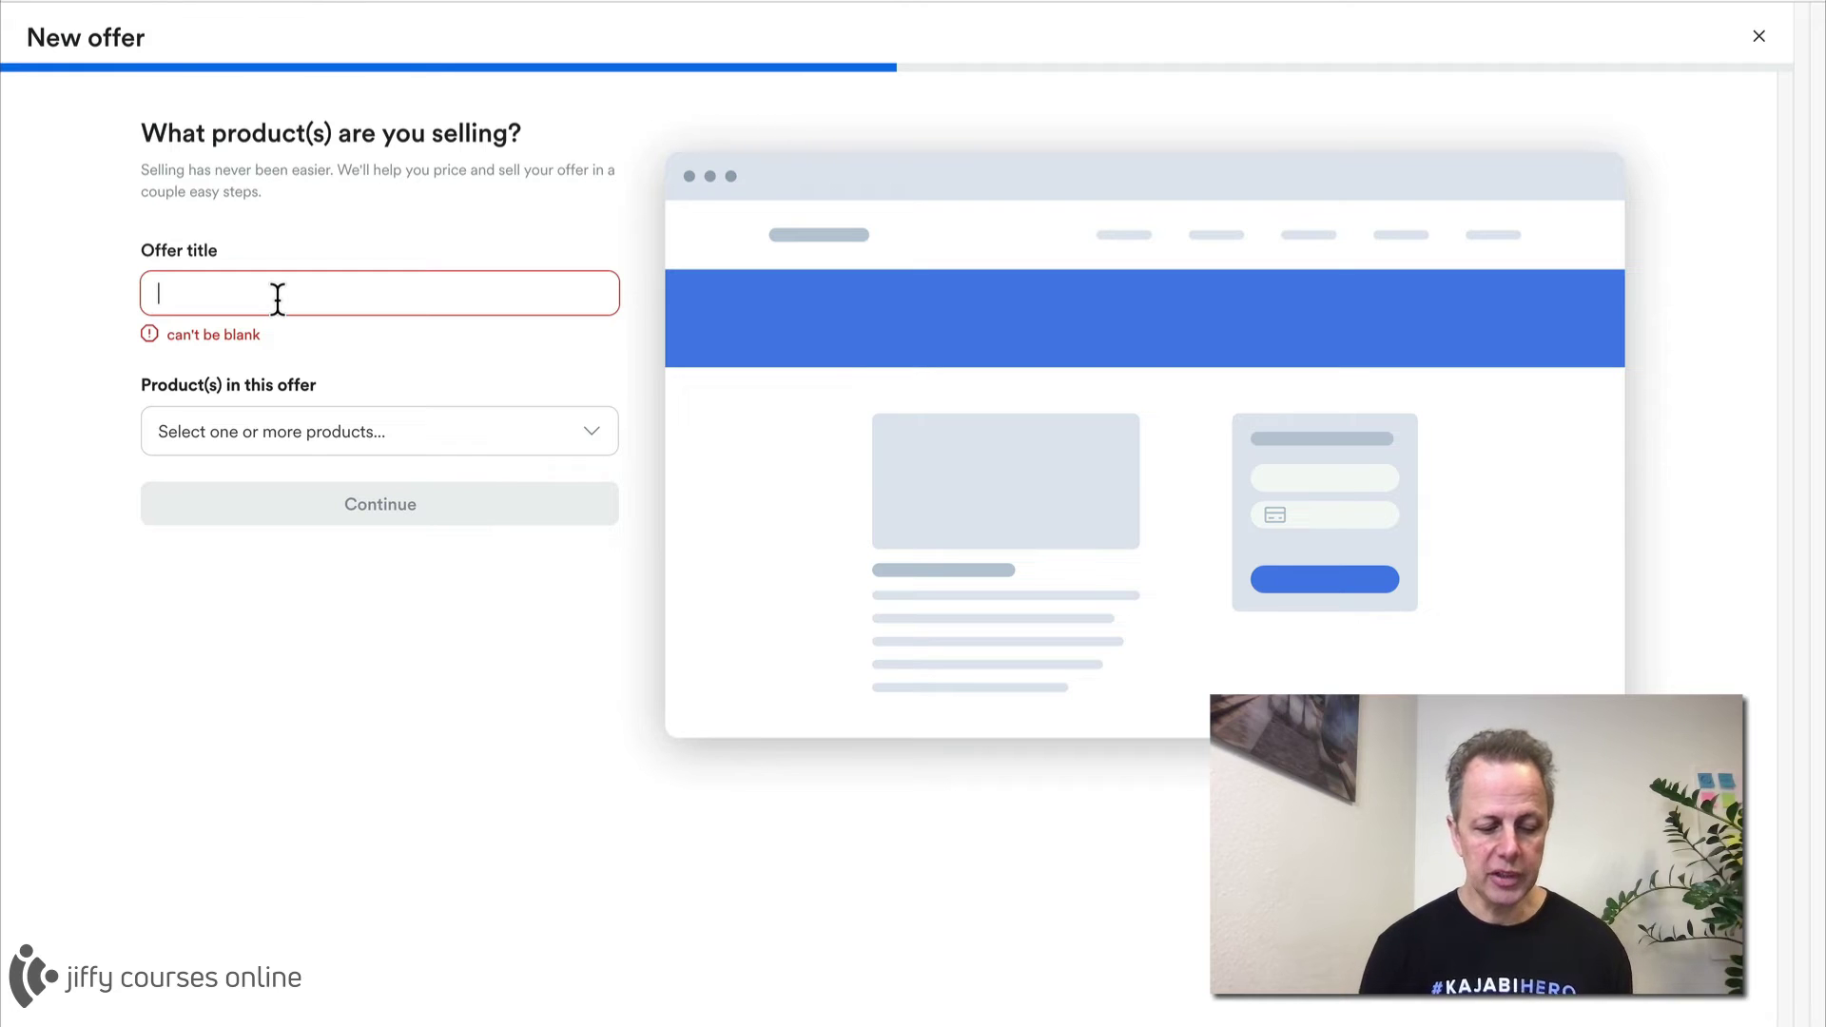
type("Bagde M")
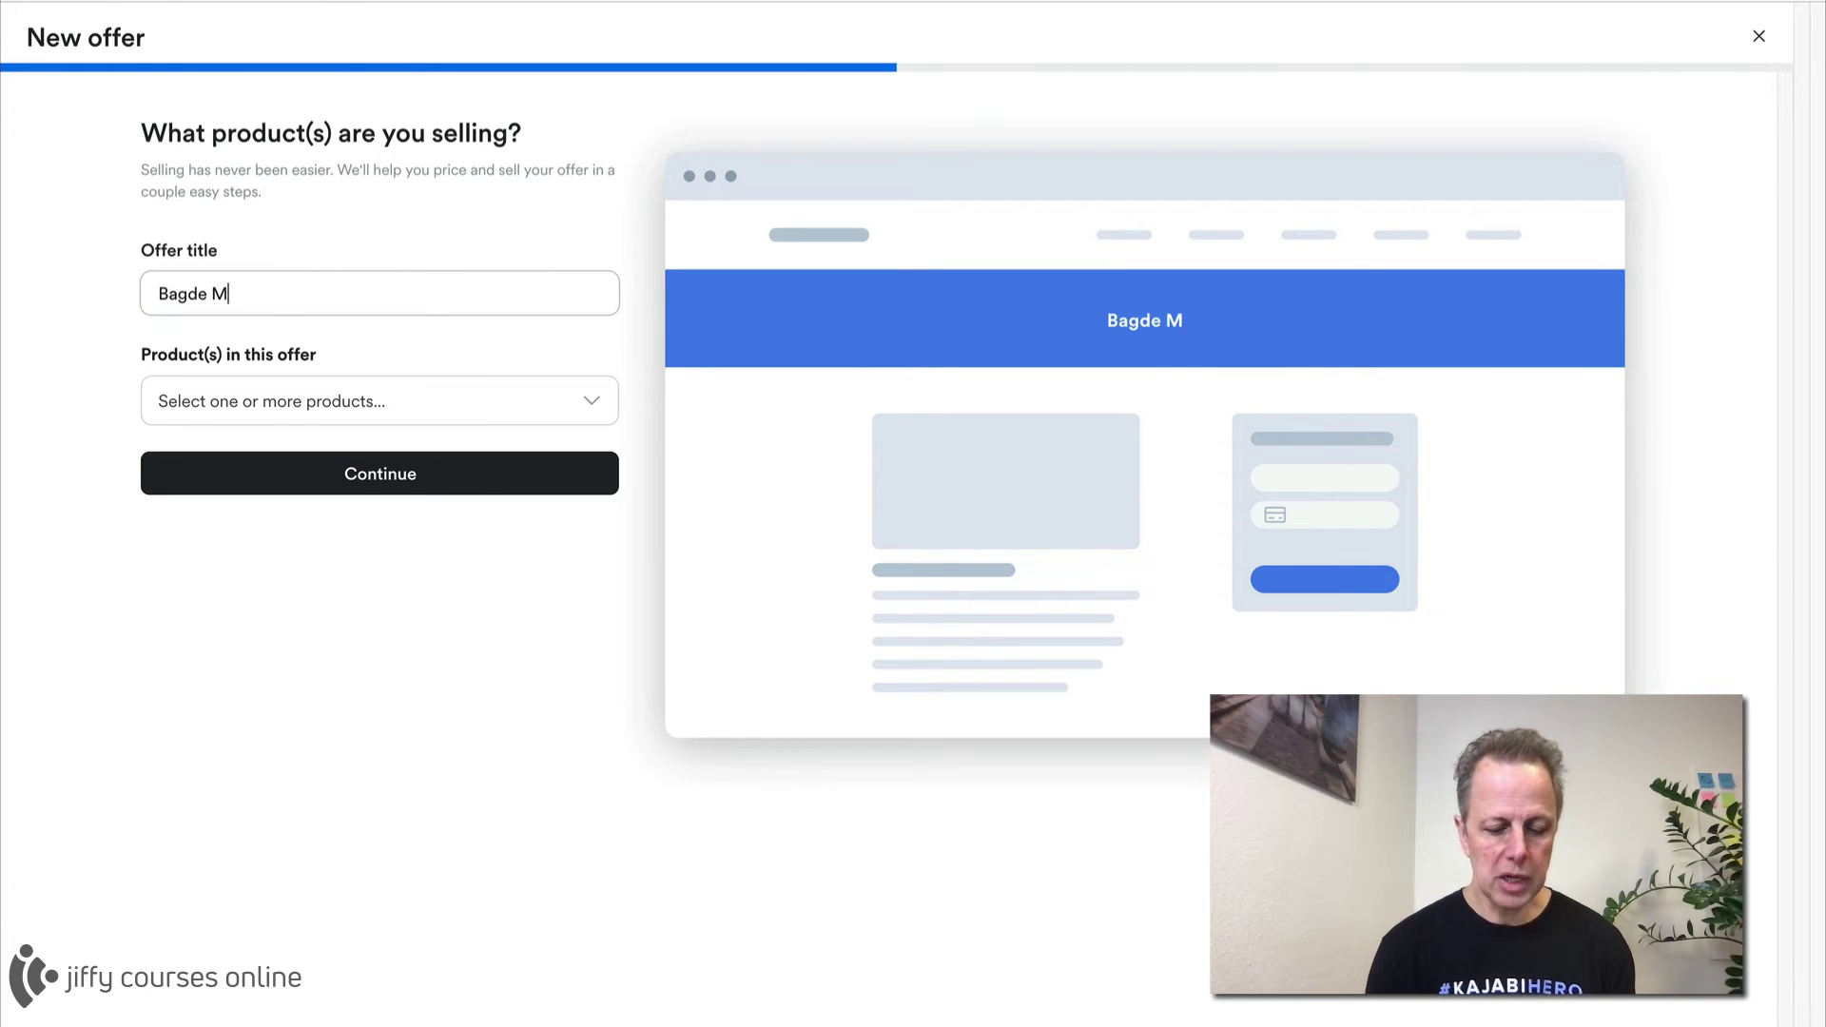
type("y Course")
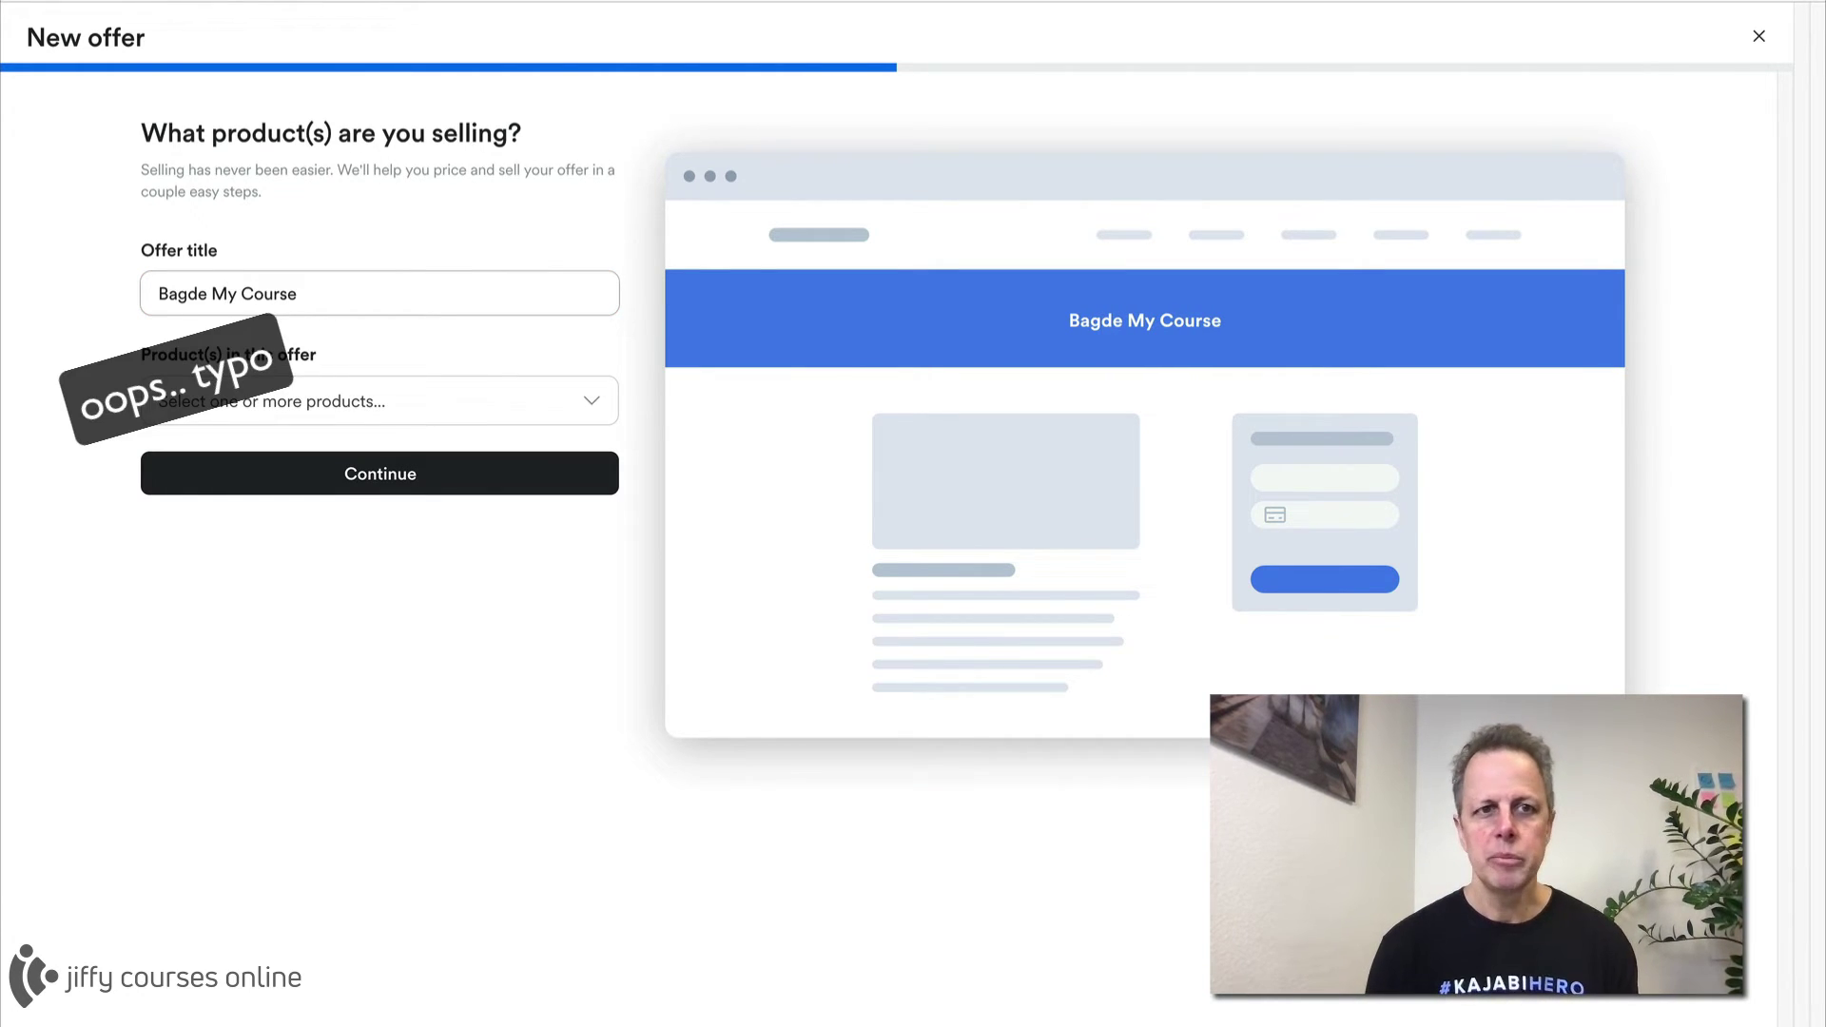
type(" Starter")
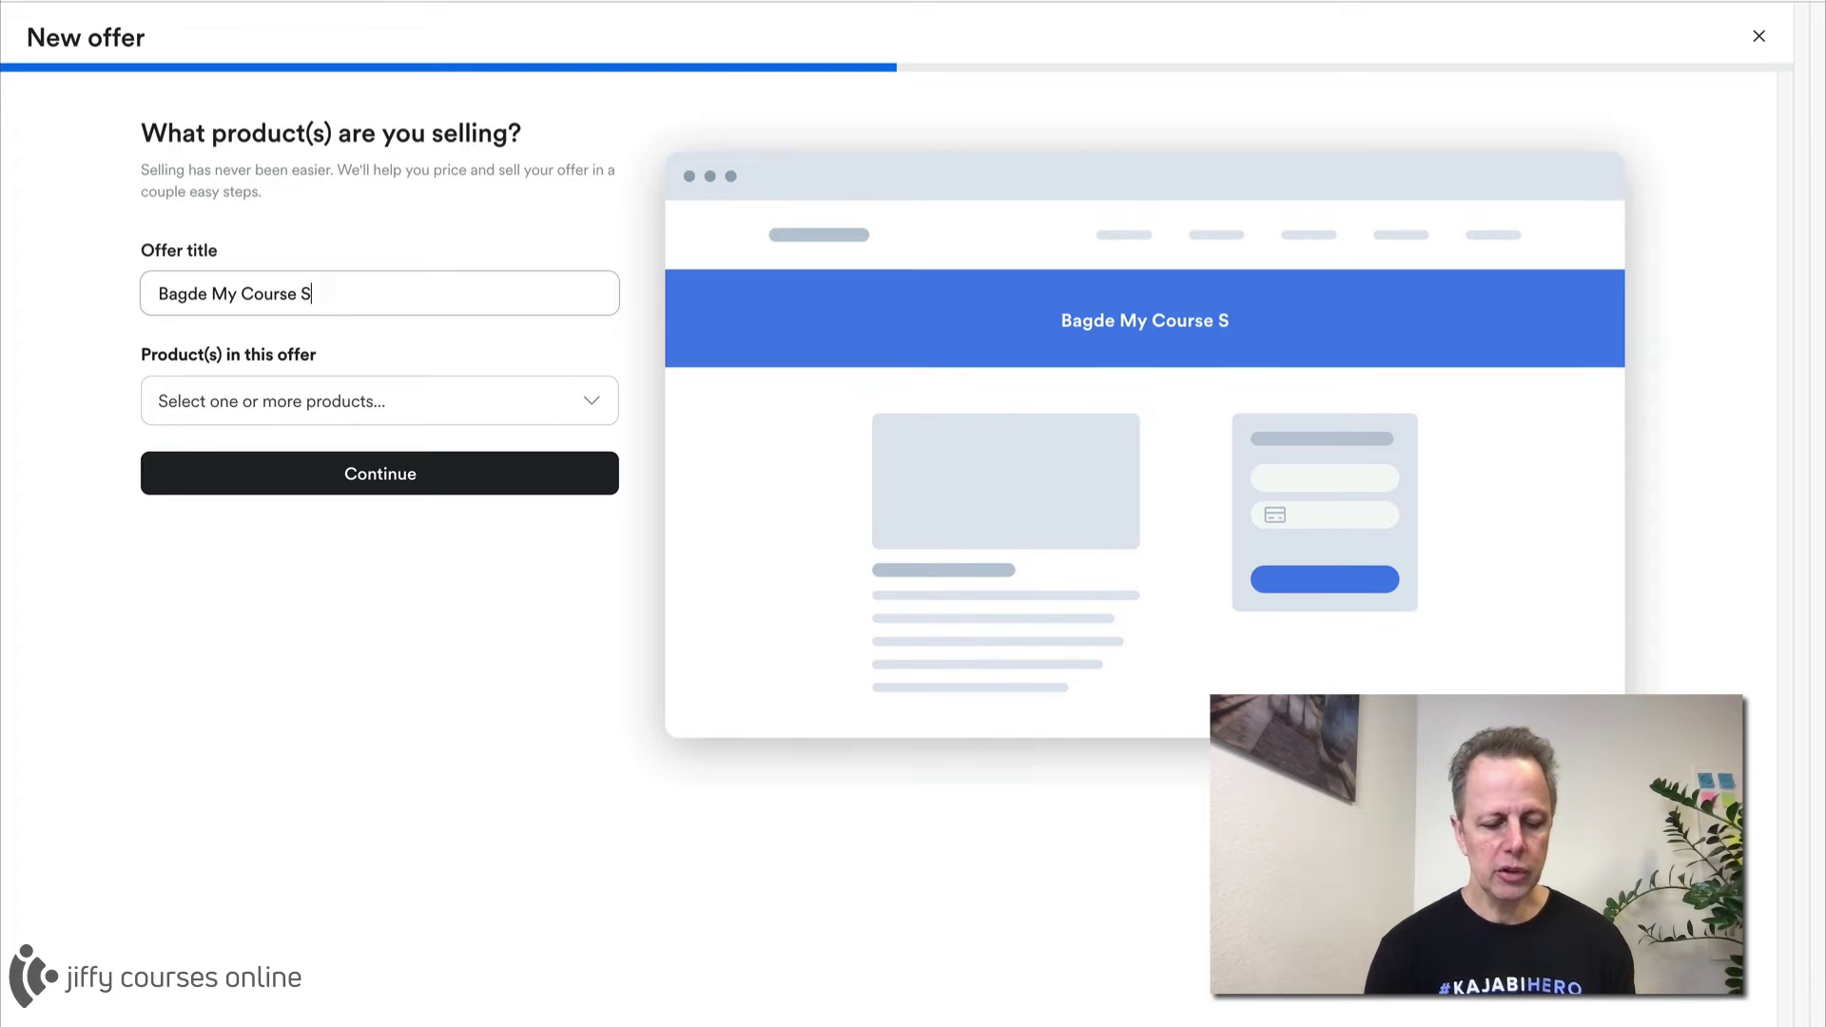
left_click(281, 301)
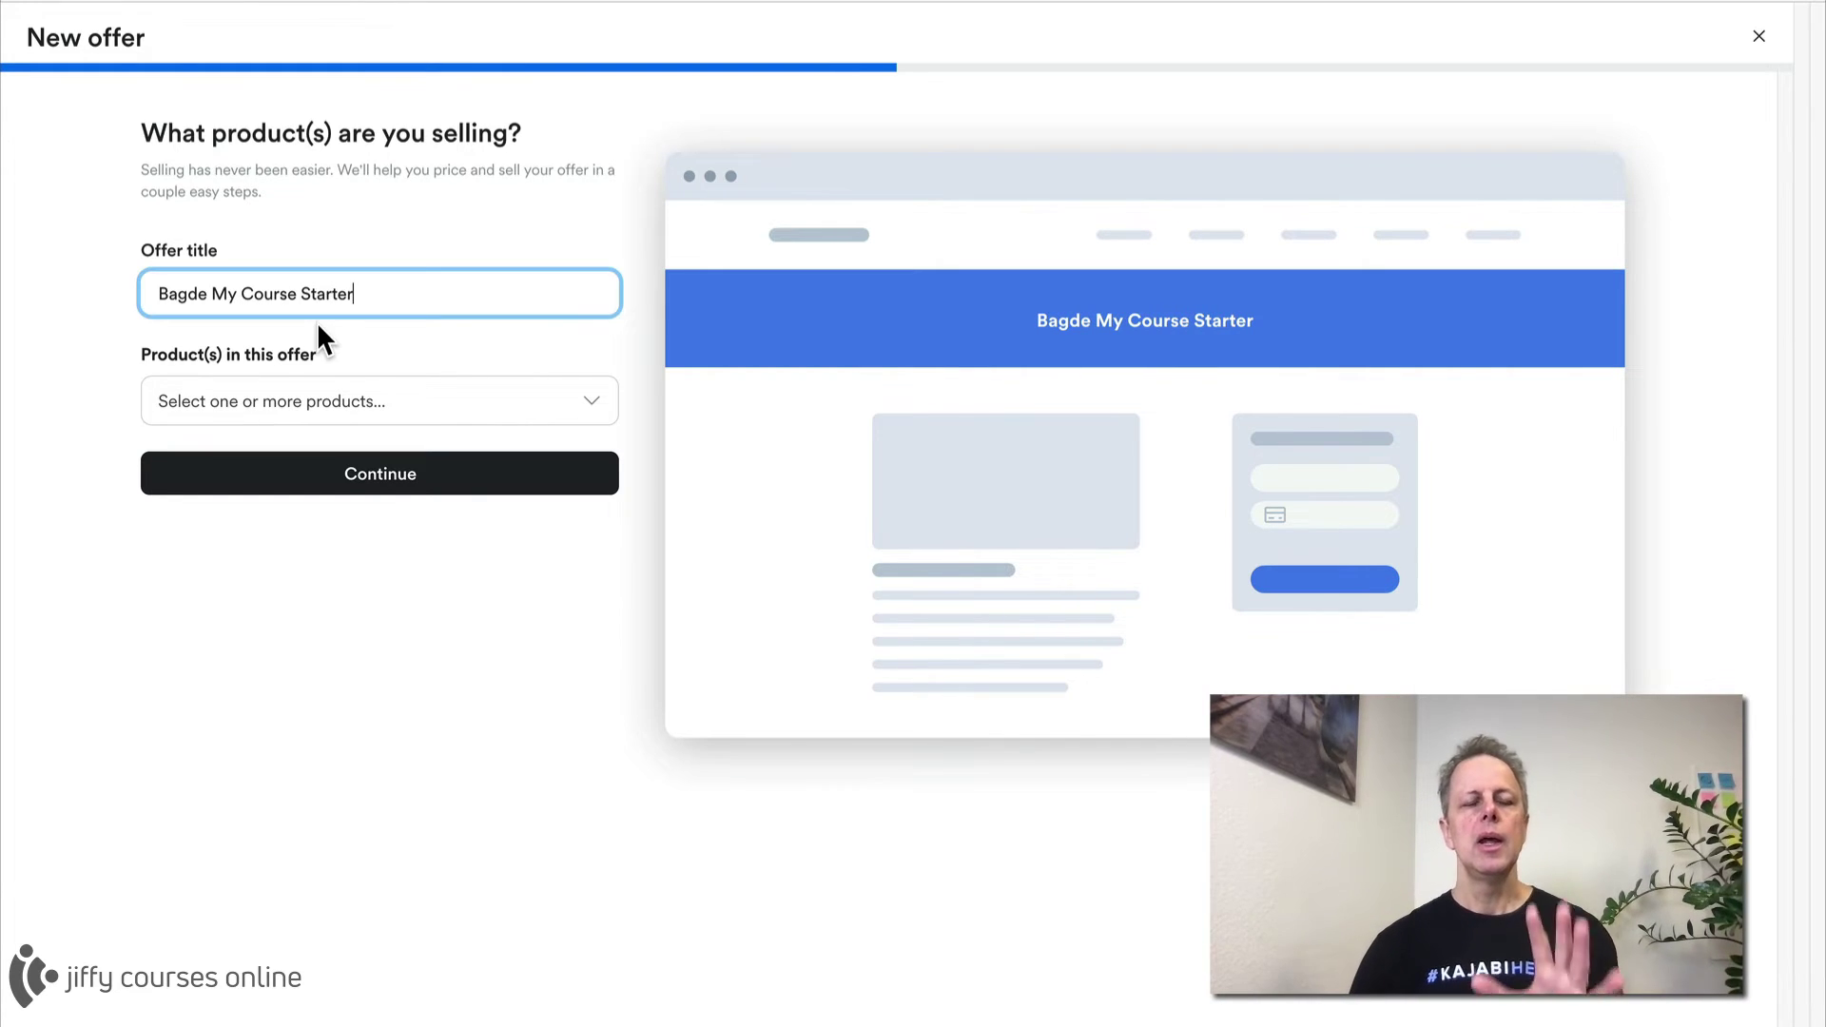
Step: Leave the new offer without any products, make it free and finish creating it
left_click(379, 471)
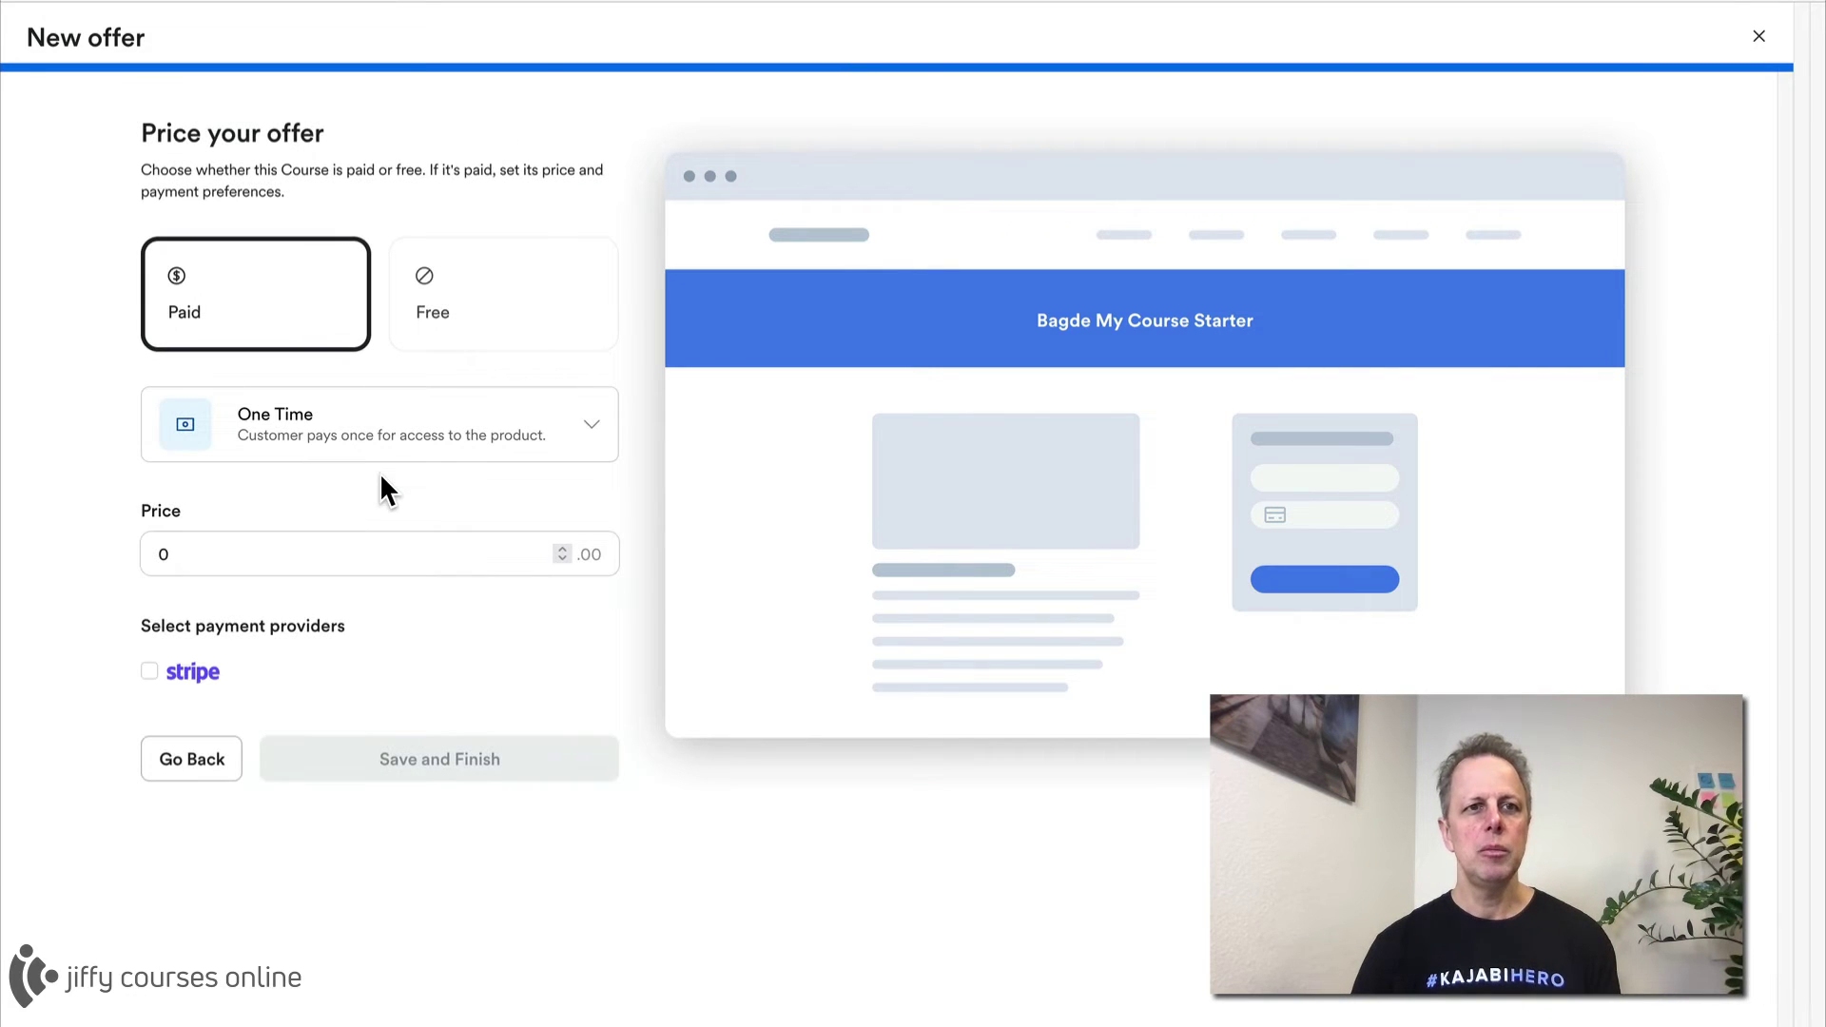
left_click(526, 328)
left_click(489, 404)
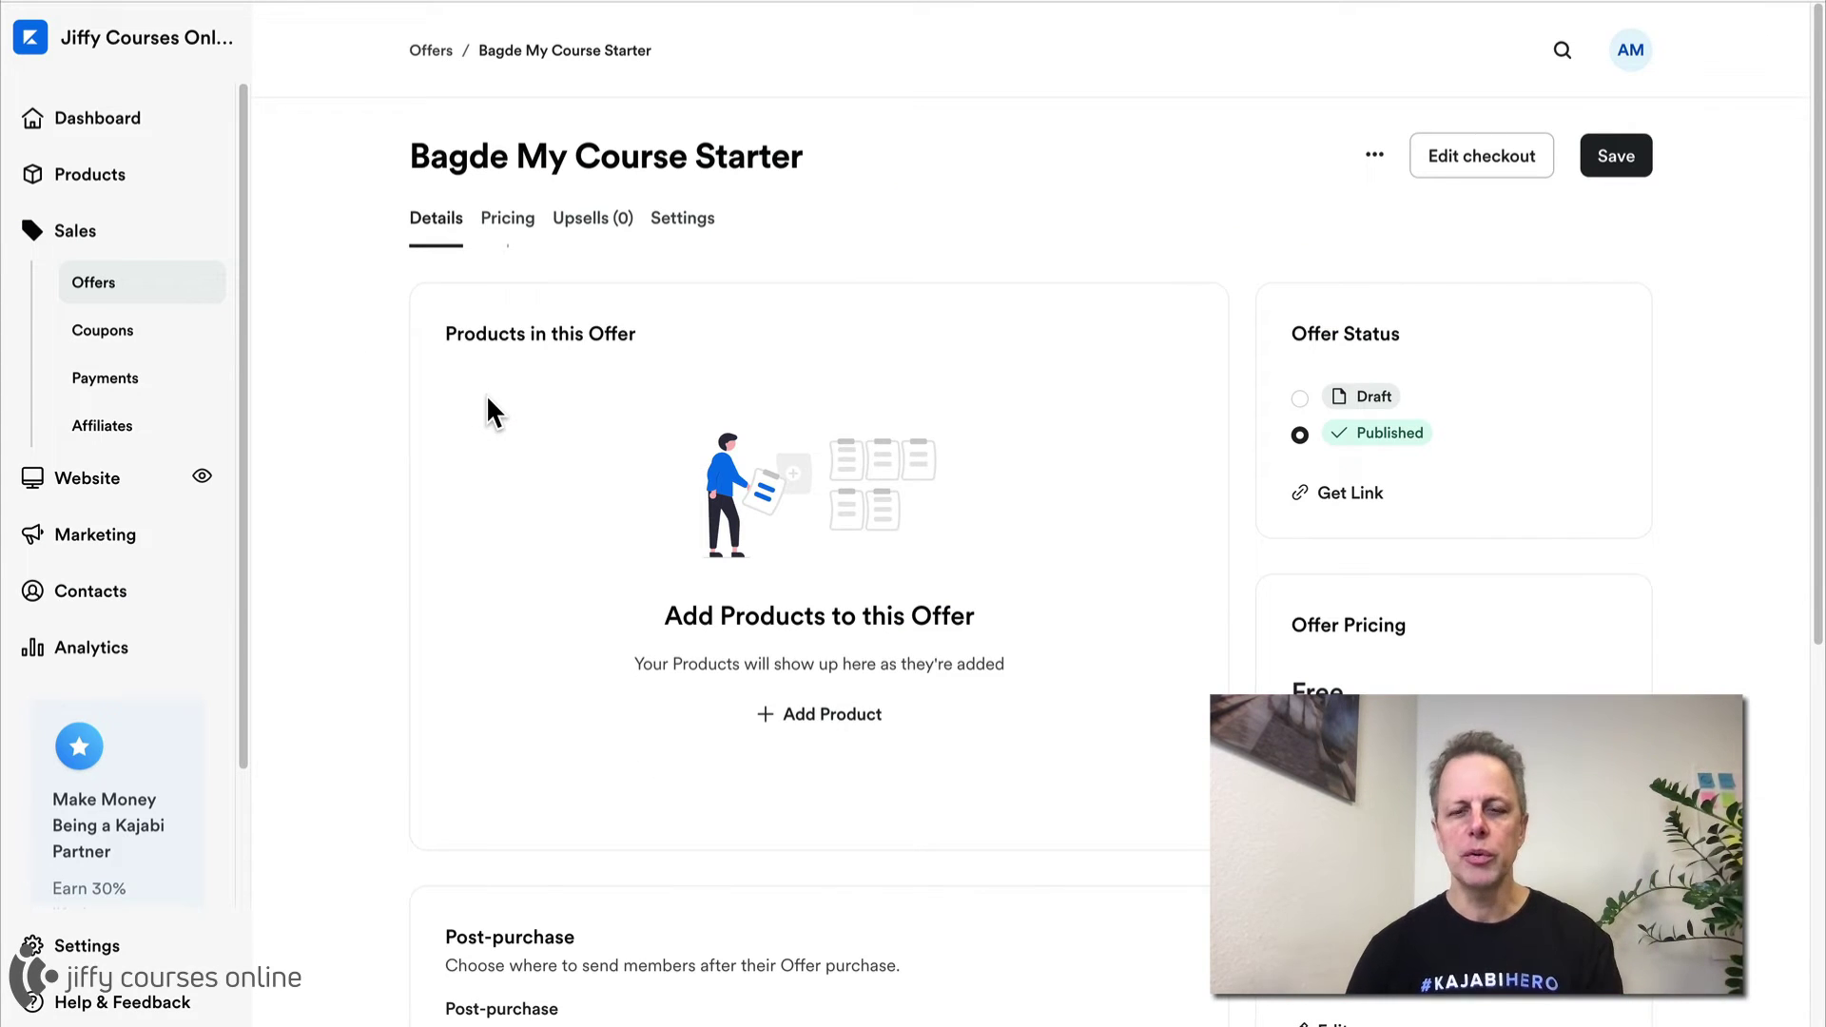
Step: Check the new offer's post-purchase and automation settings and save the offer
scroll(547, 454, "down", 1)
scroll(559, 464, "down", 6)
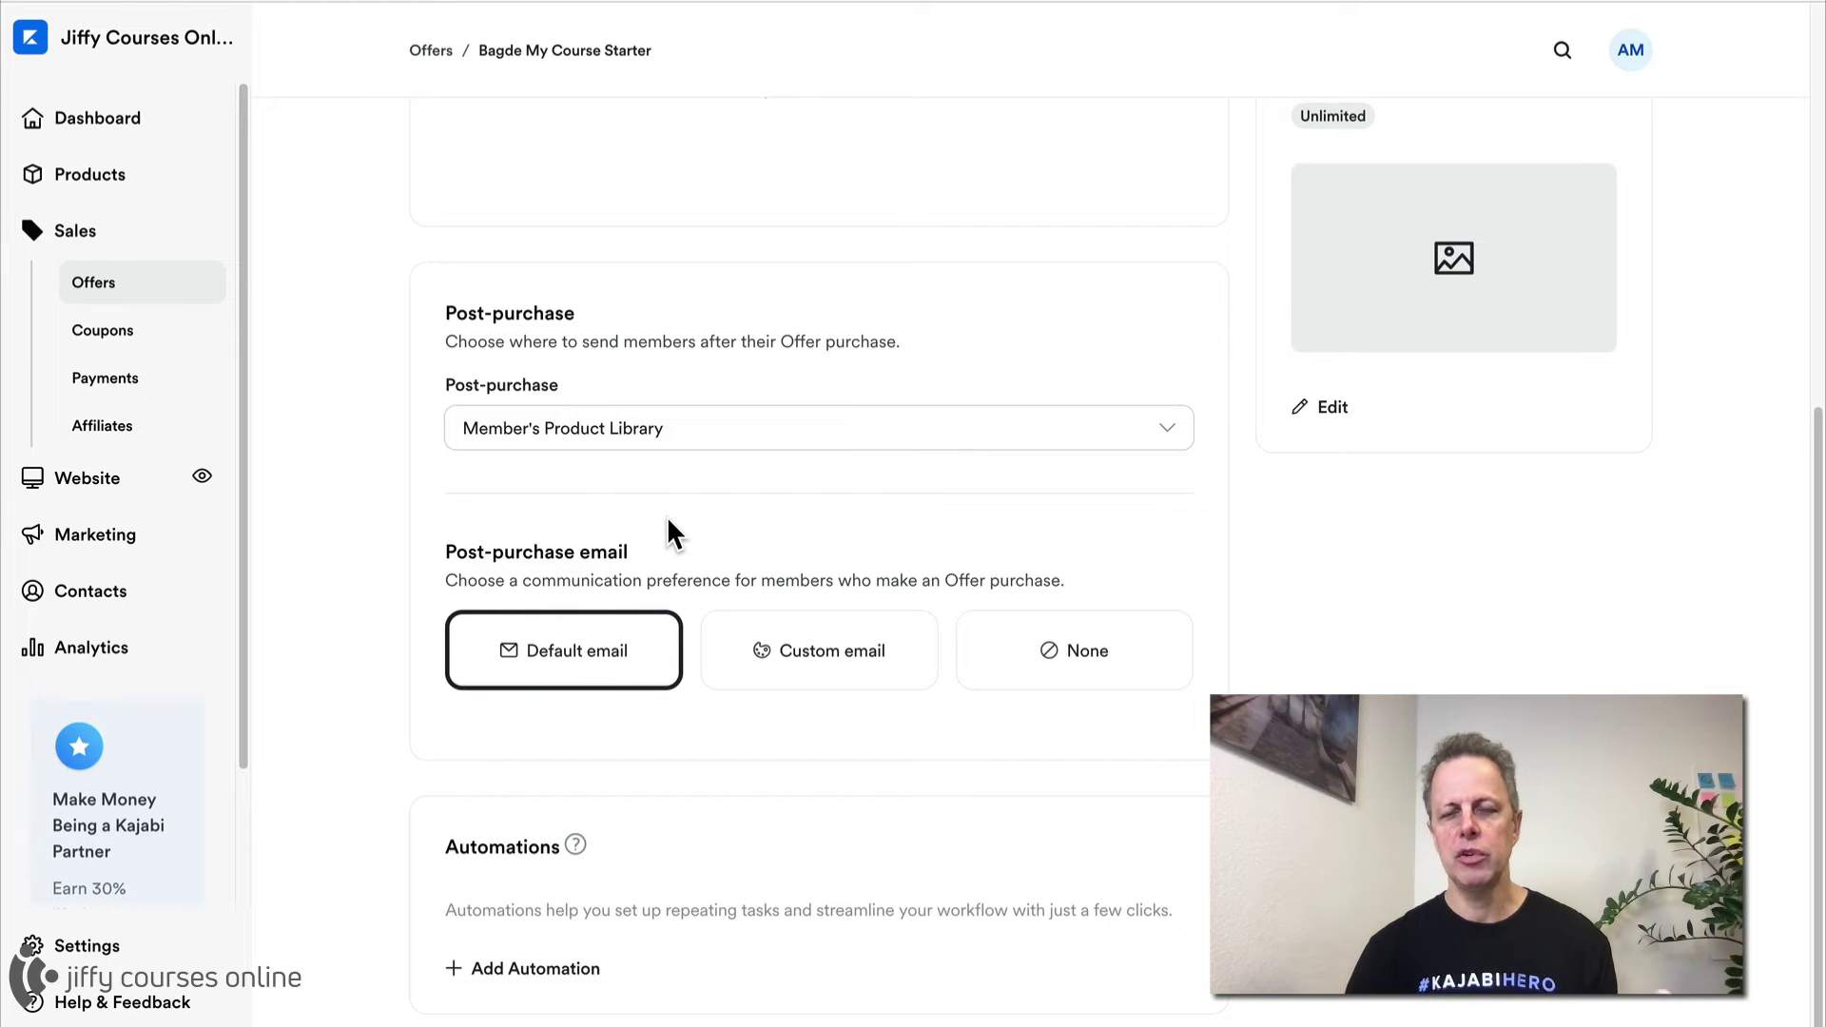
scroll(665, 515, "up", 7)
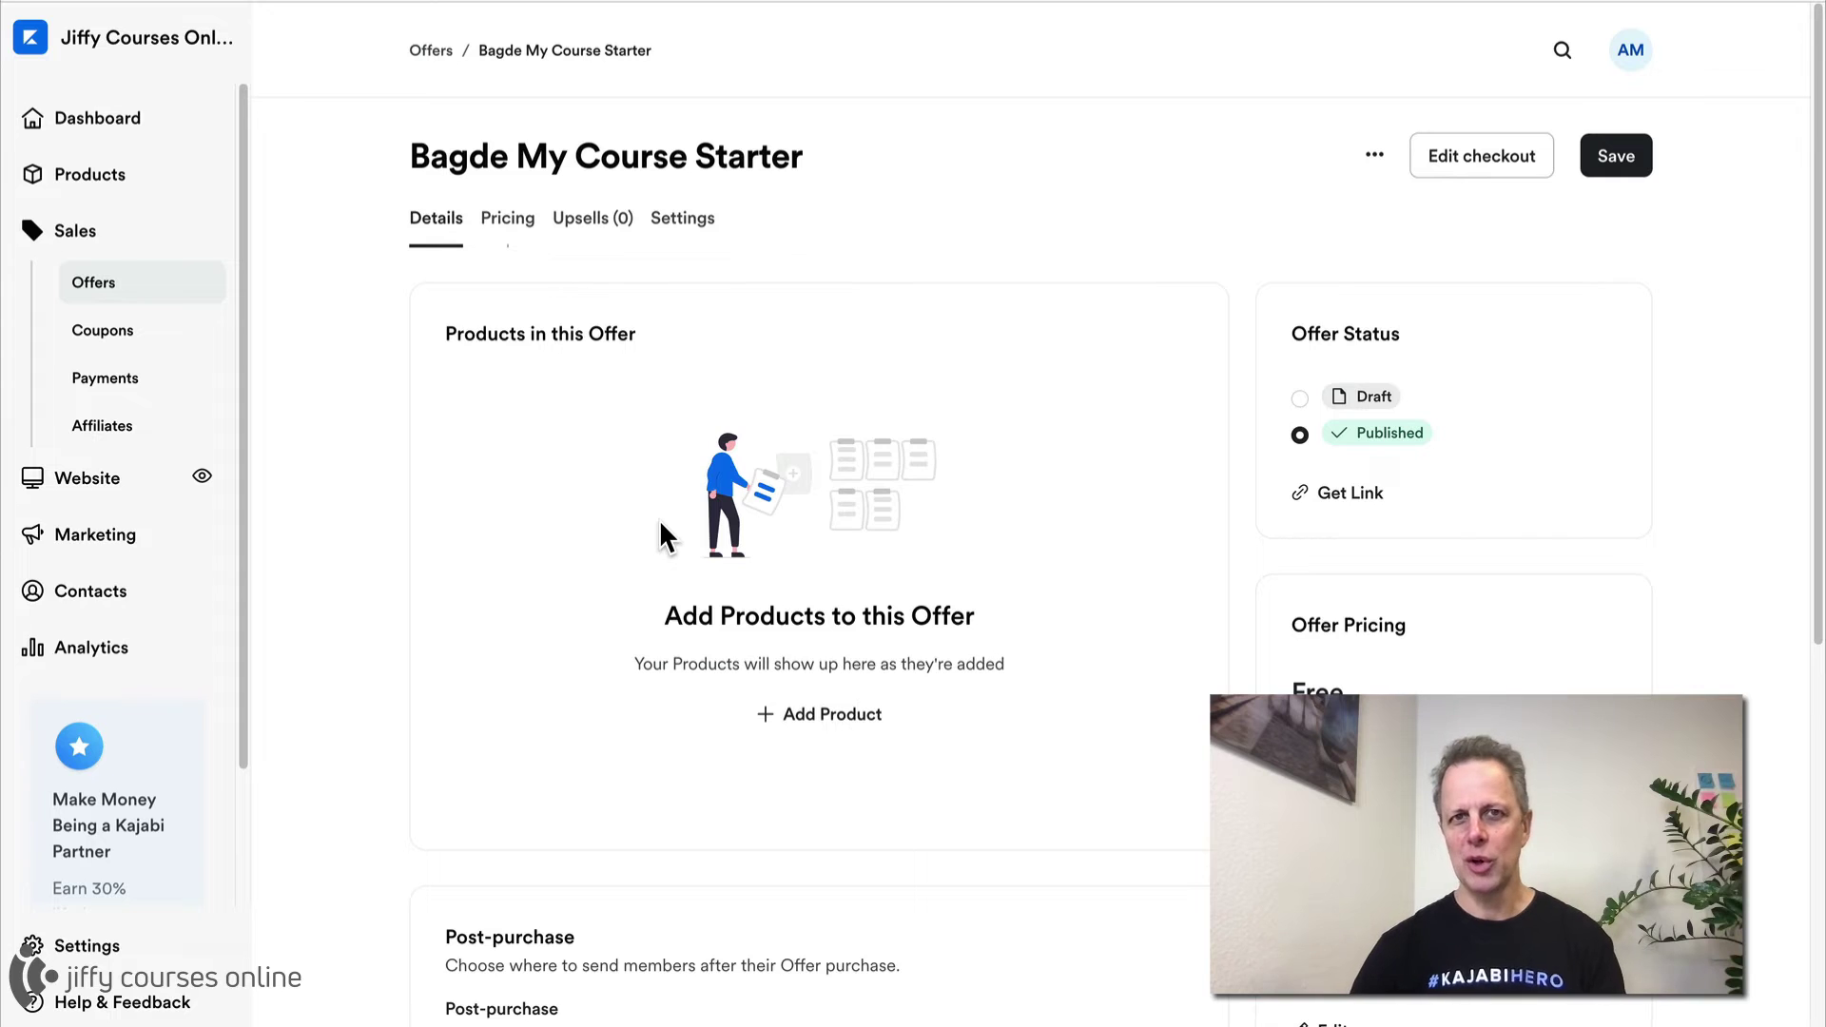
left_click(1628, 155)
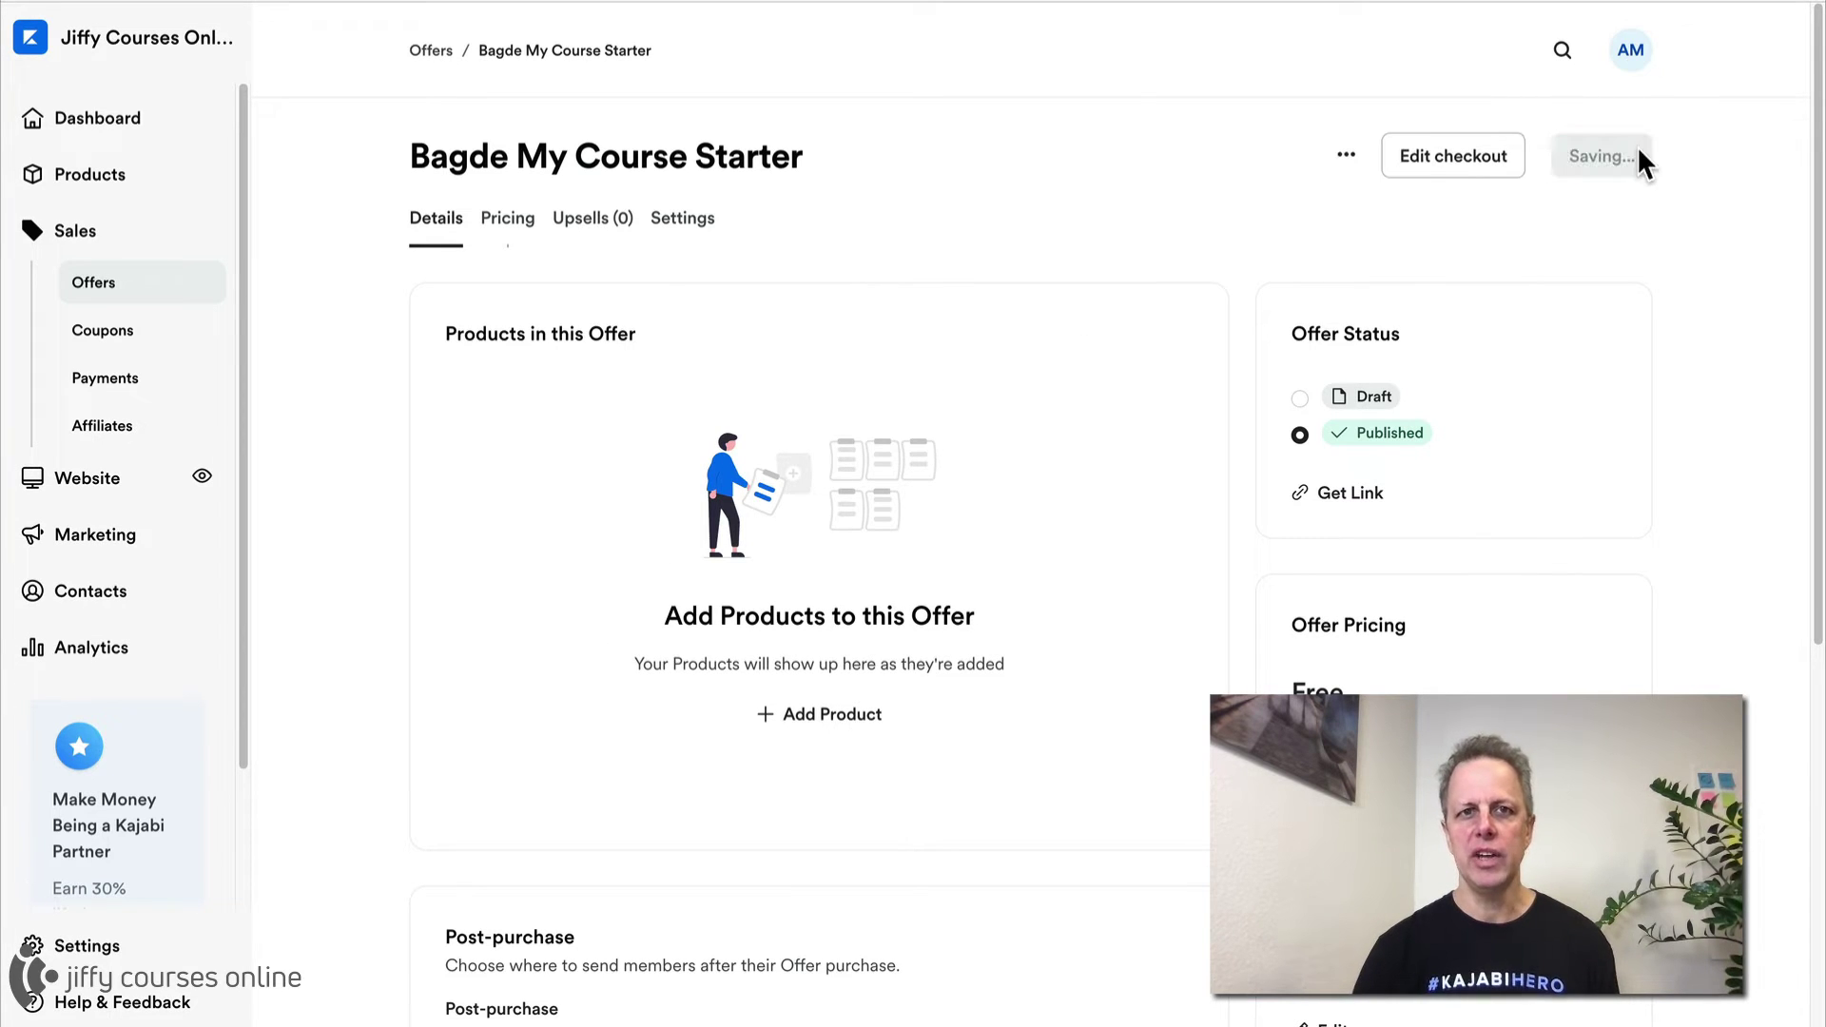
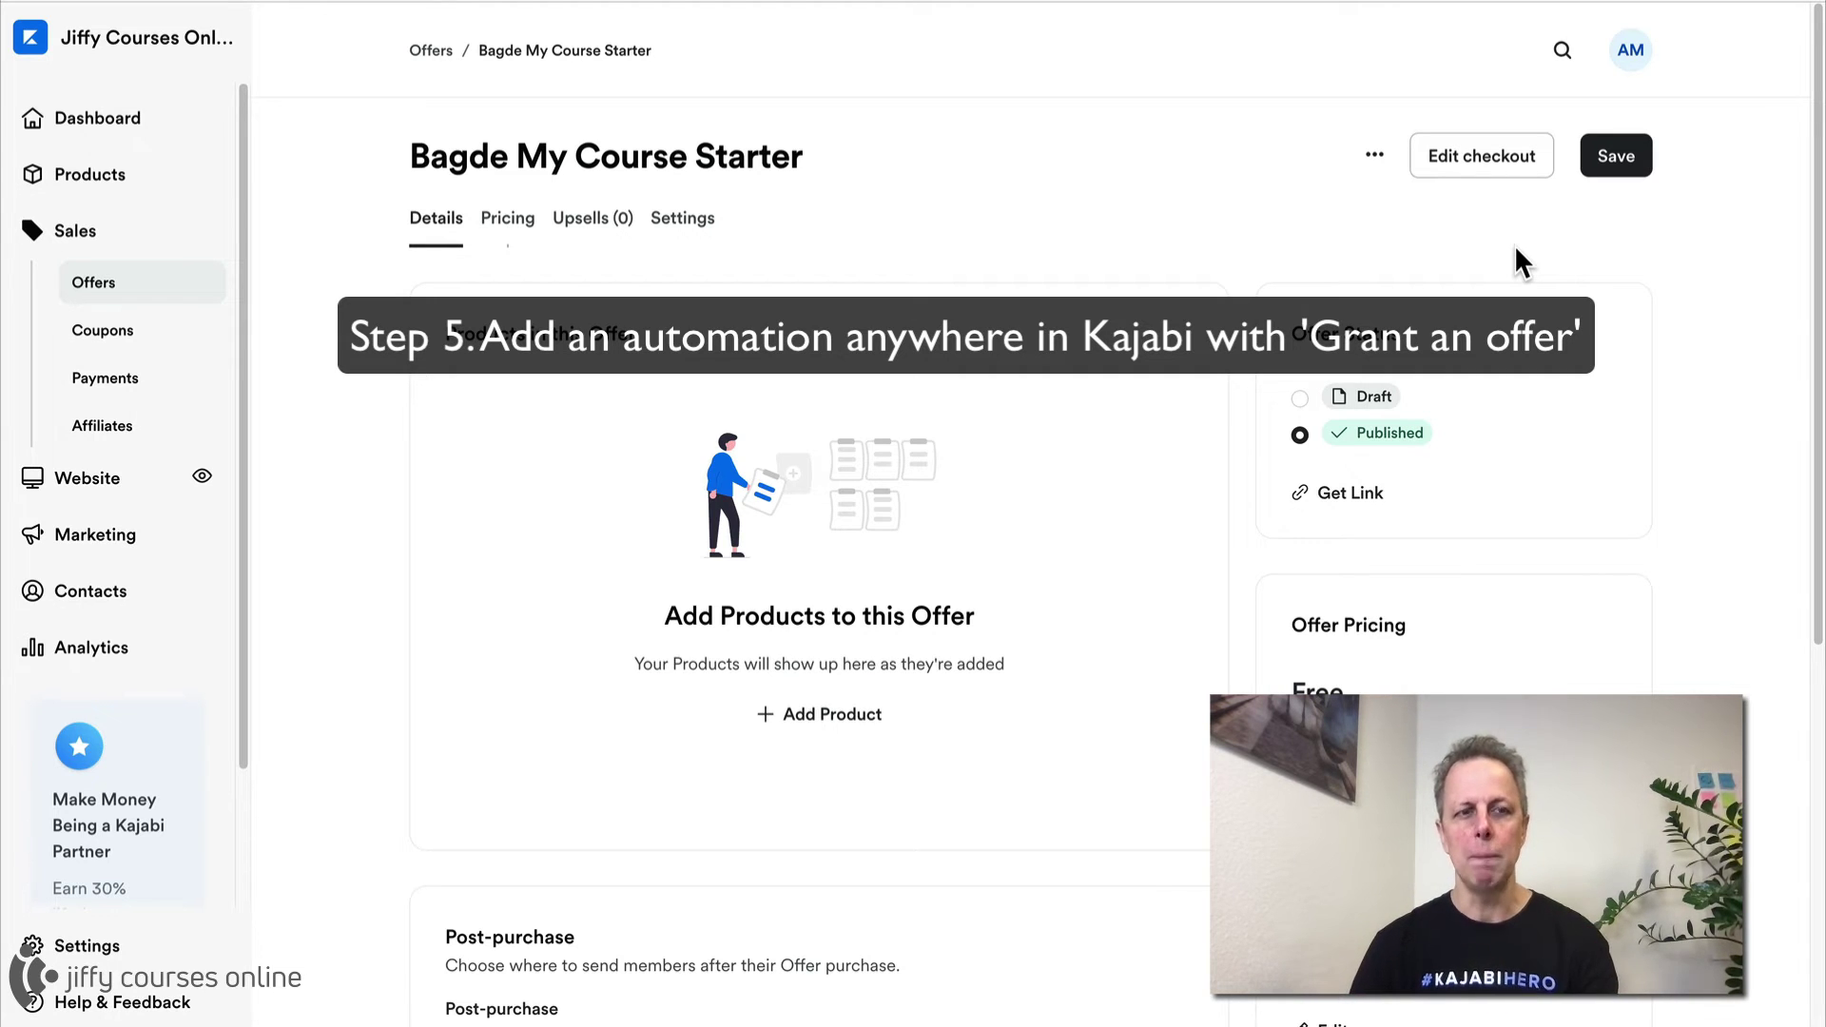
Step: Open the Gamify Pro Features lesson of the Kajabi Gamify course and go to its automations
left_click(116, 182)
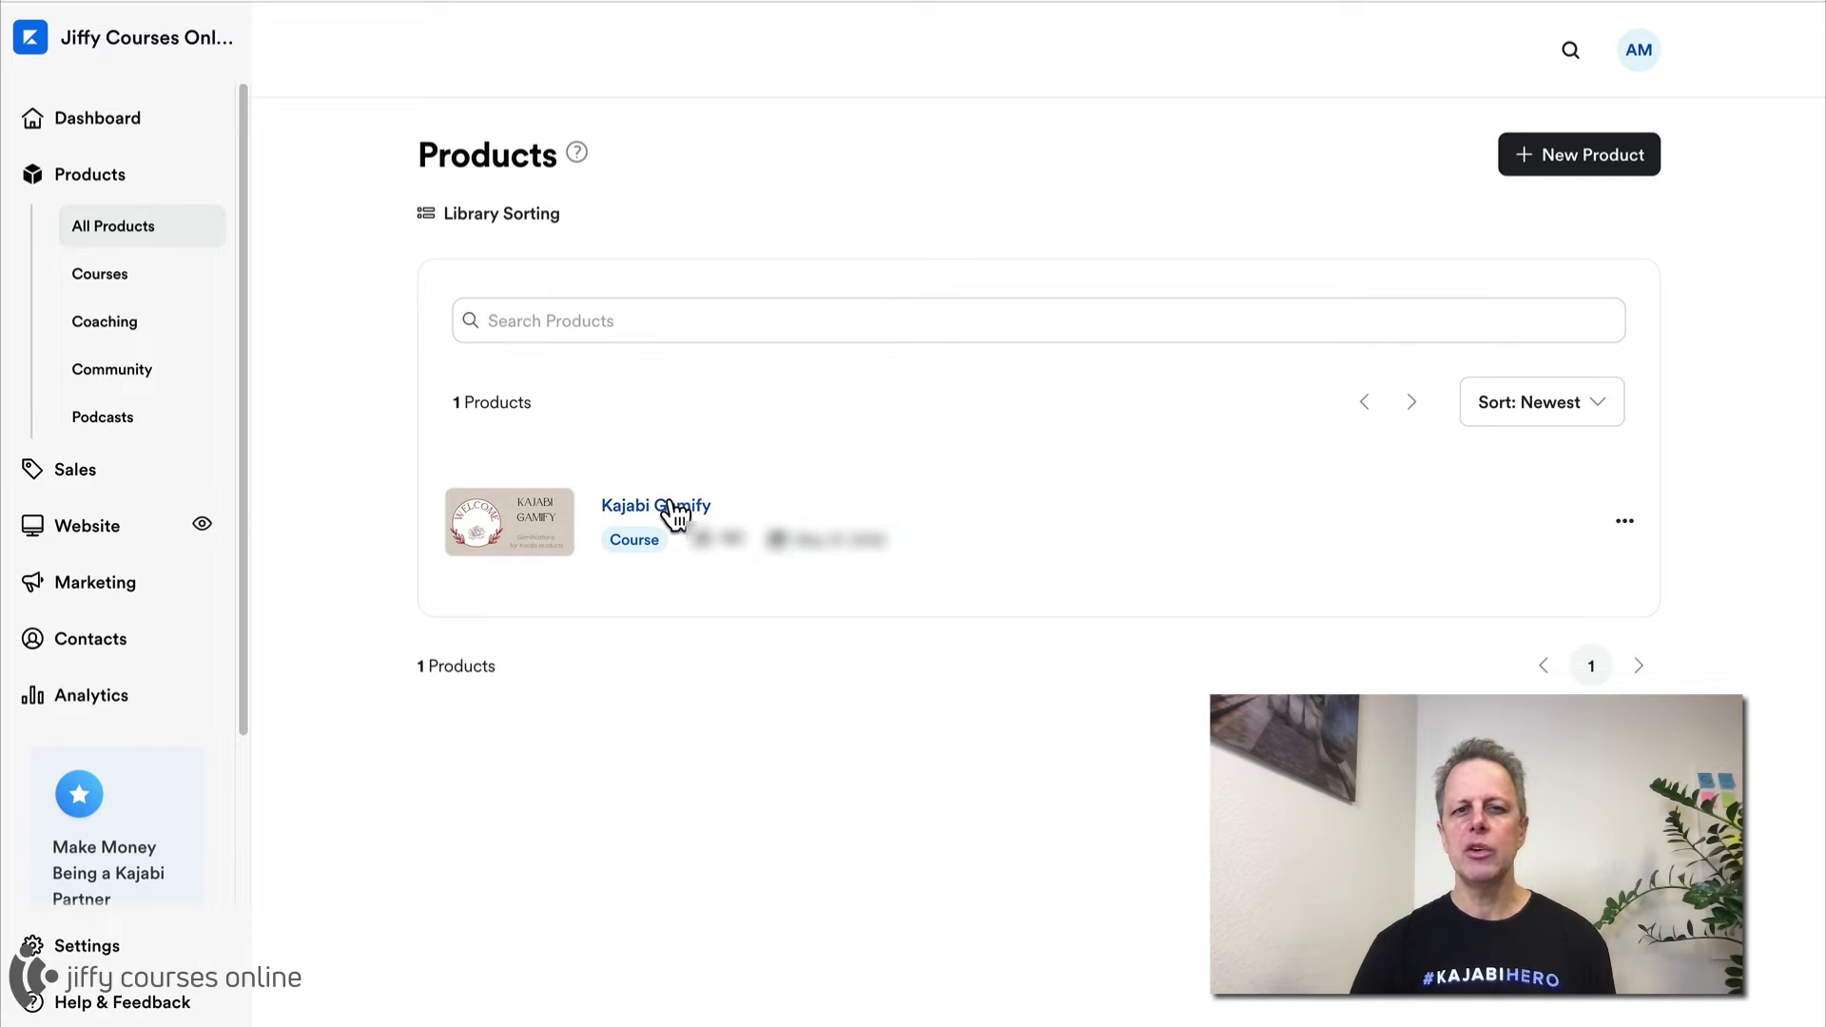
left_click(674, 509)
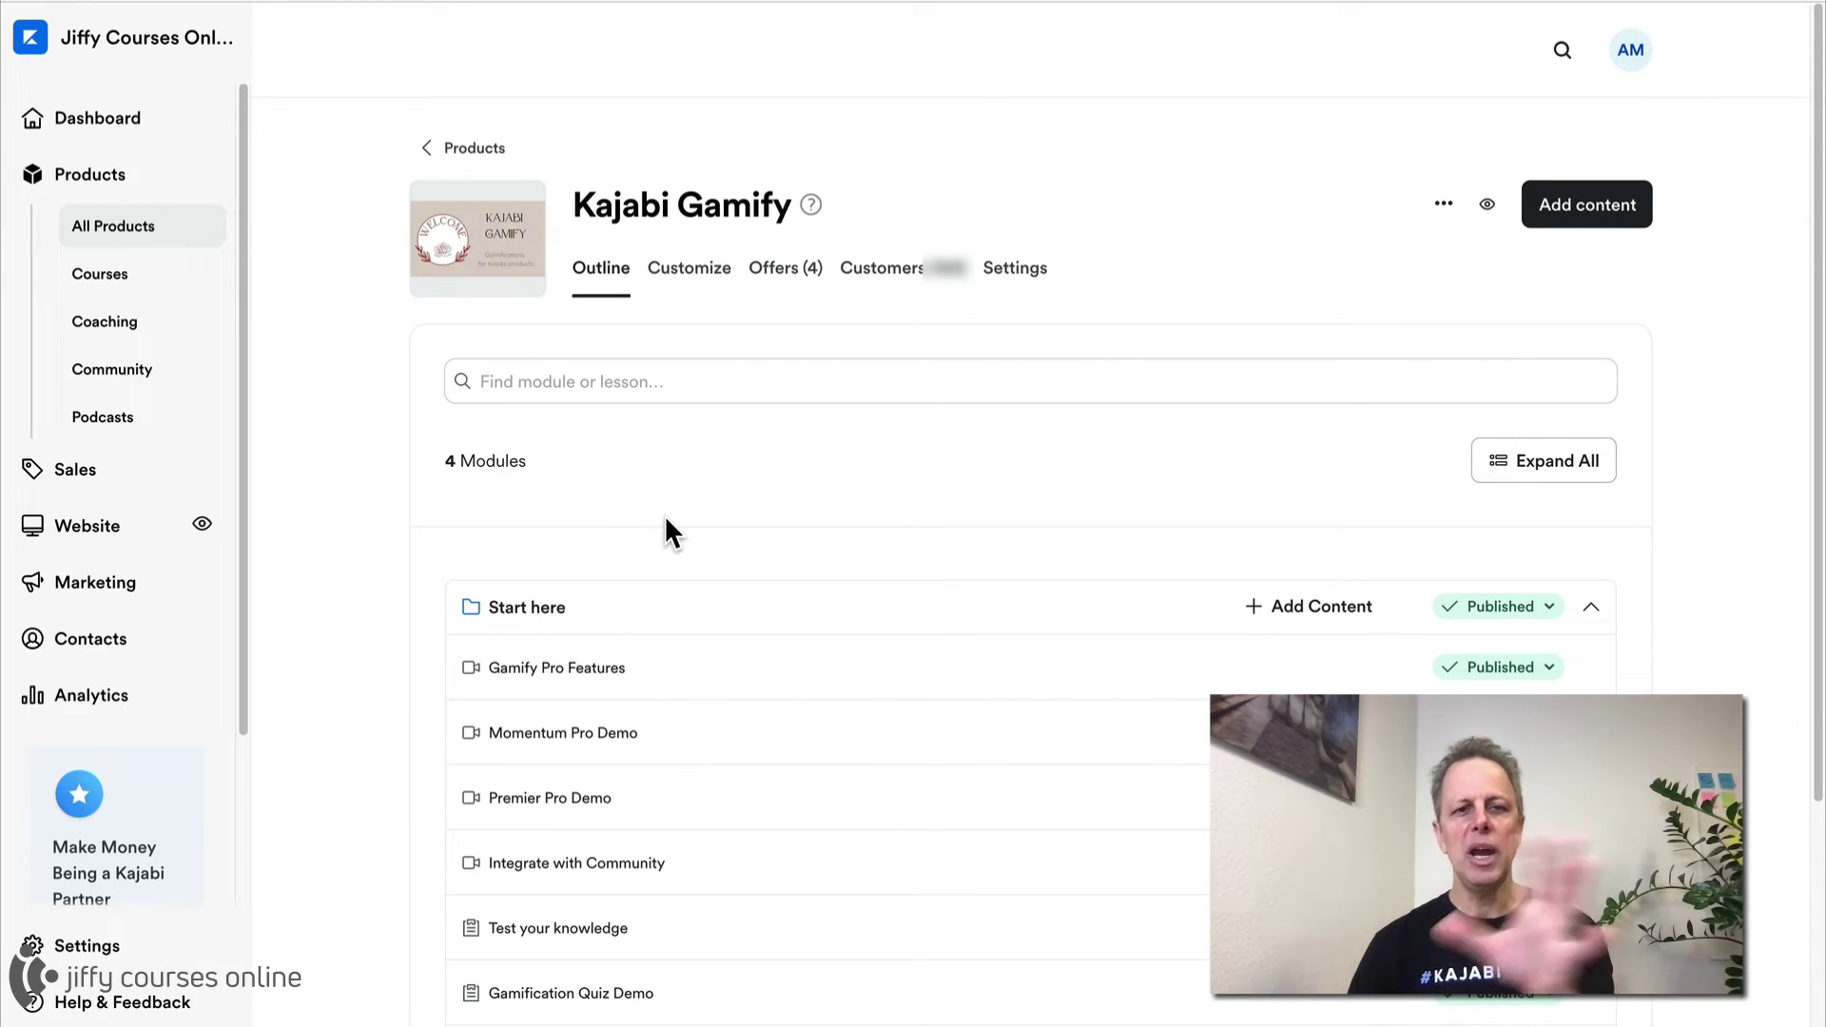
left_click(569, 669)
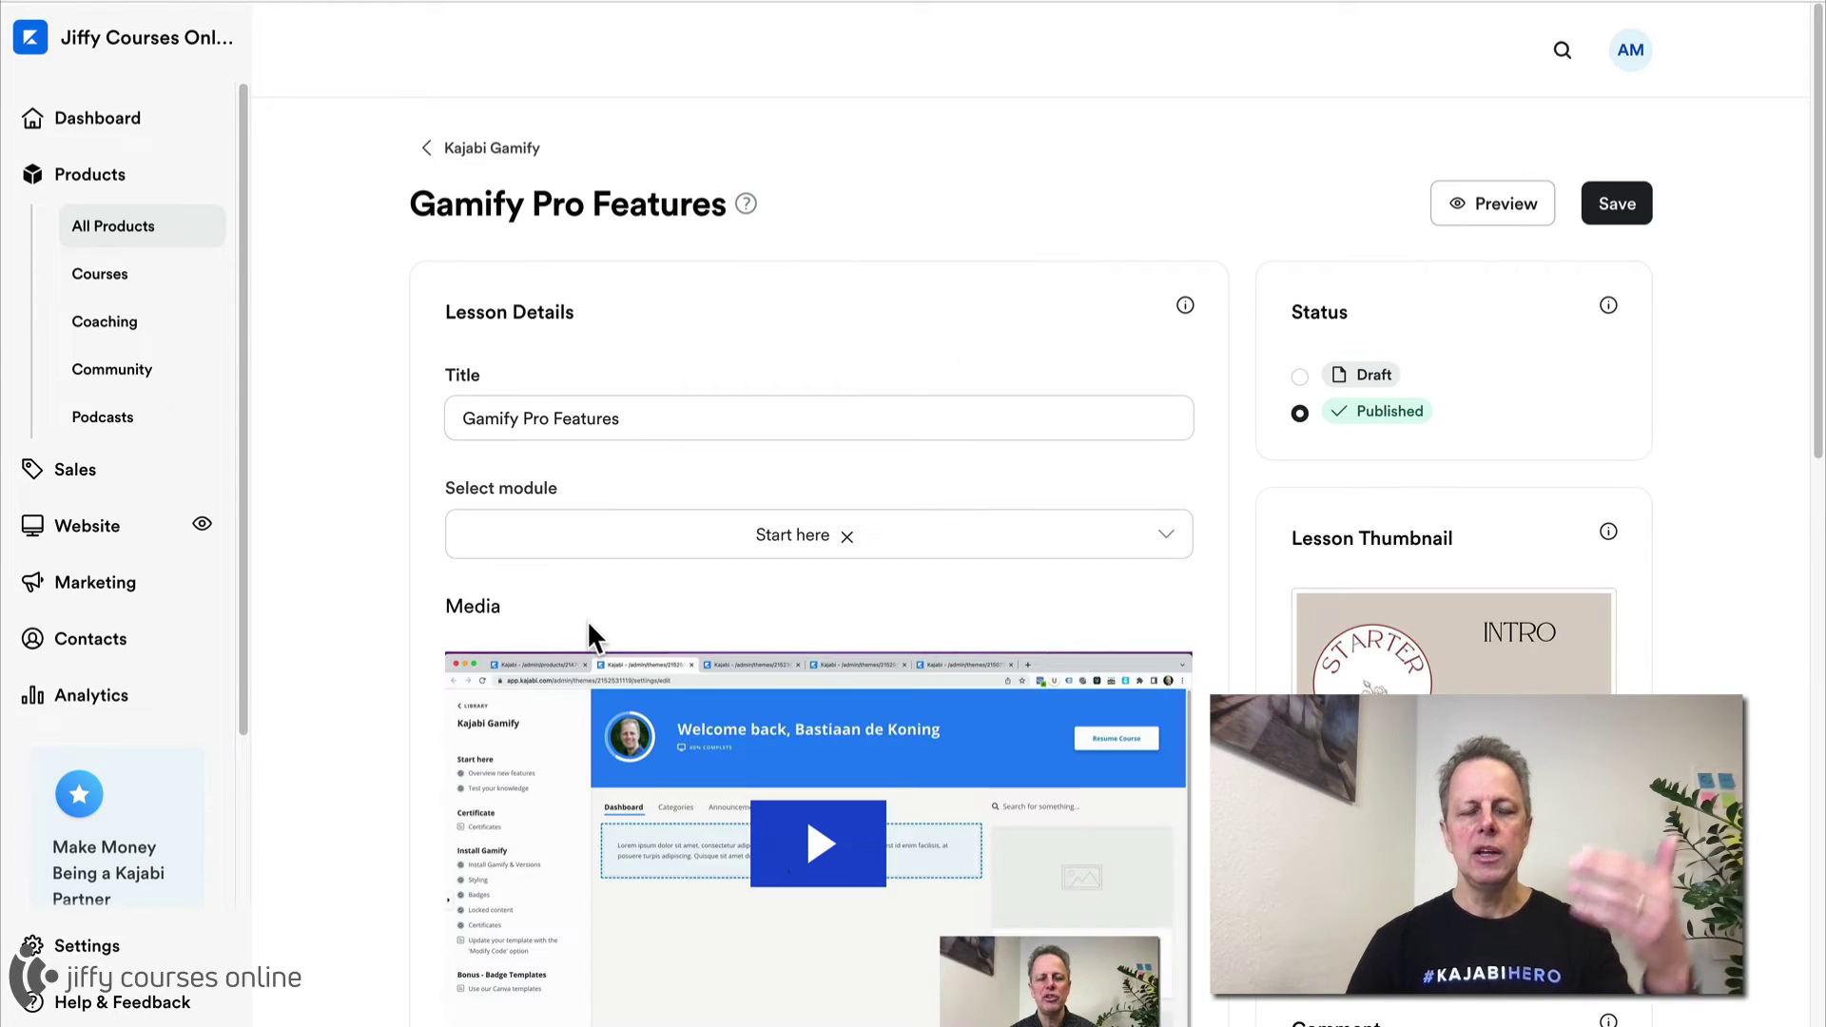
scroll(589, 613, "down", 12)
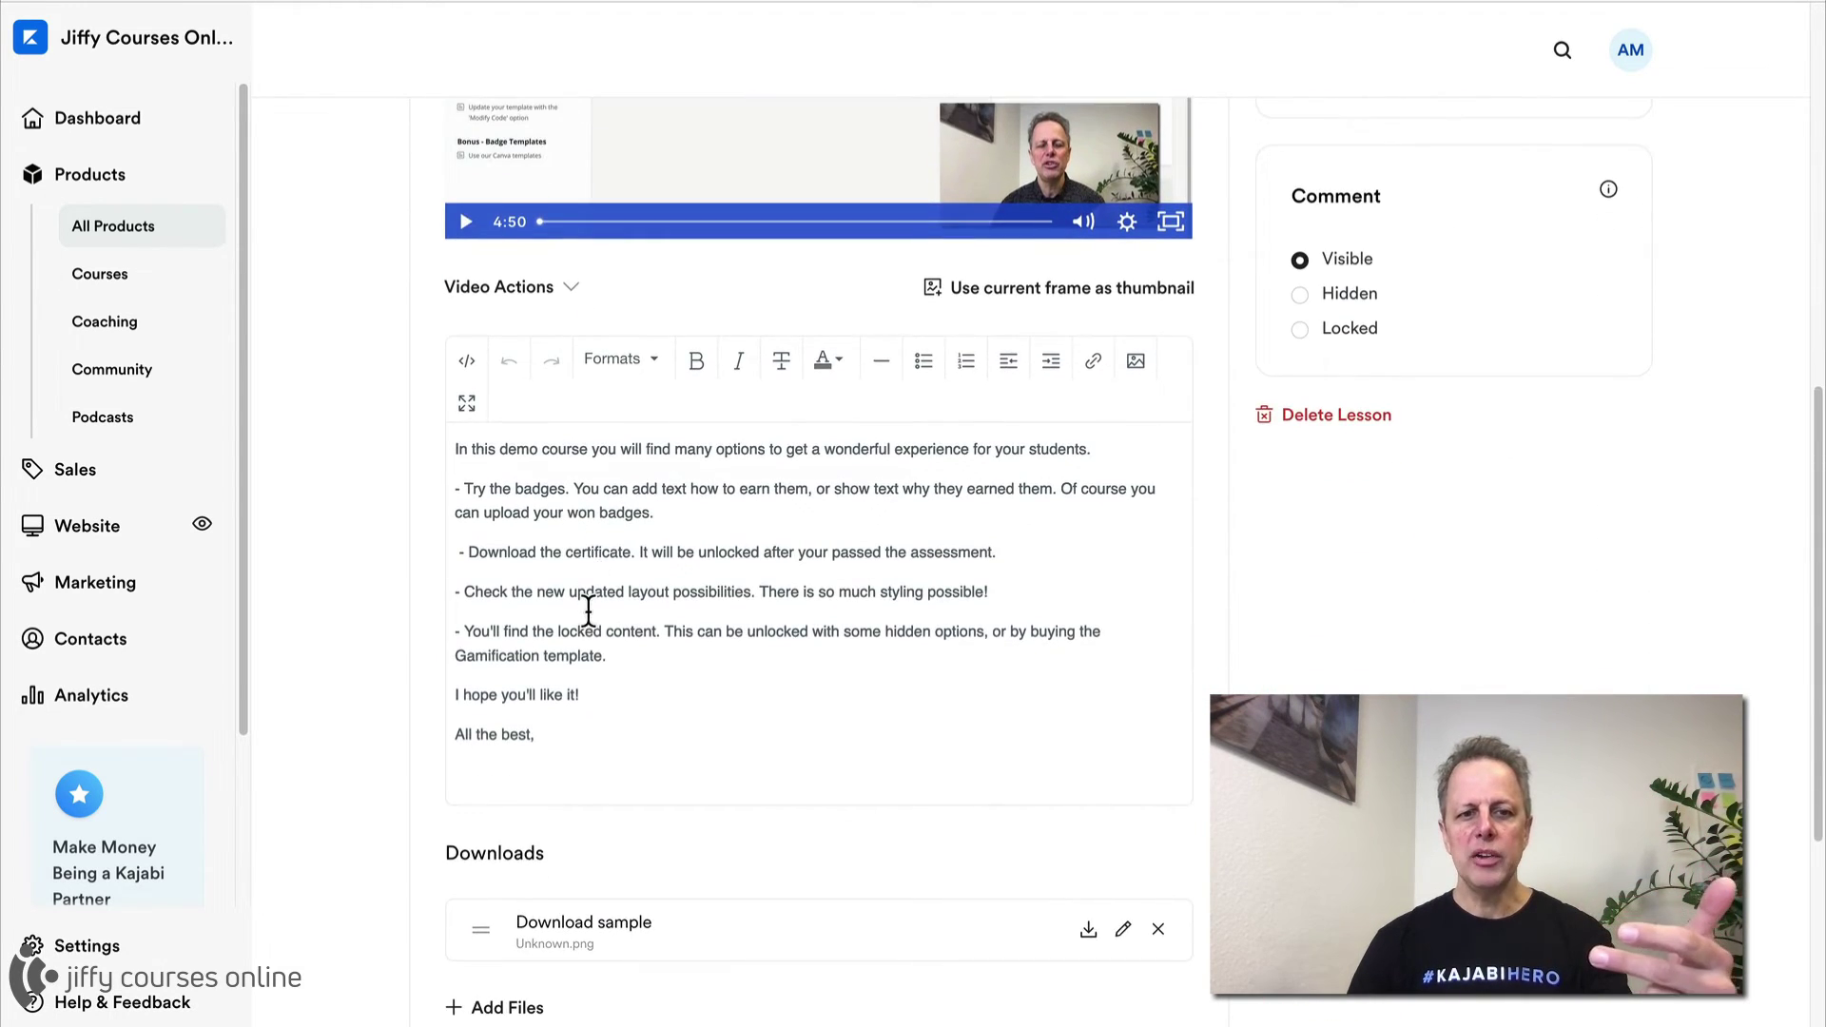
scroll(587, 612, "down", 2)
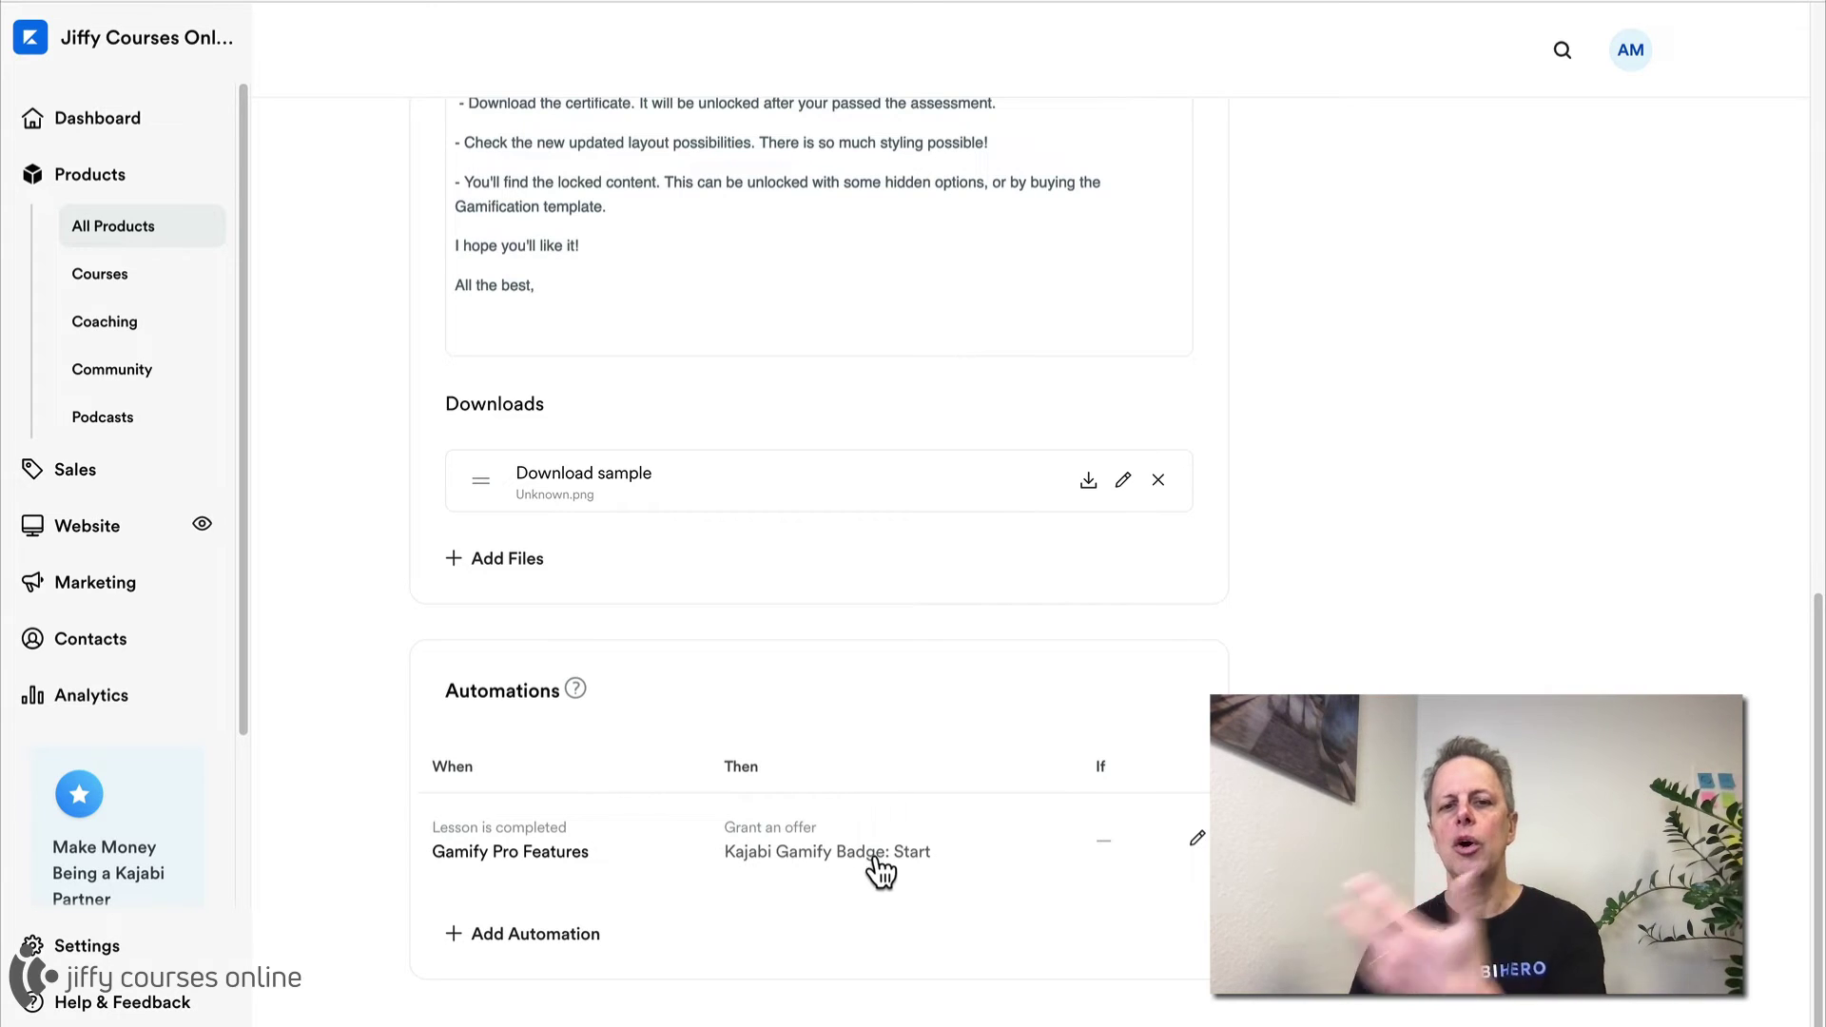
Step: Add a lesson-completion automation that grants the "Bagde My Course Starter" offer without sending the offer grant email, and save it
left_click(557, 934)
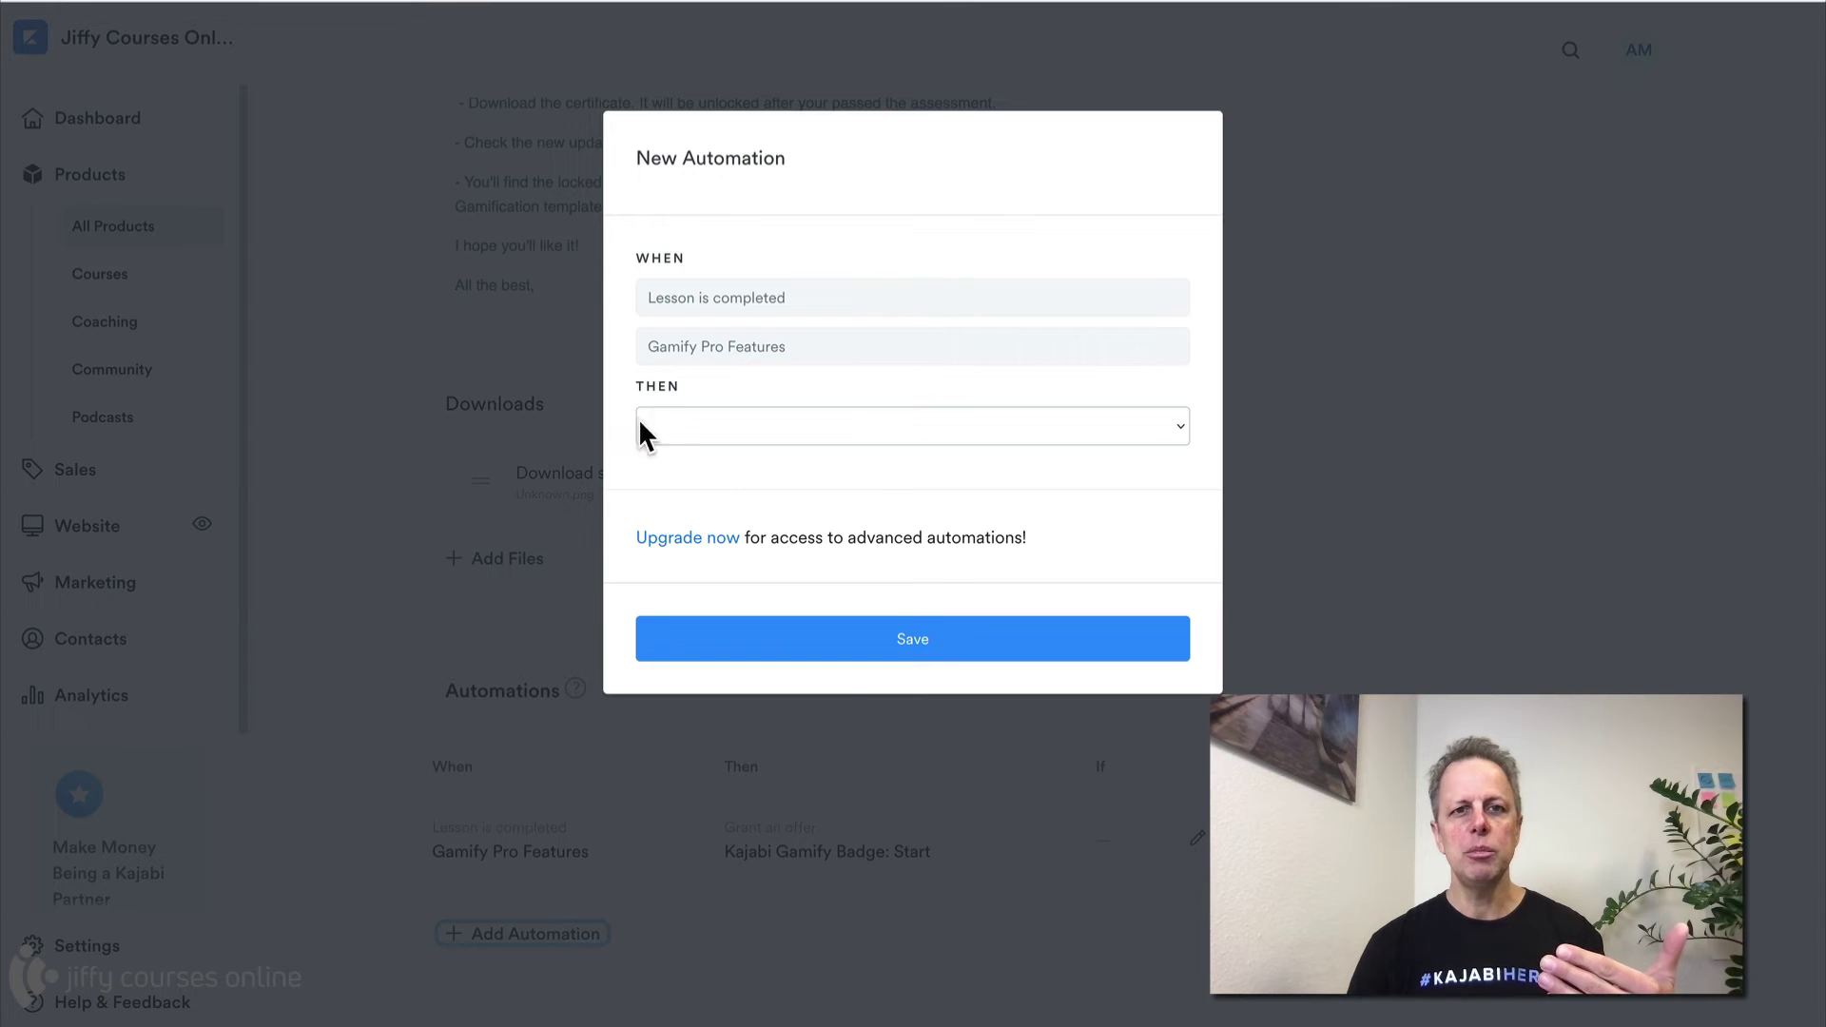
left_click(780, 426)
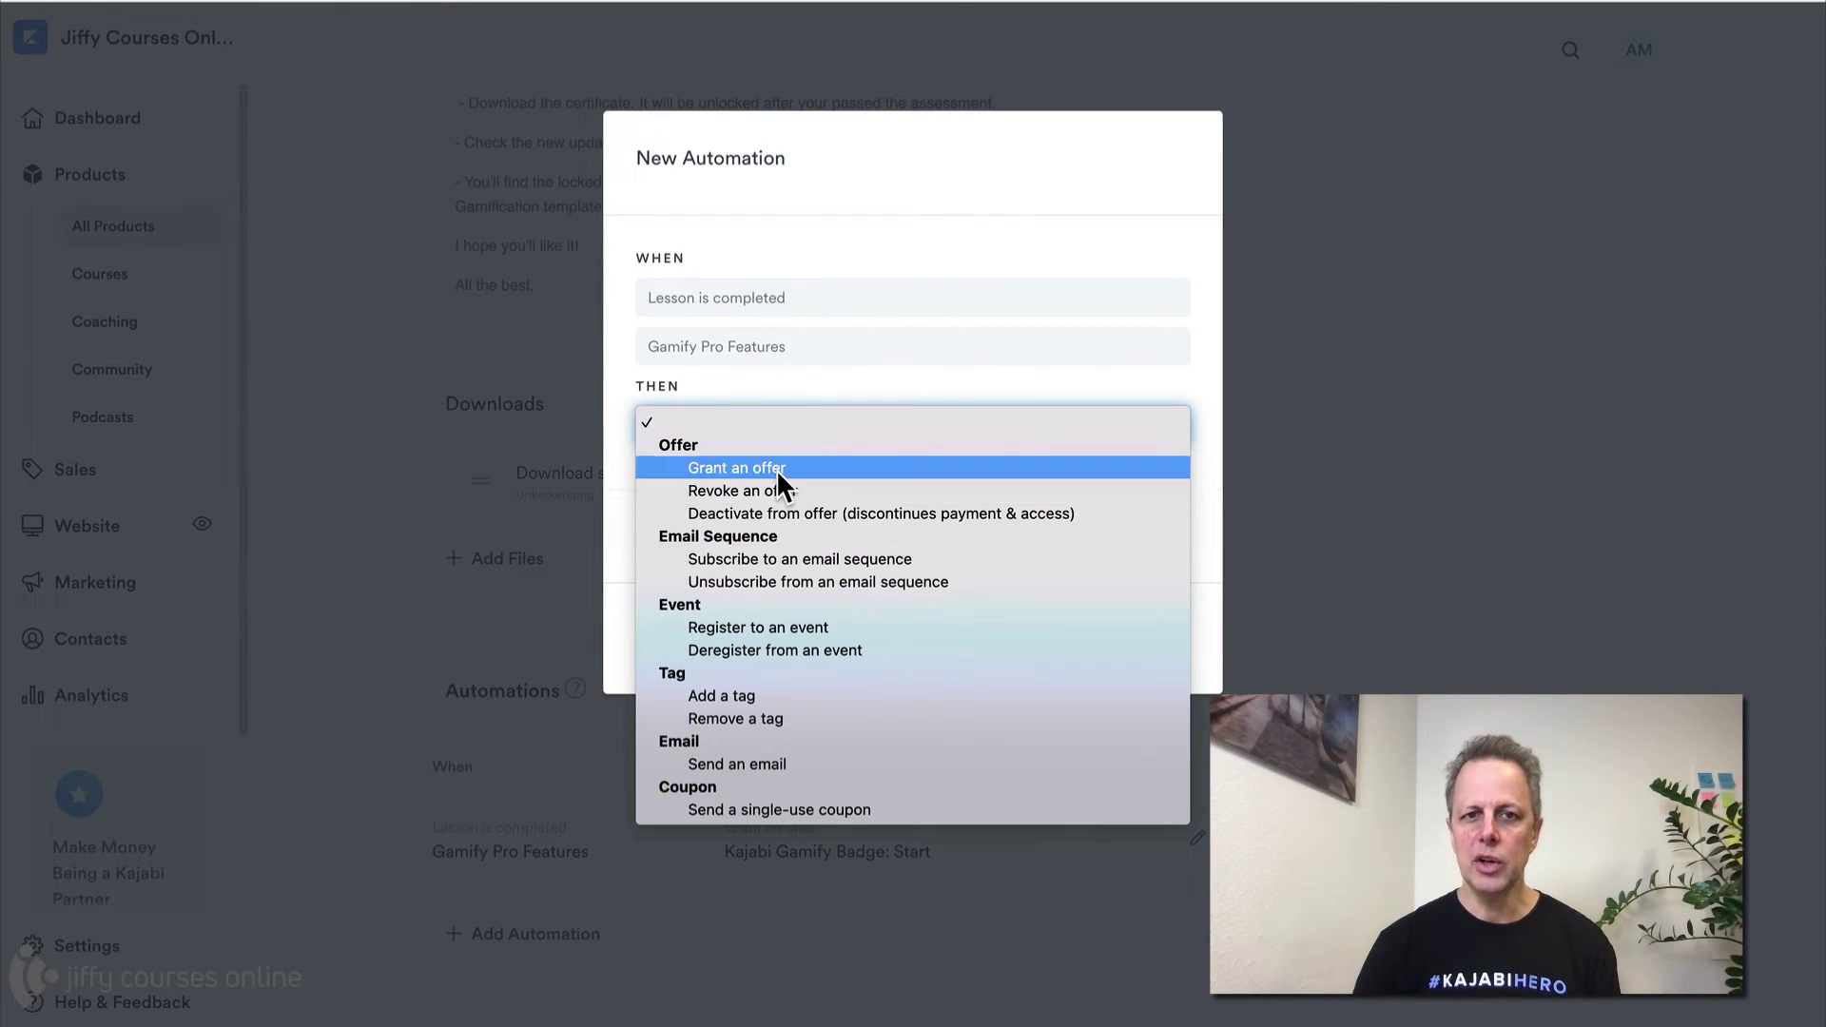
left_click(776, 468)
left_click(777, 477)
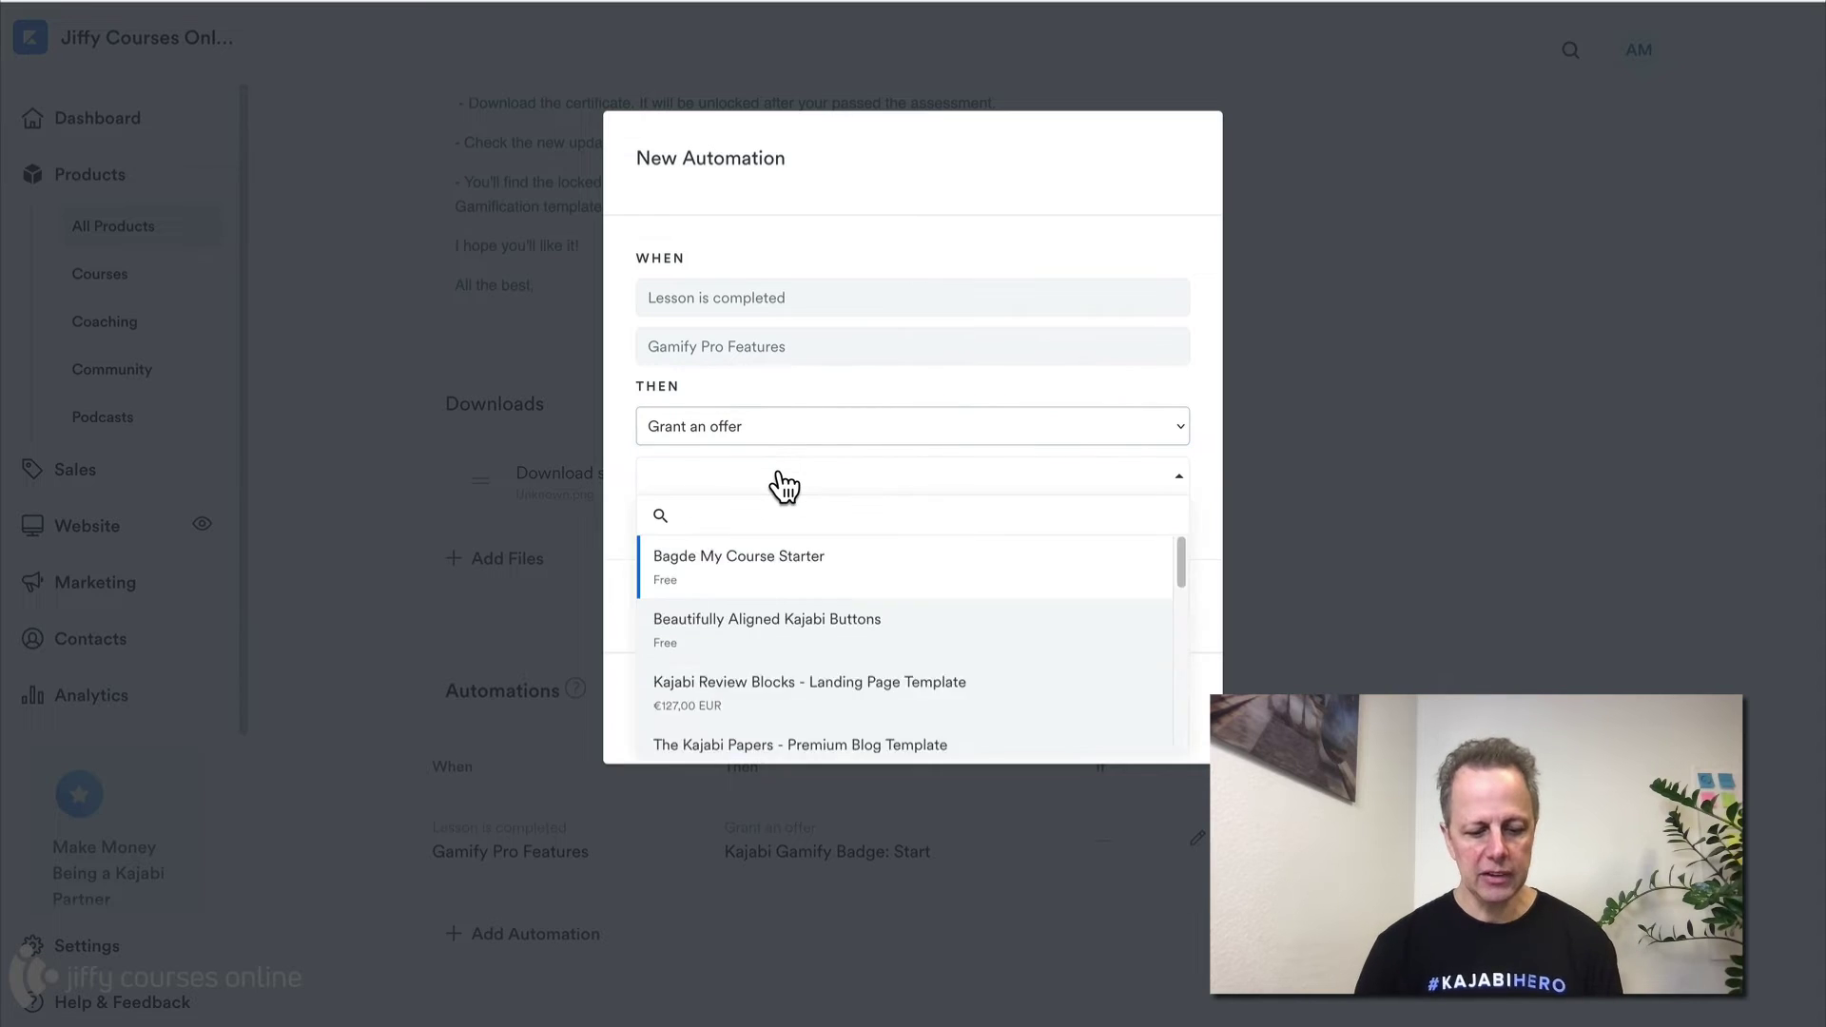
type("my cou")
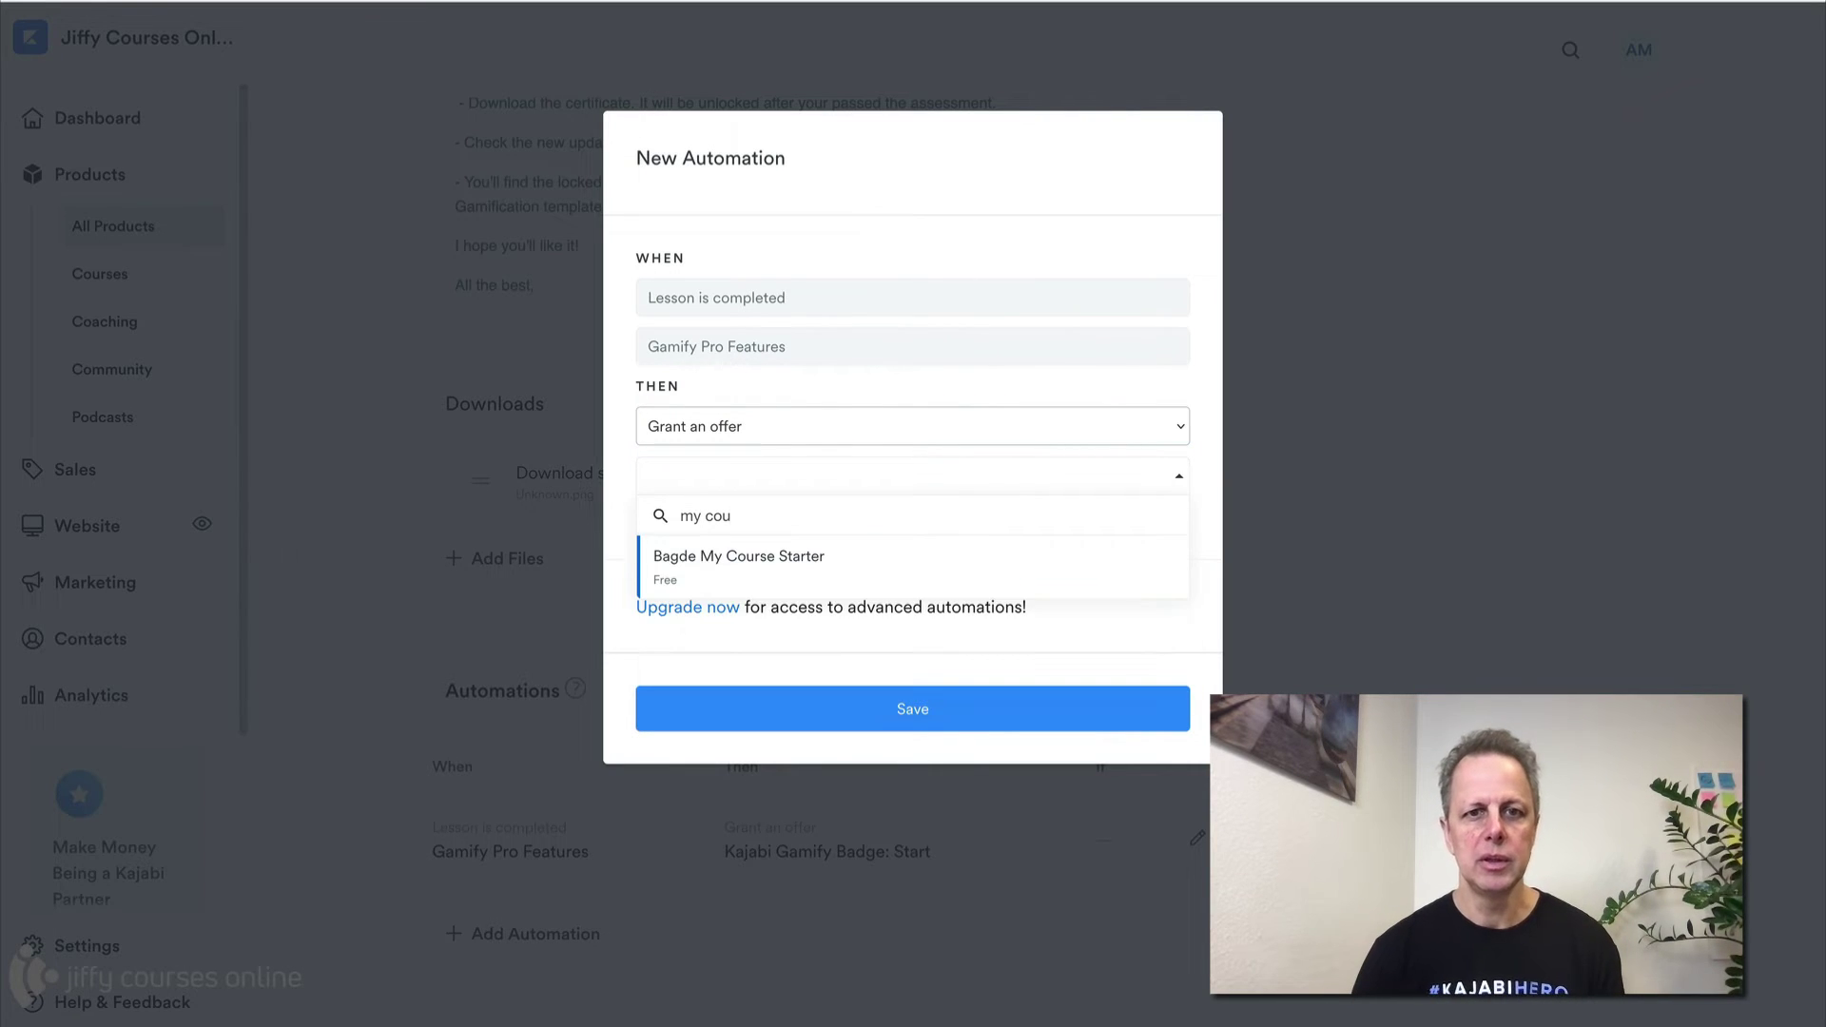
left_click(815, 564)
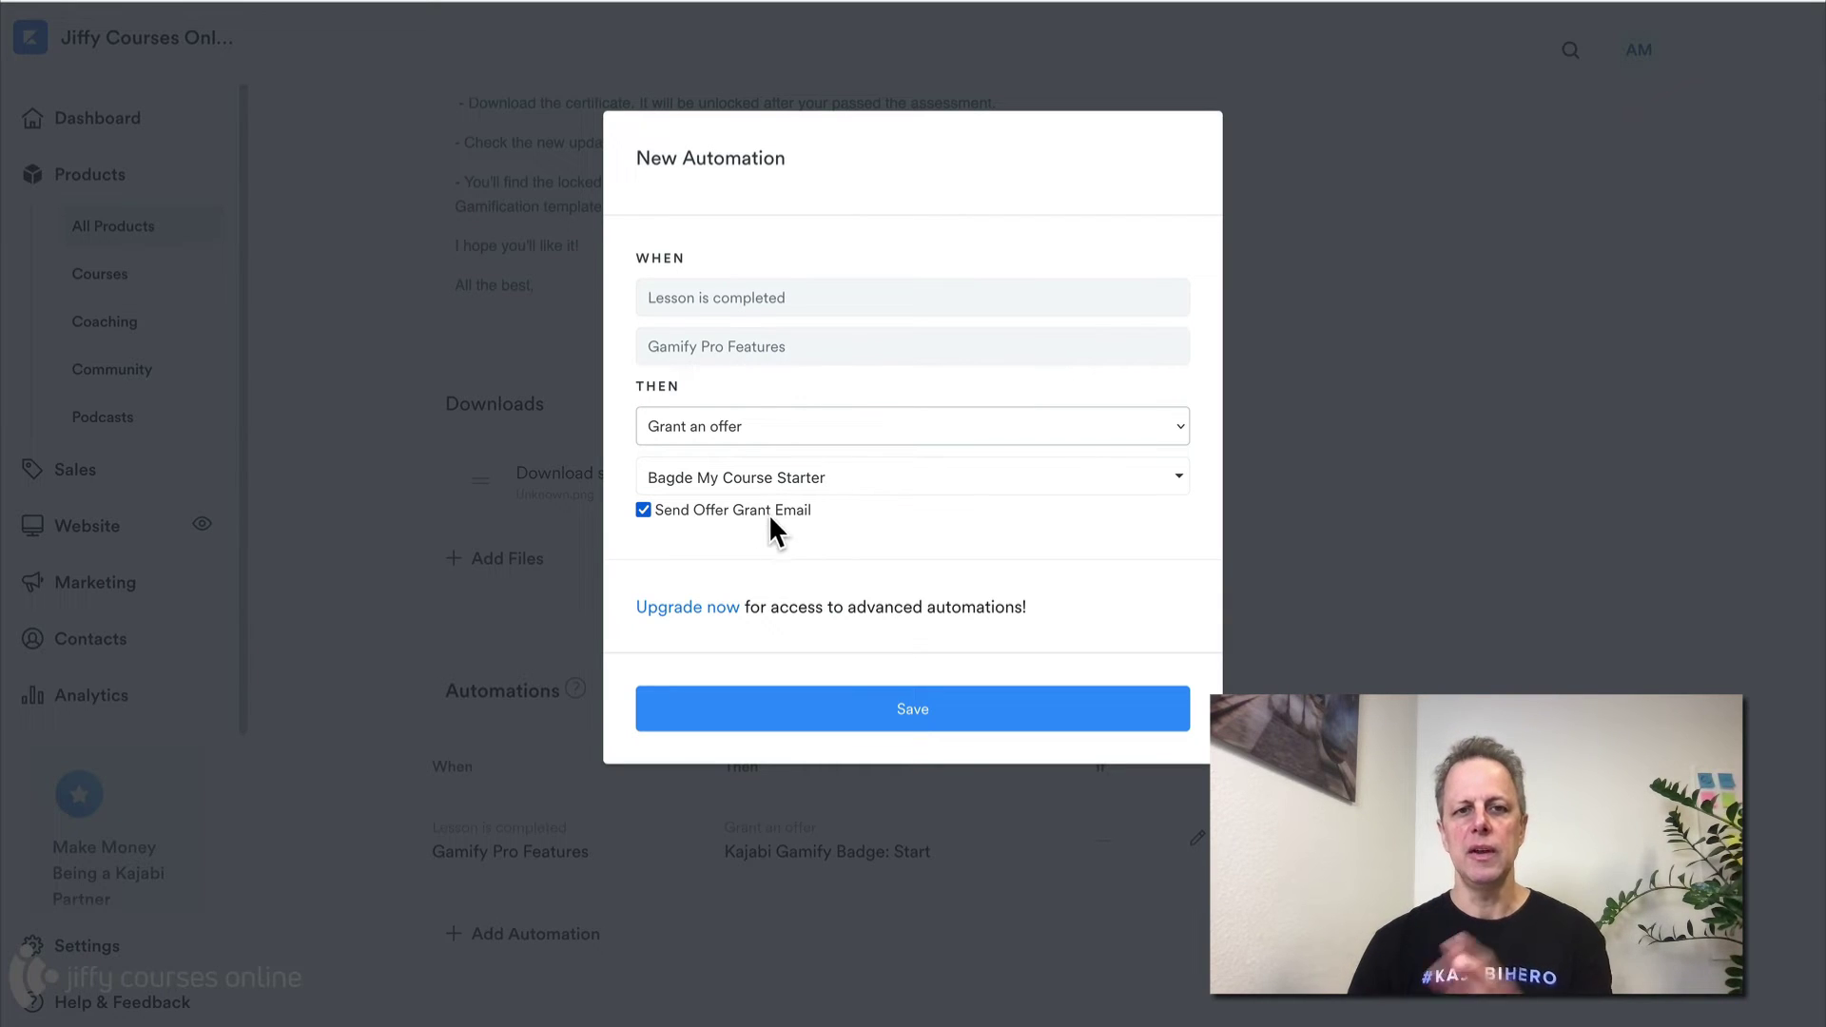
left_click(644, 511)
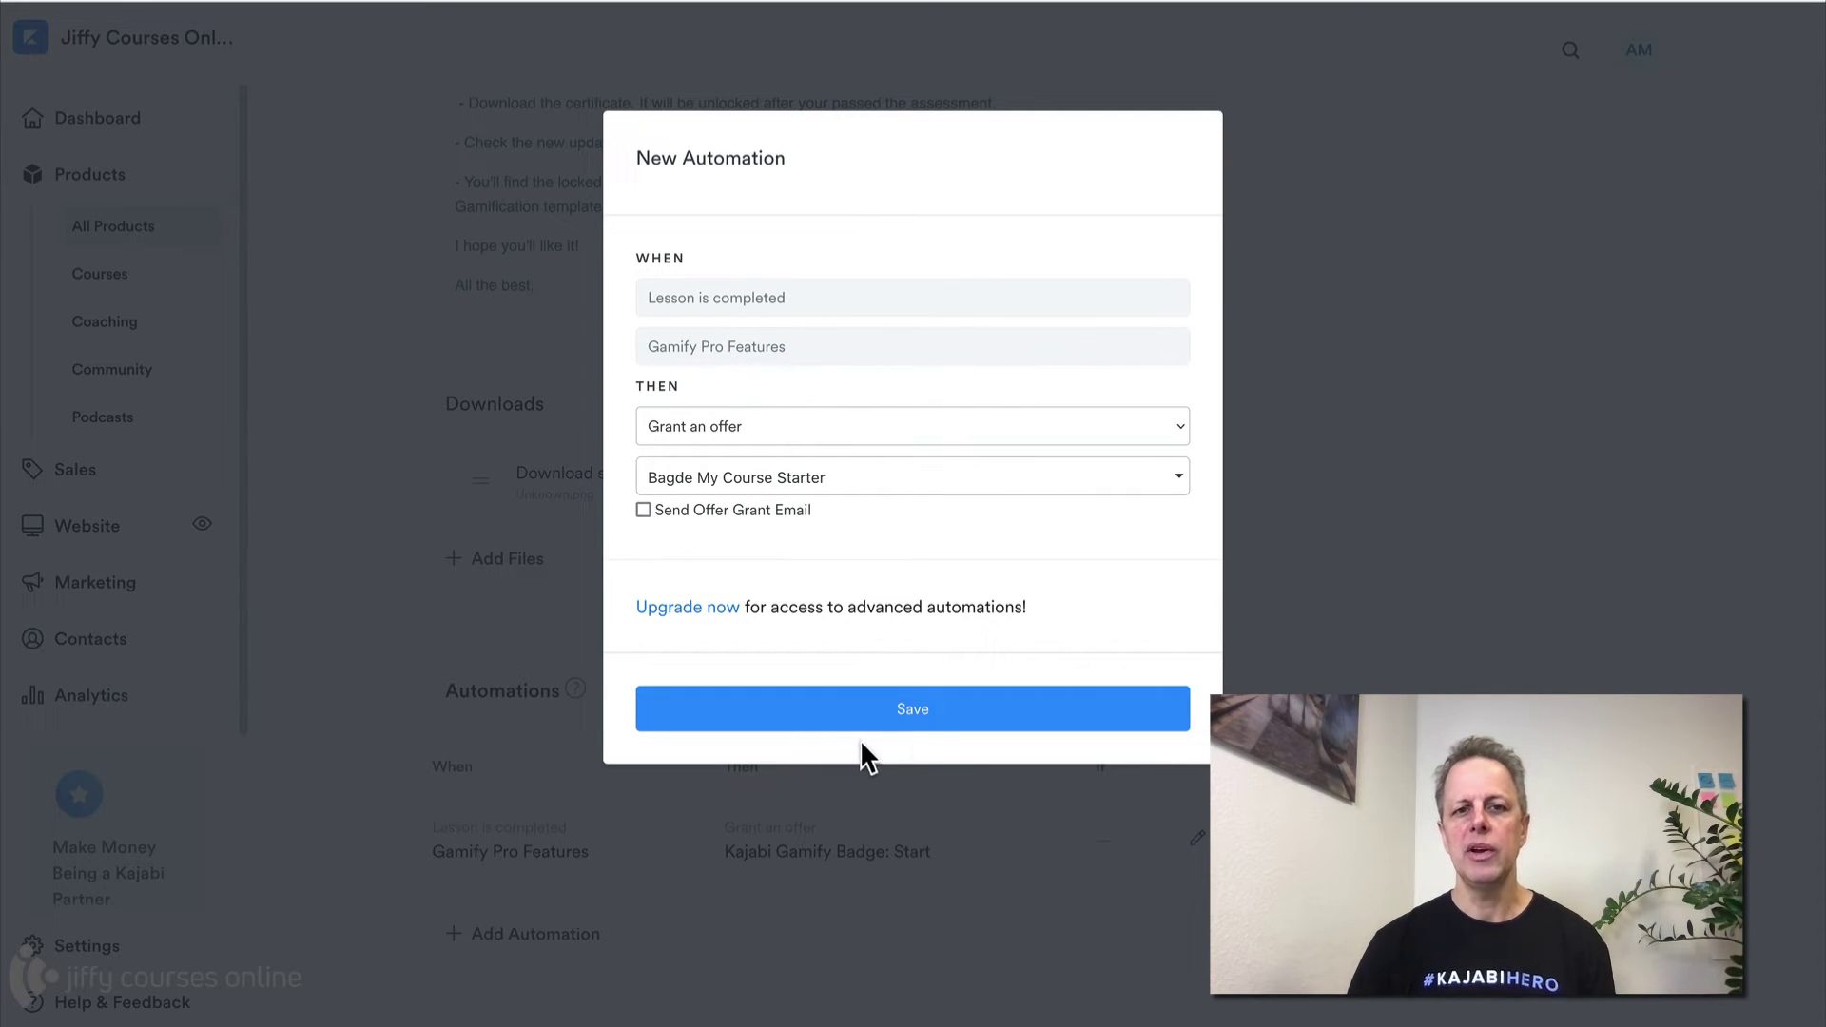
left_click(920, 706)
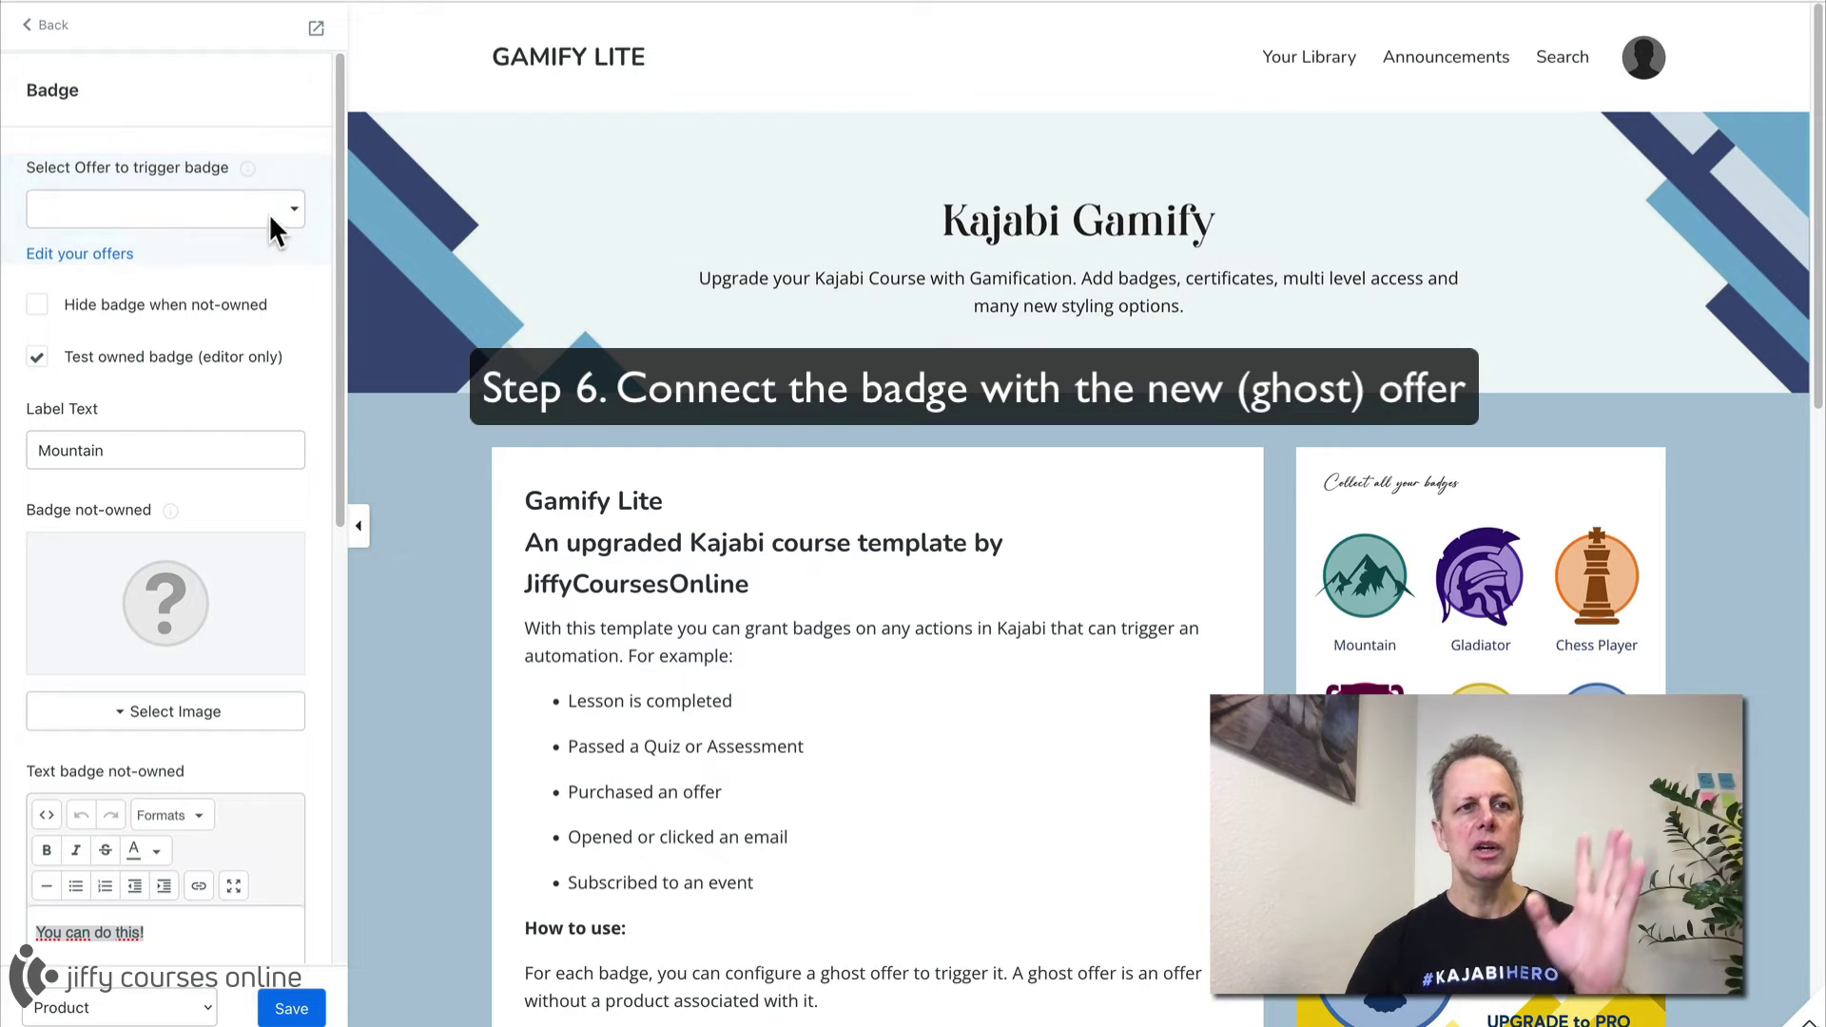
Step: In the template editor, set "Bagde My Course Starter" as the Mountain badge's trigger offer and save the template
left_click(161, 217)
type("m")
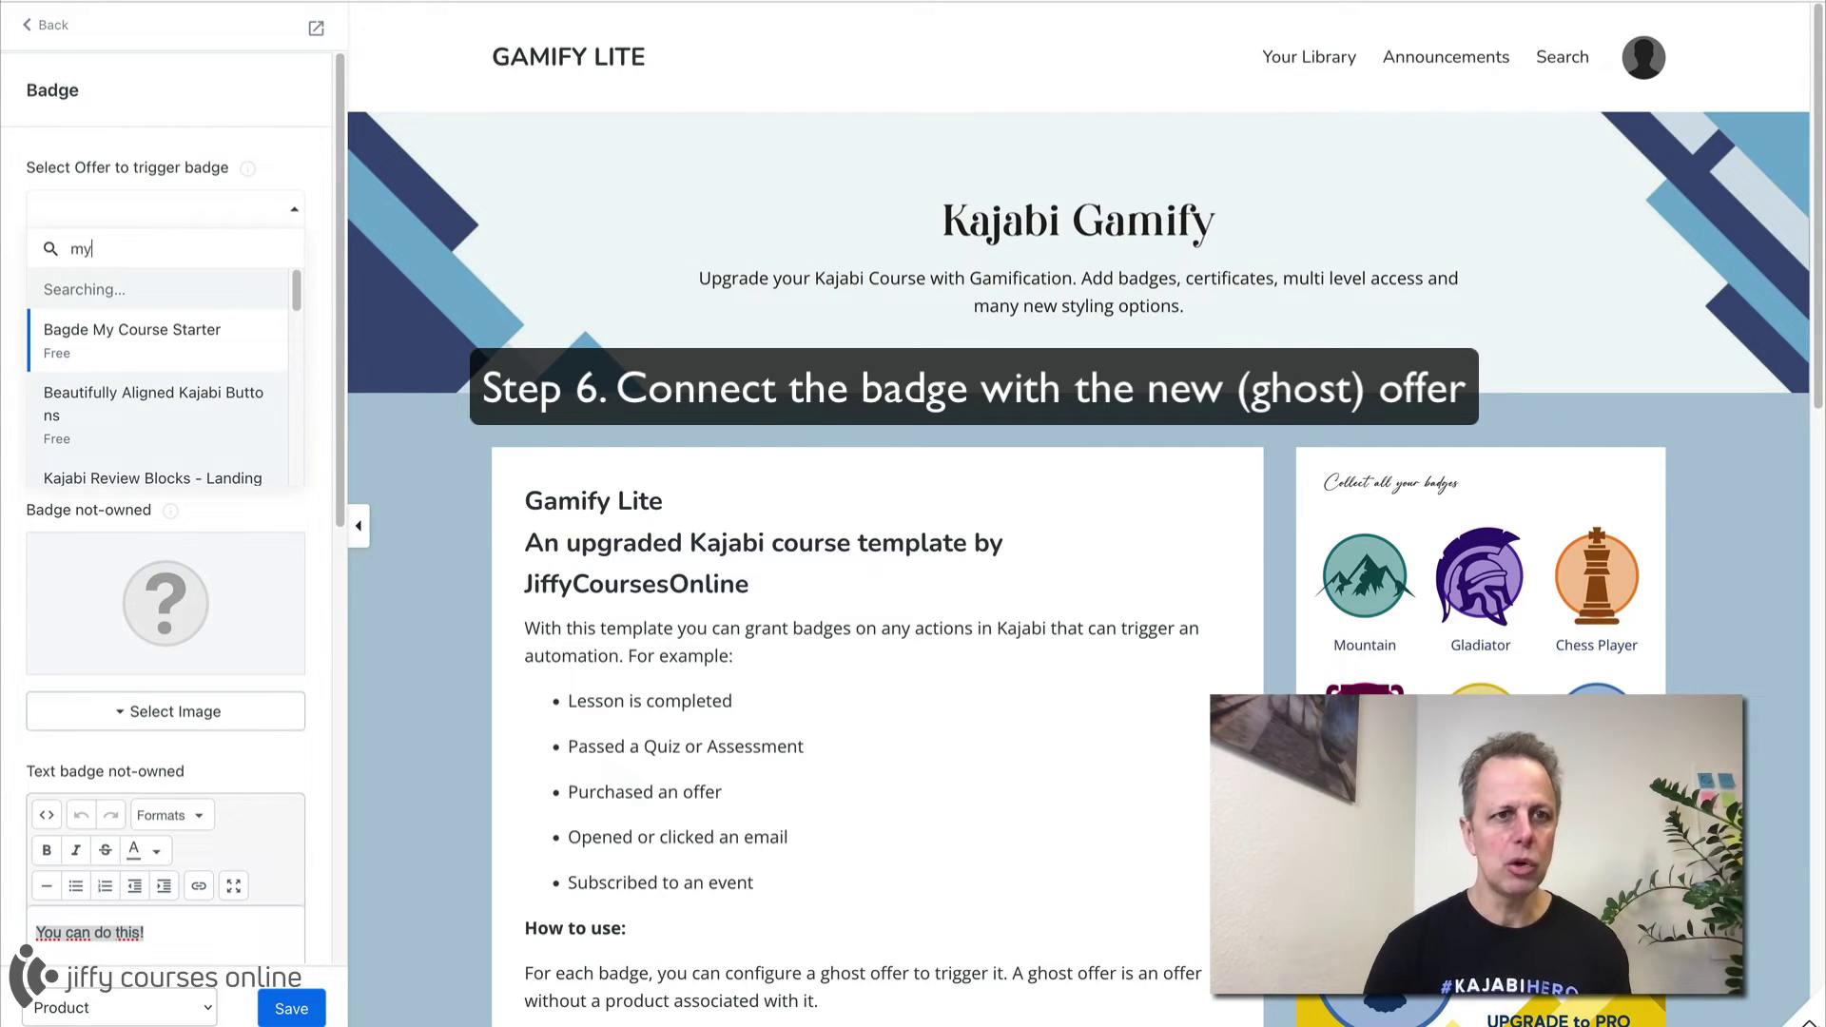
type("y")
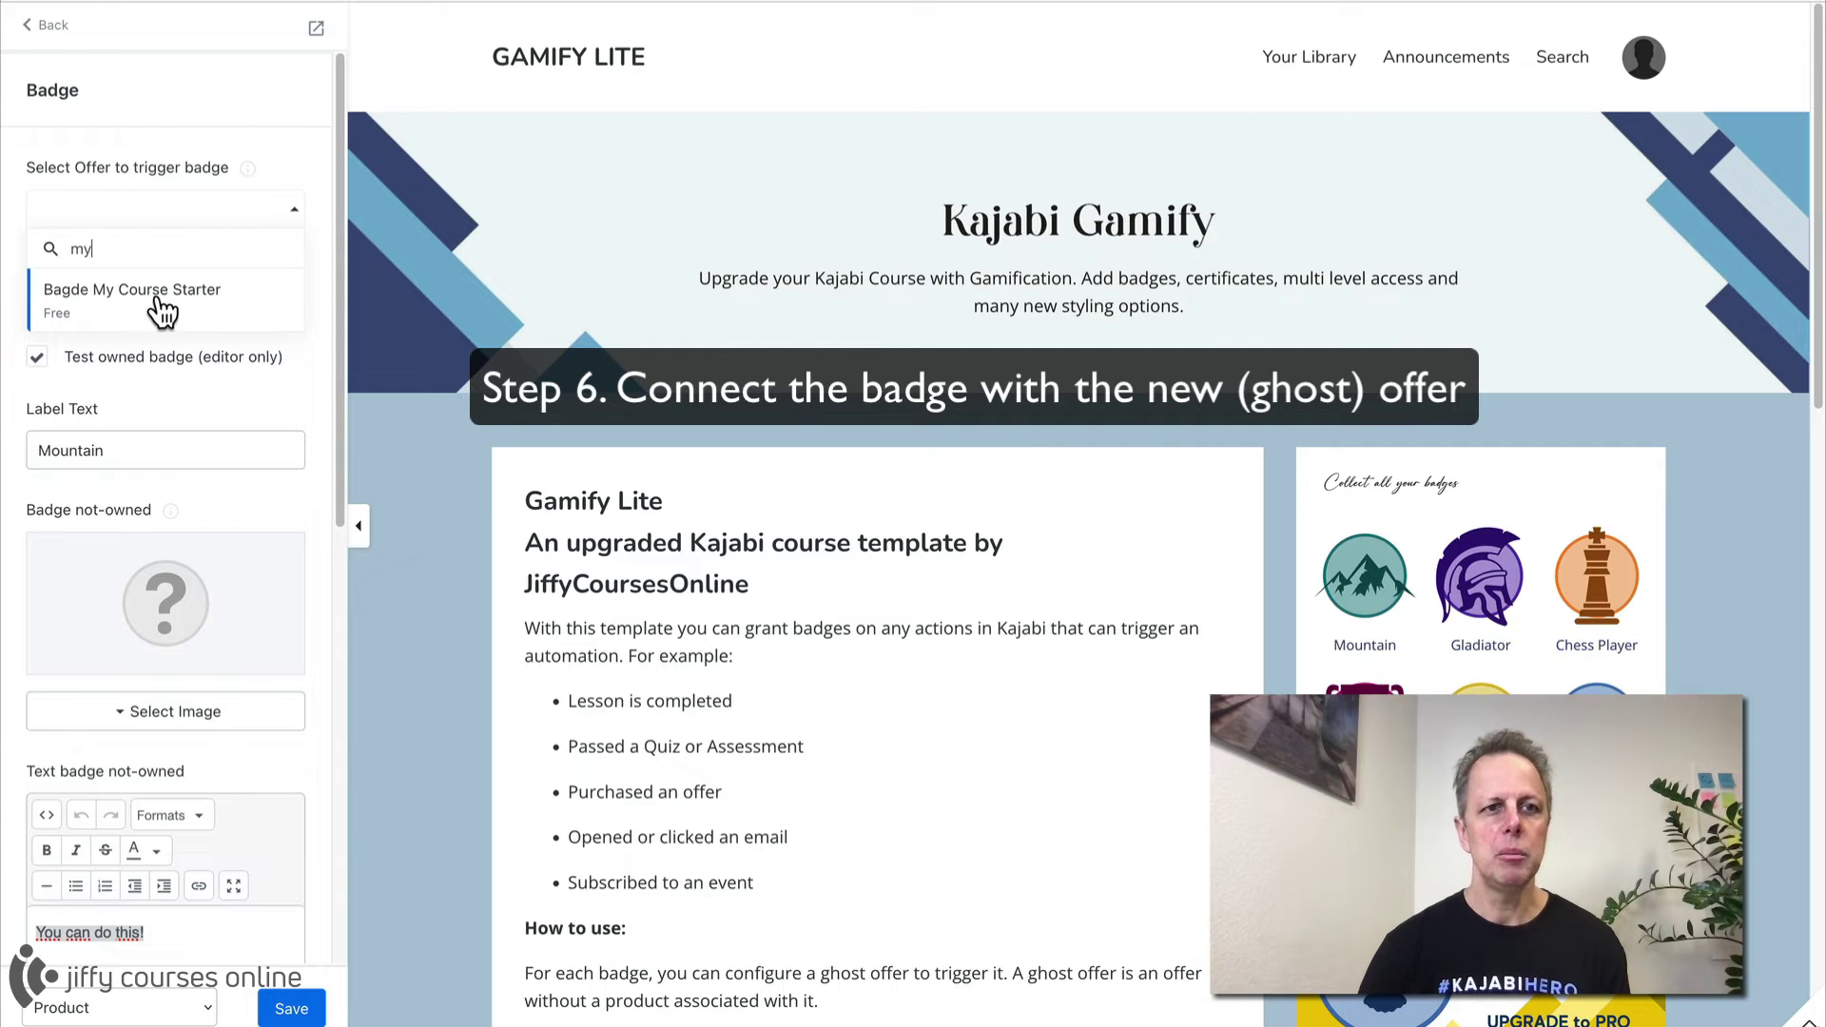
left_click(212, 304)
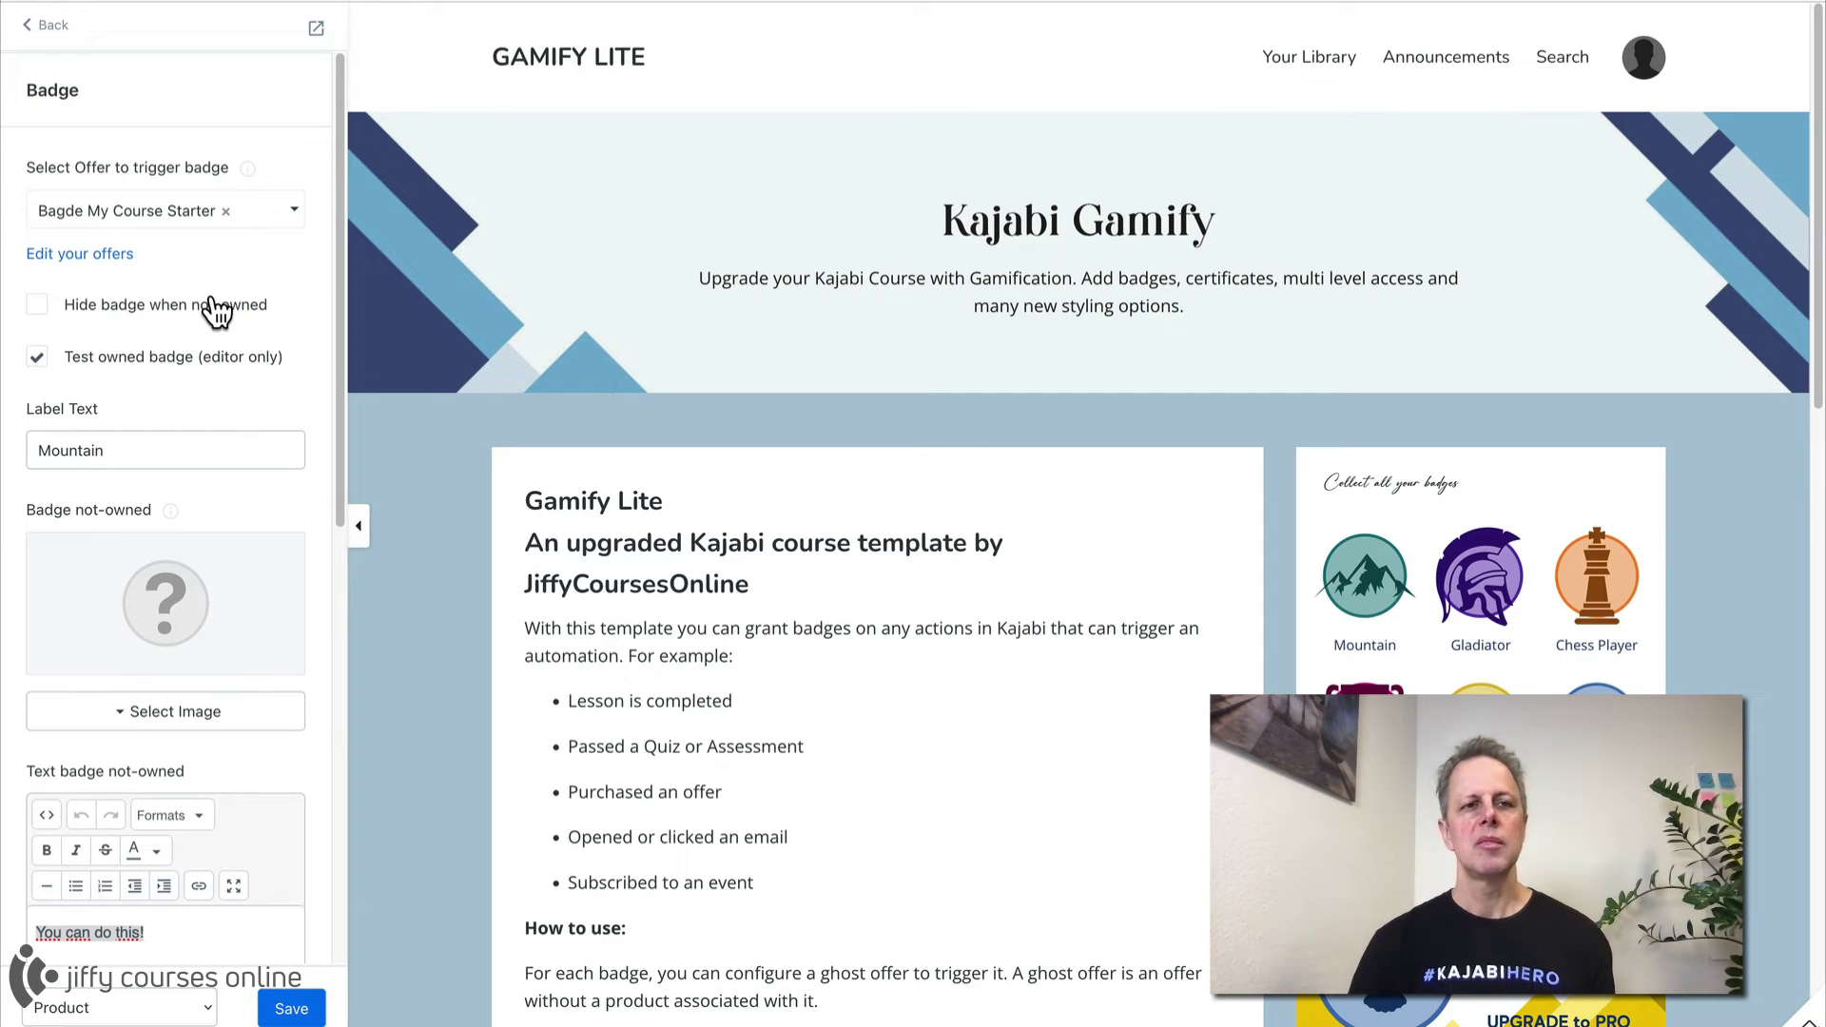
left_click(296, 1014)
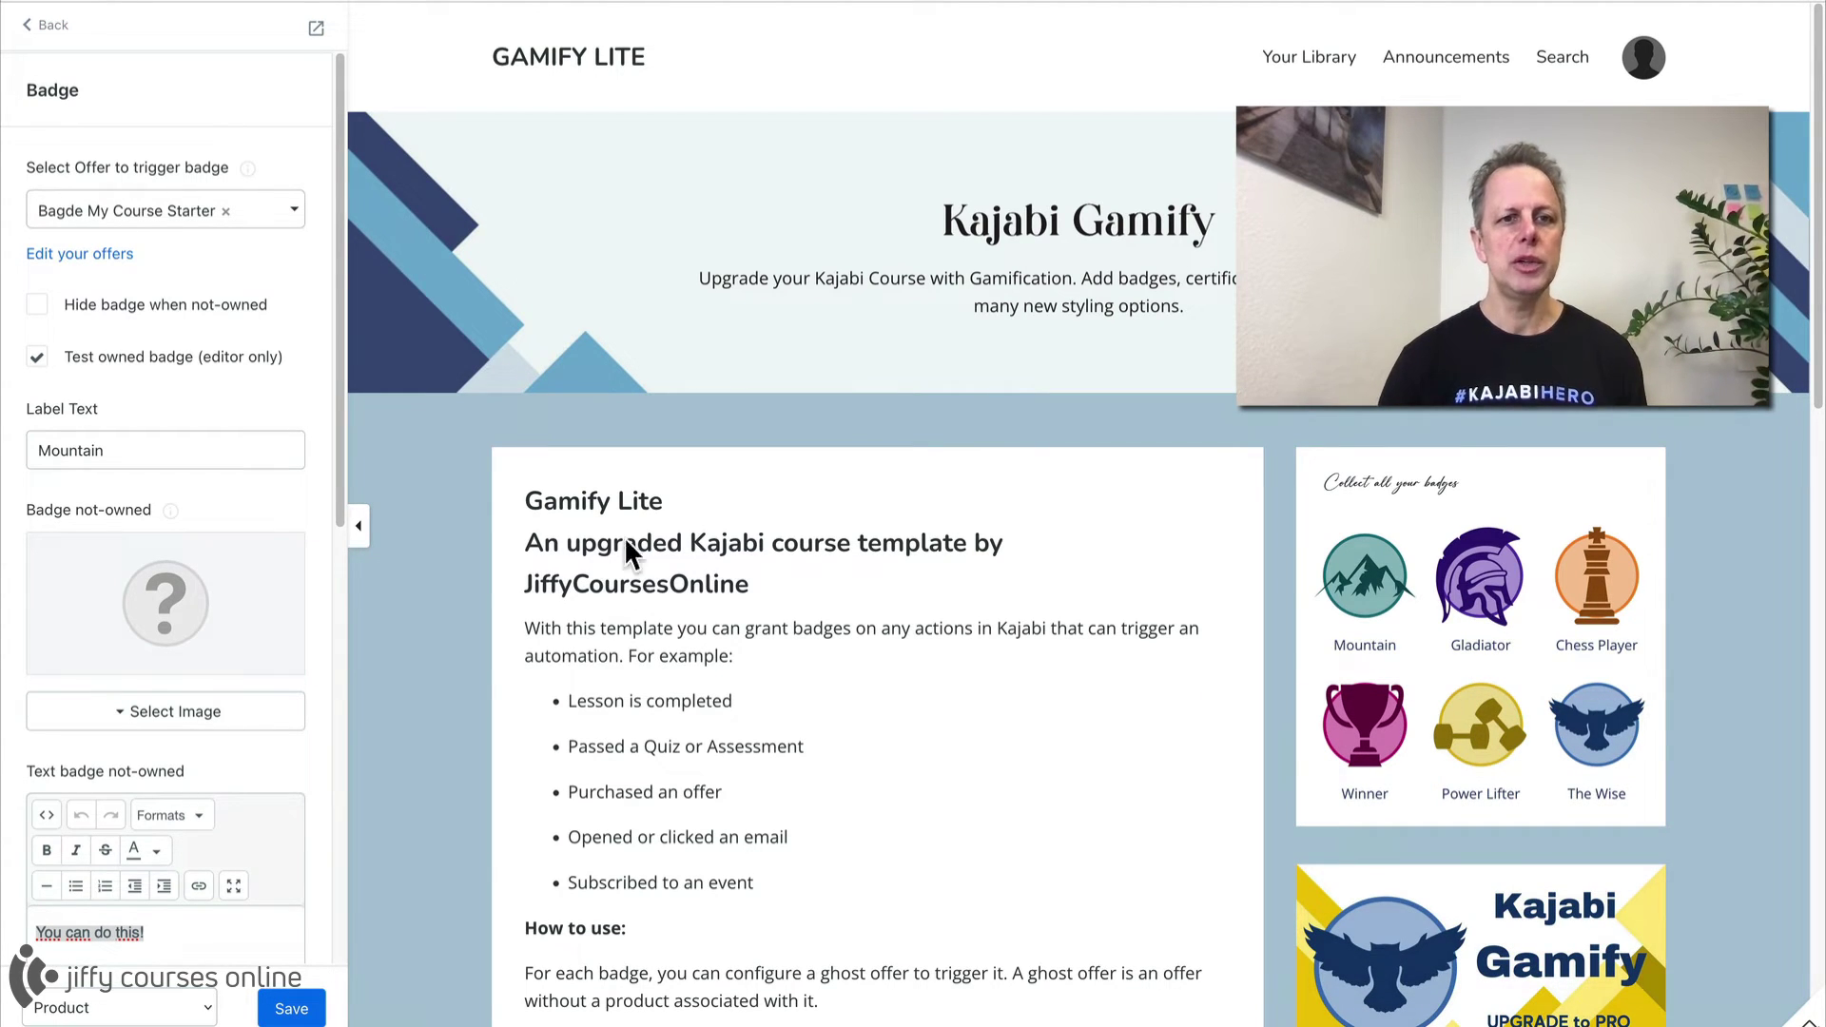
Step: Add another badge to the Gamify Badges section and look through its image and text settings
left_click(48, 27)
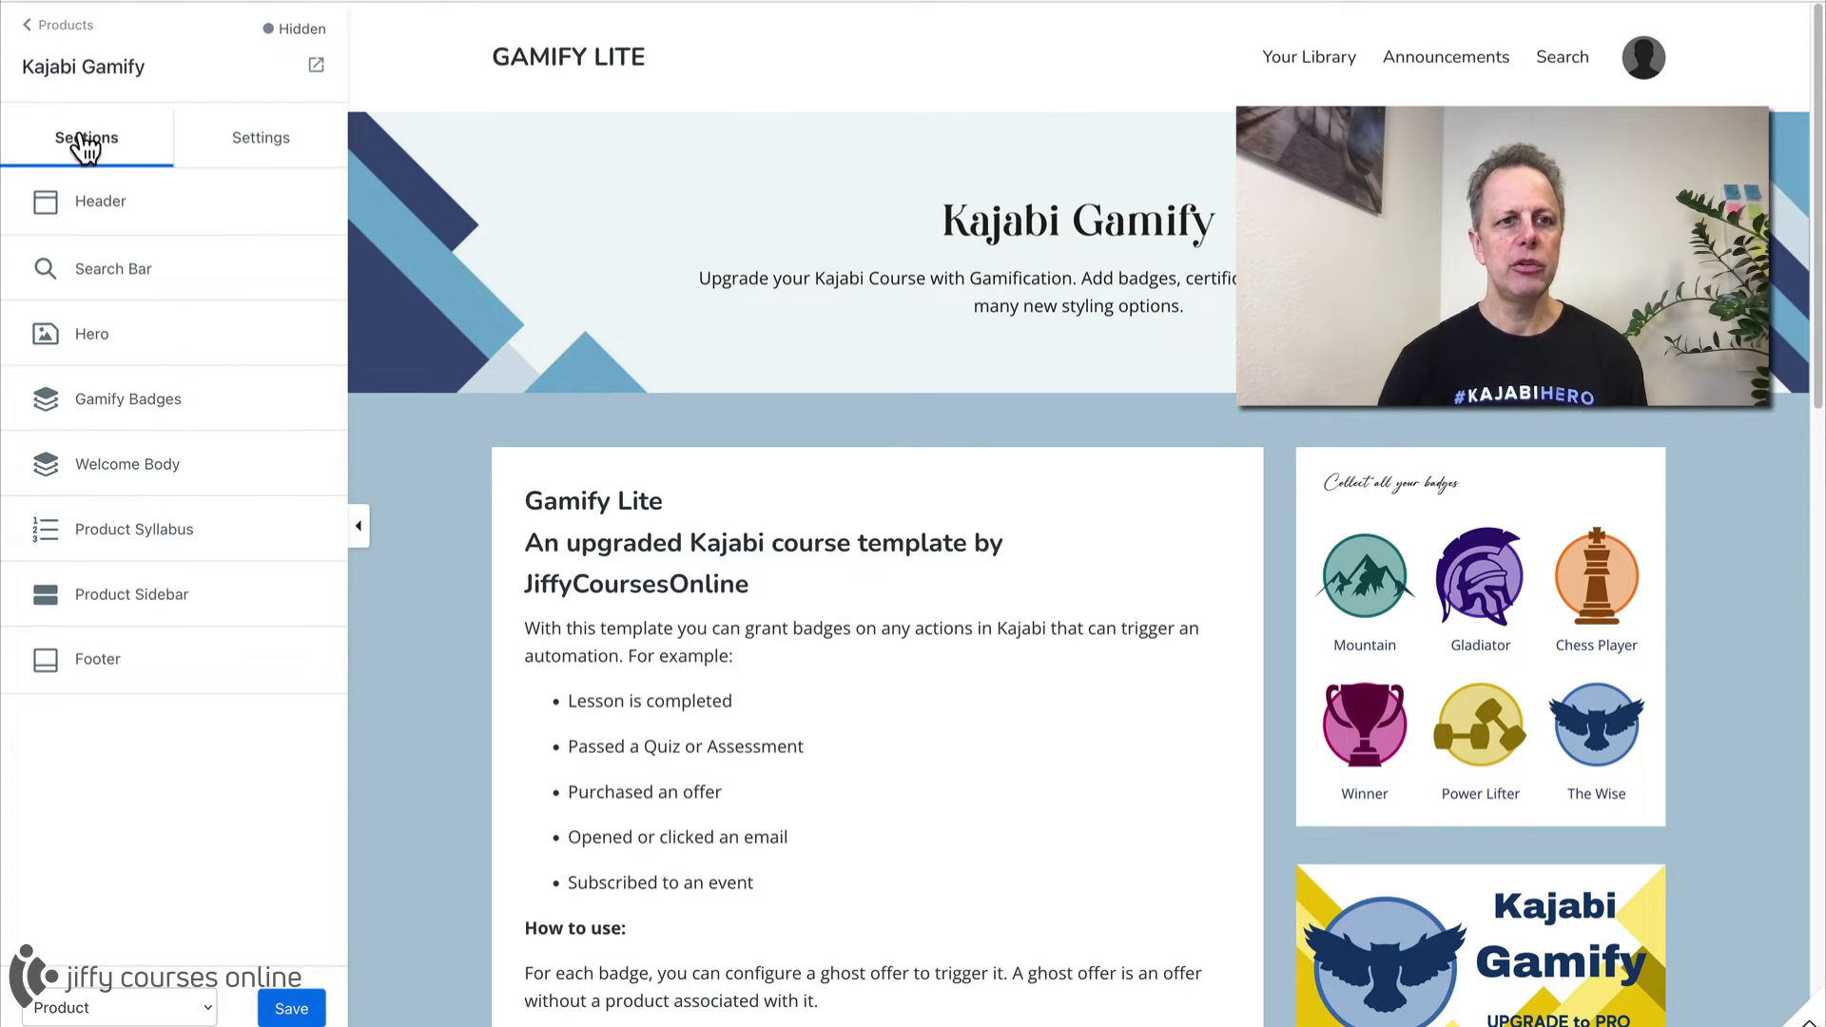
left_click(127, 400)
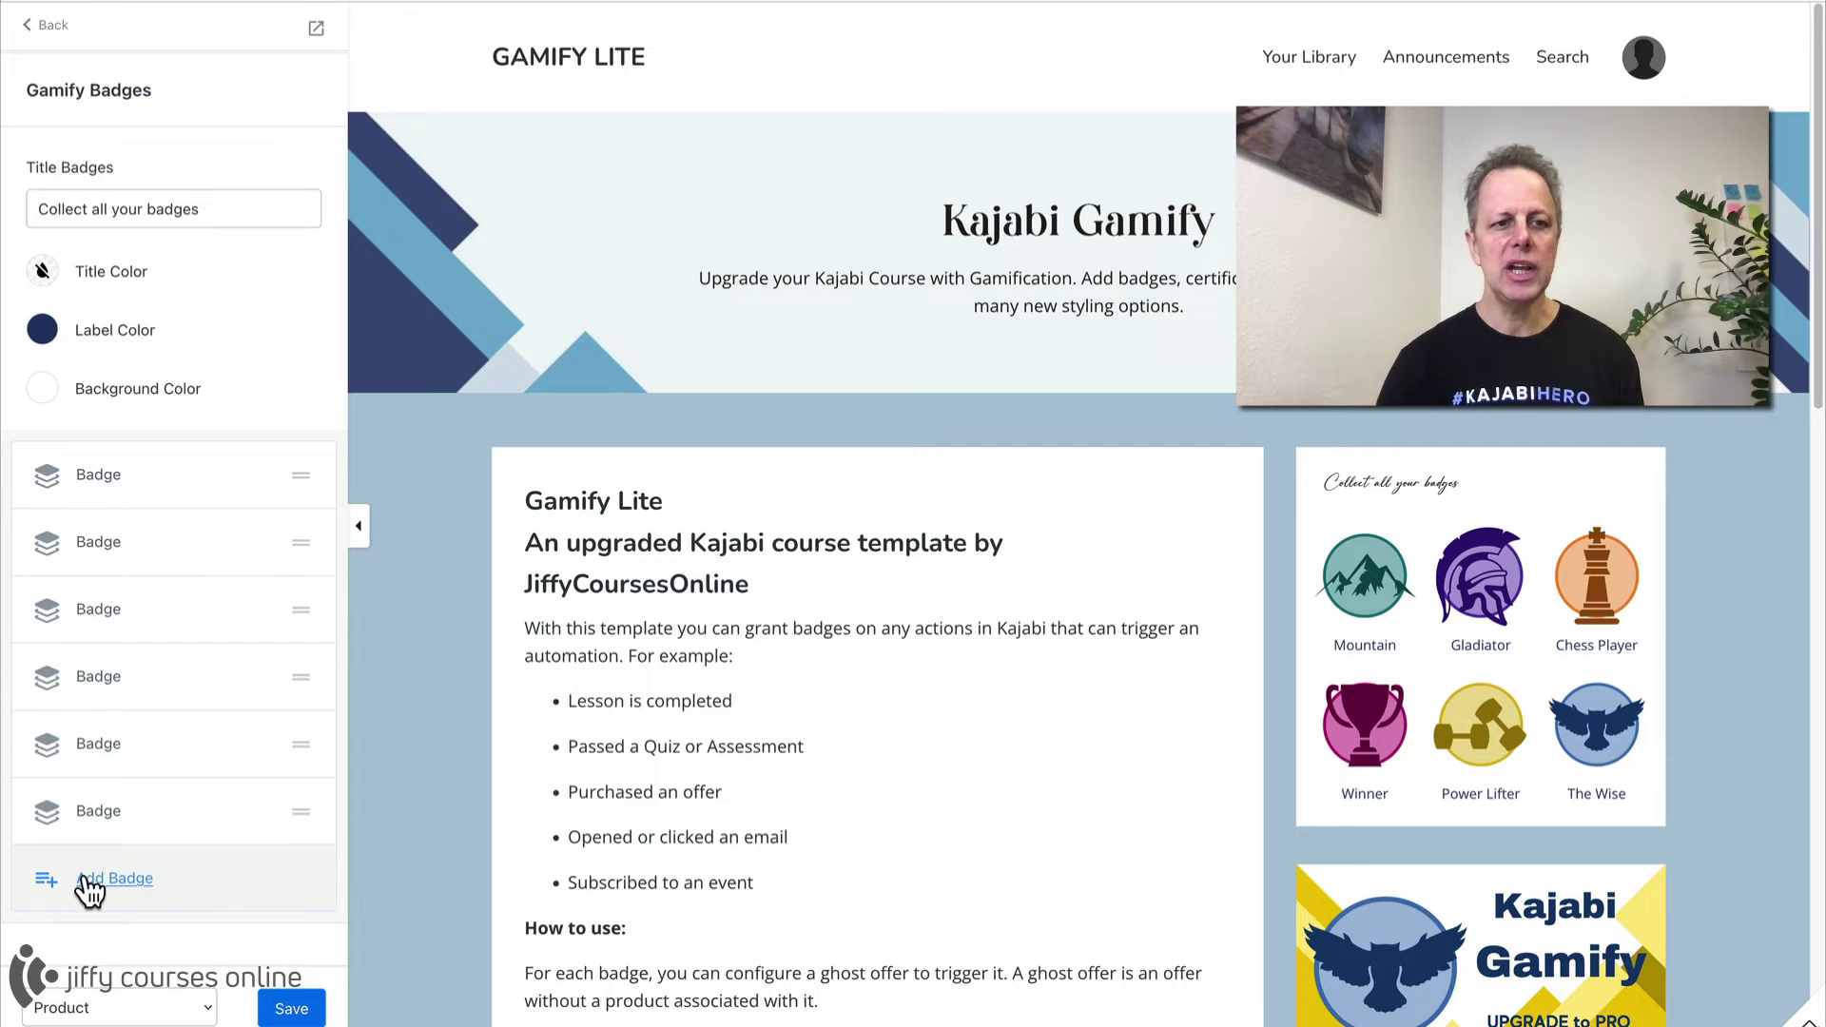
left_click(90, 884)
scroll(139, 732, "down", 3)
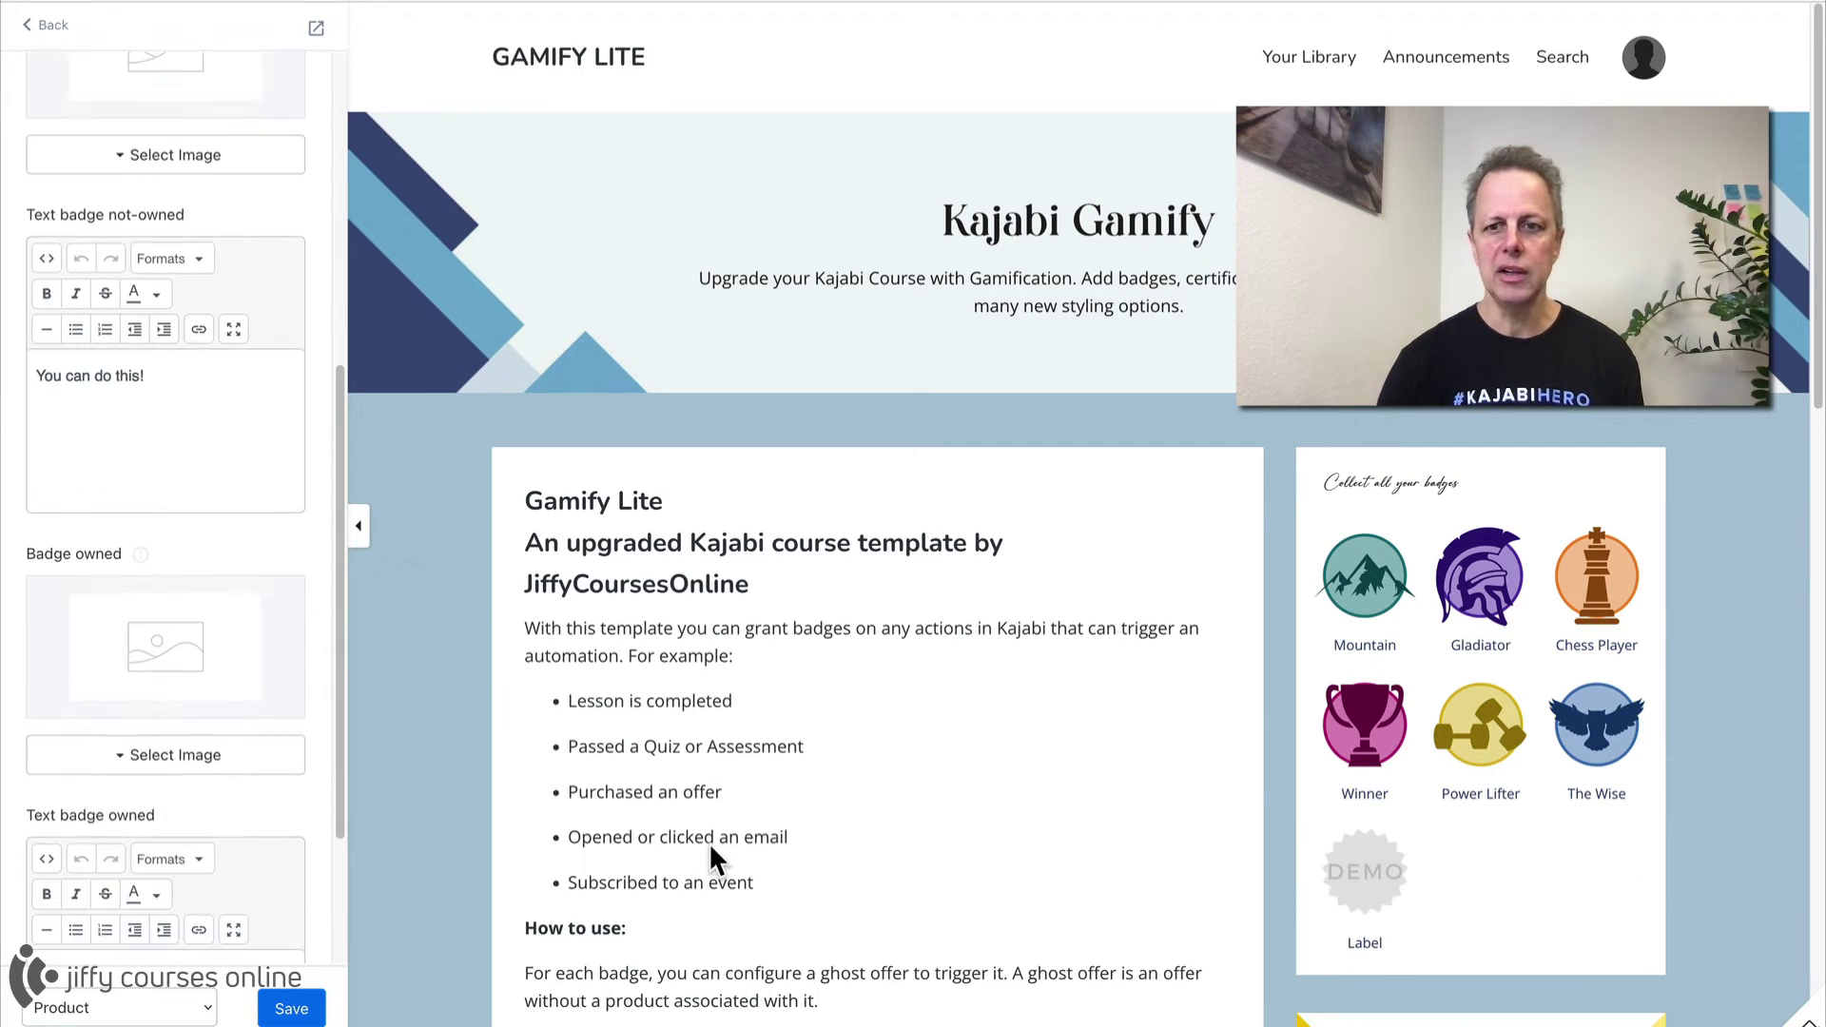
scroll(162, 675, "up", 2)
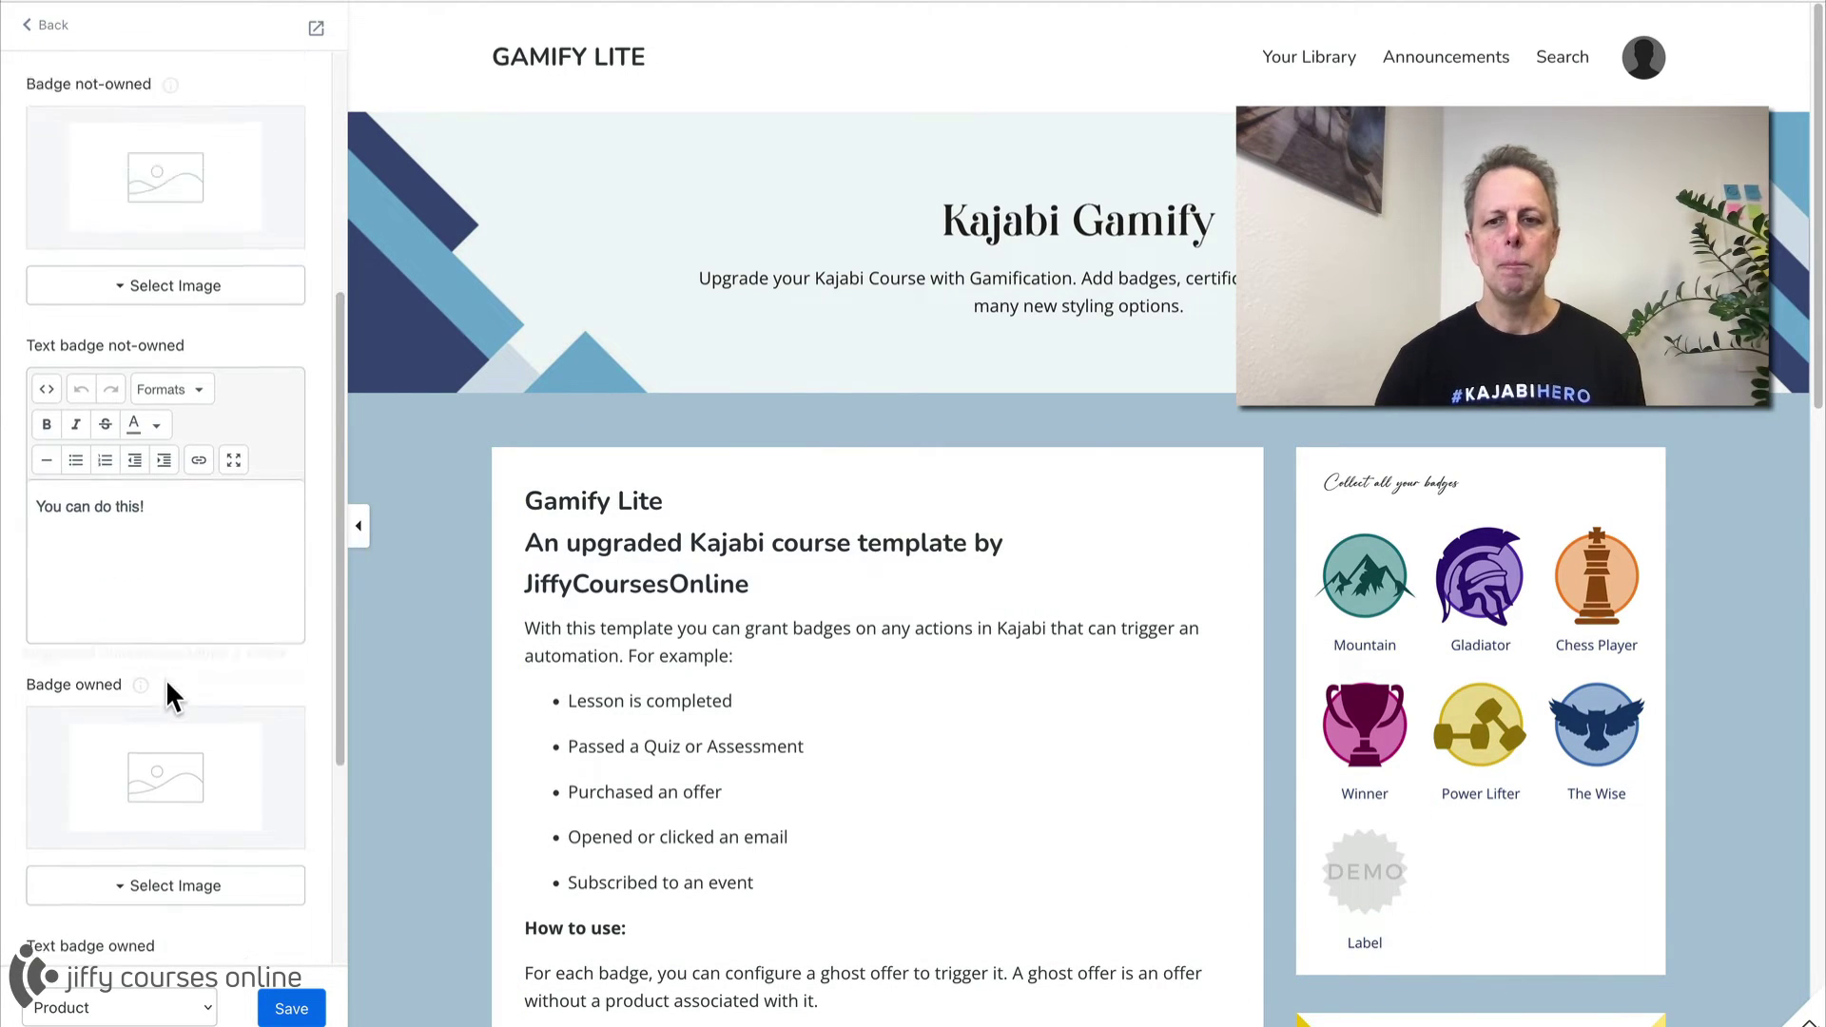
scroll(168, 684, "up", 5)
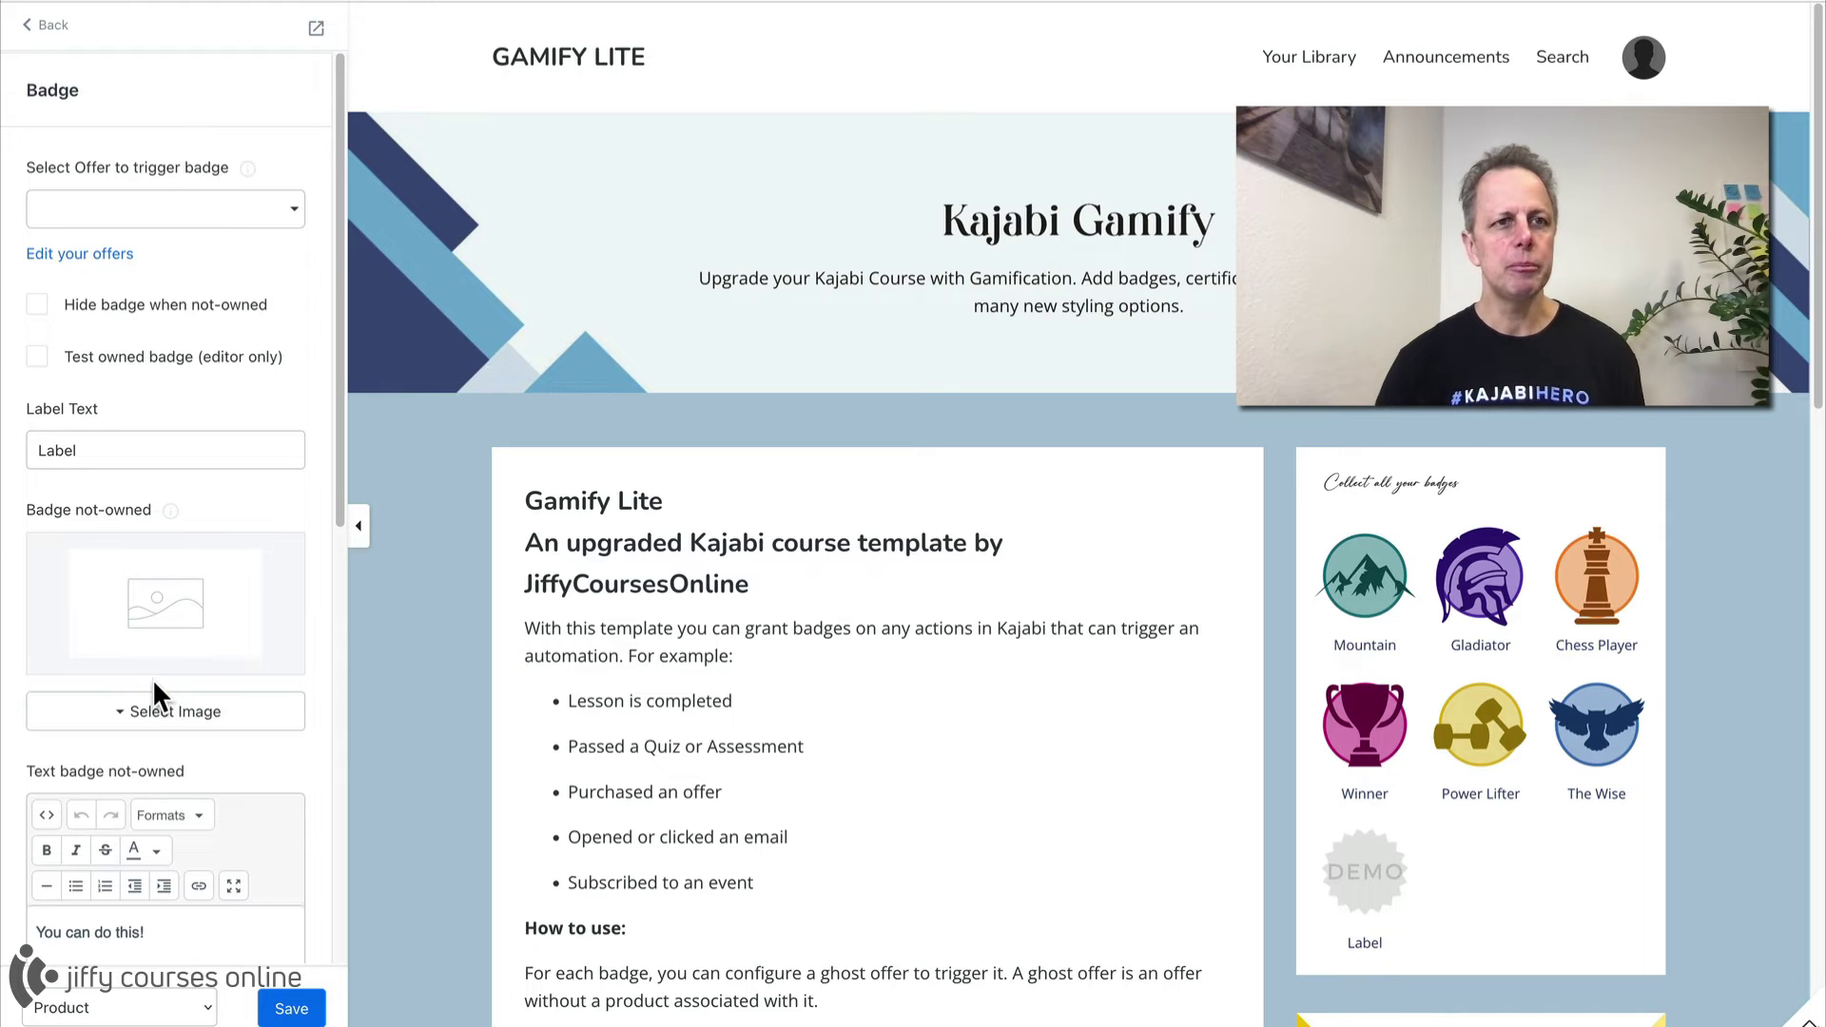
Step: Return to the Gamify Badges section, look over its title and color settings, and preview the course page
left_click(46, 29)
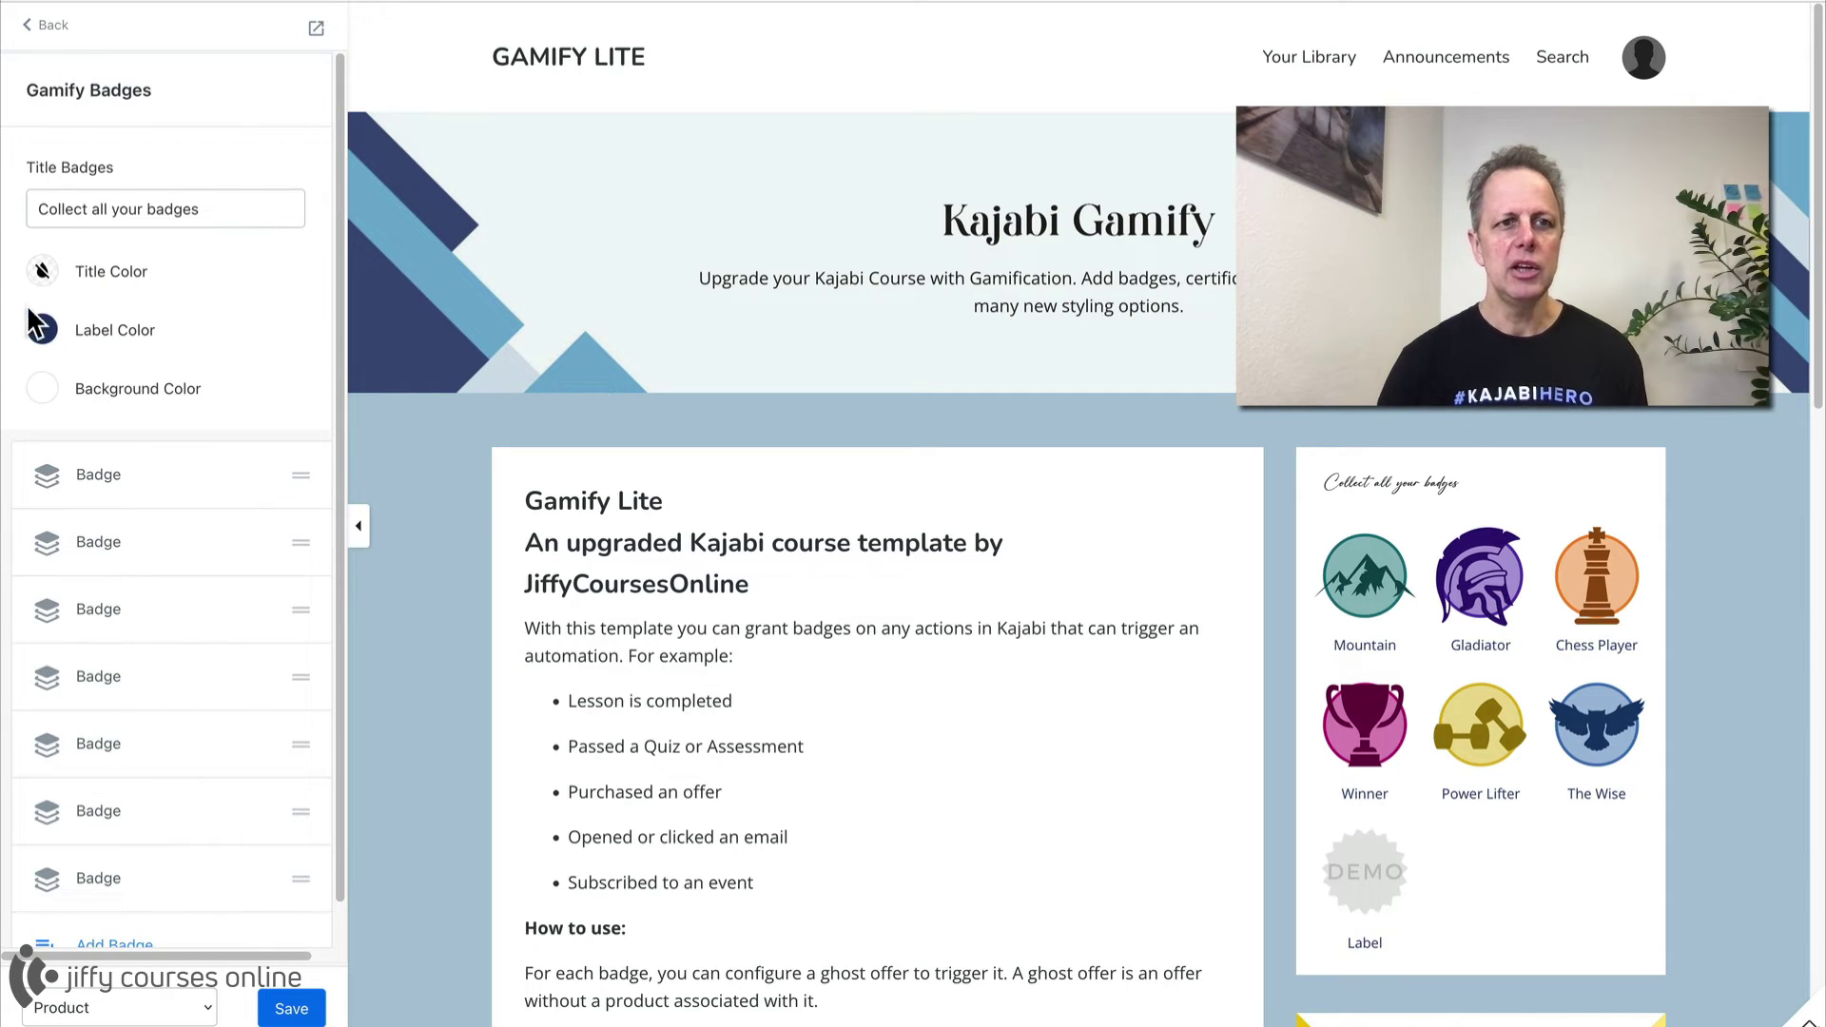
left_click_drag(219, 209, 63, 208)
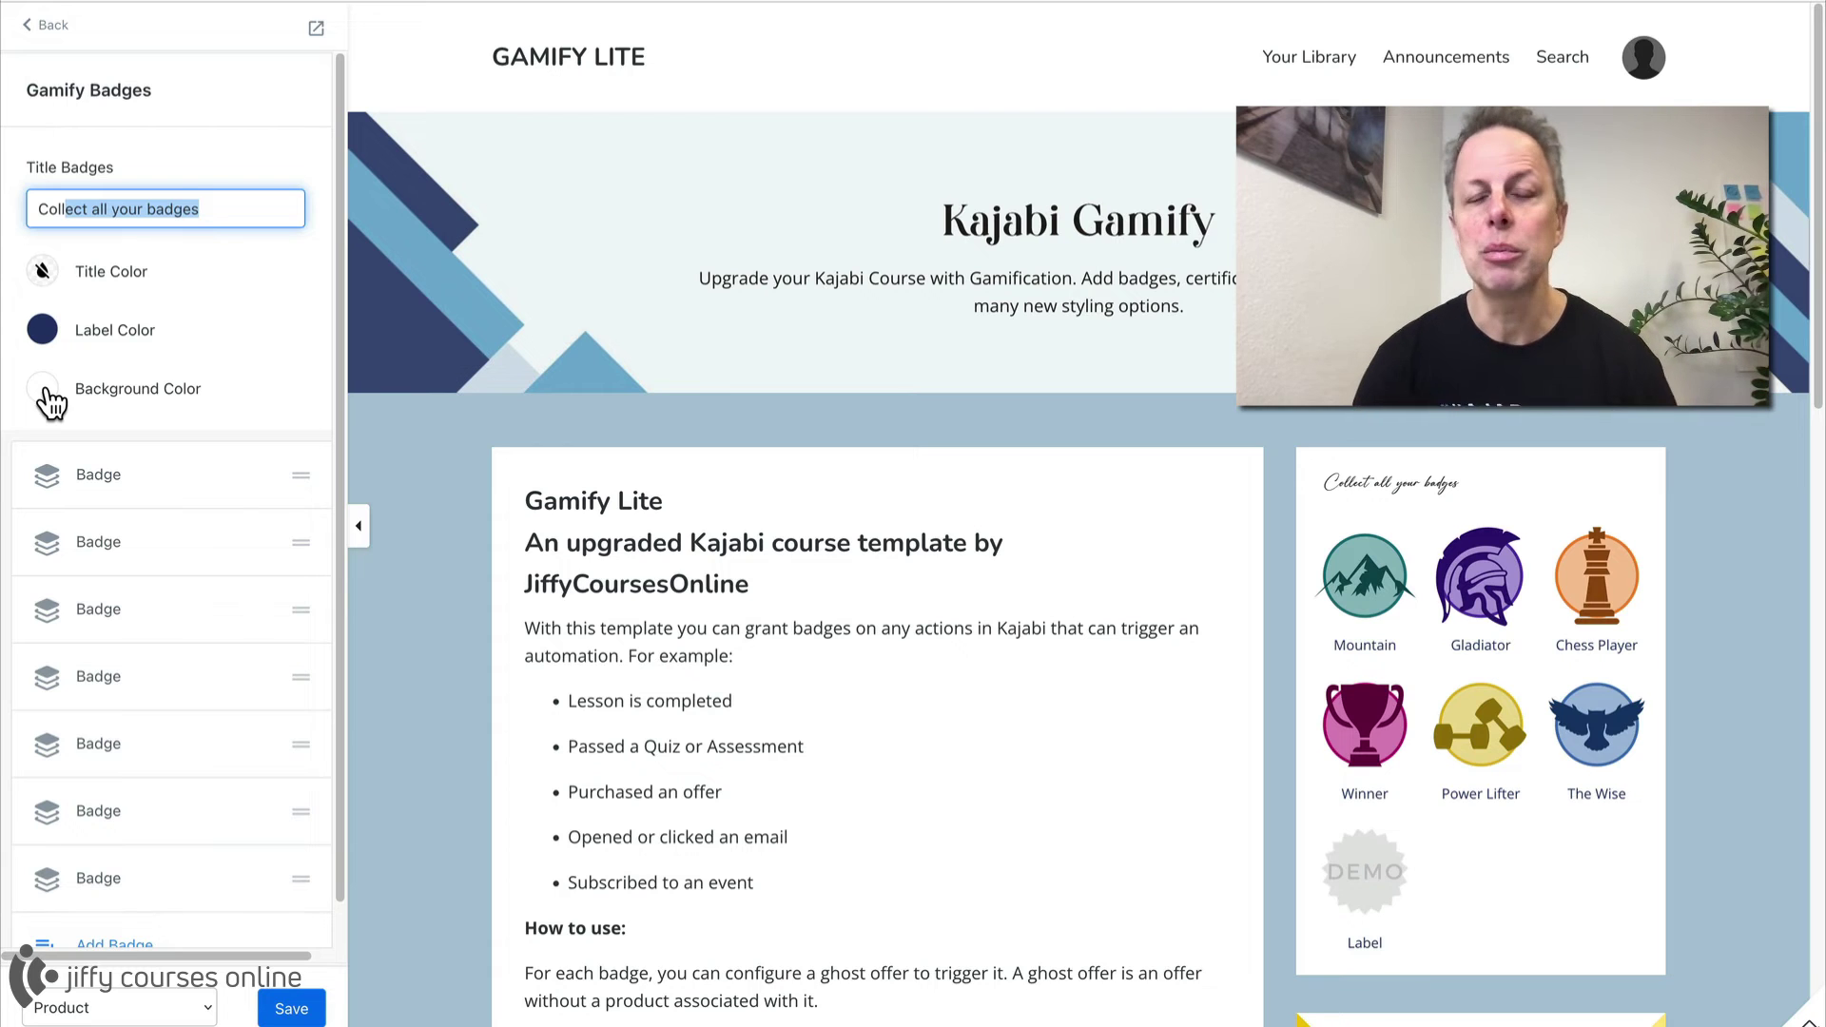
left_click(564, 546)
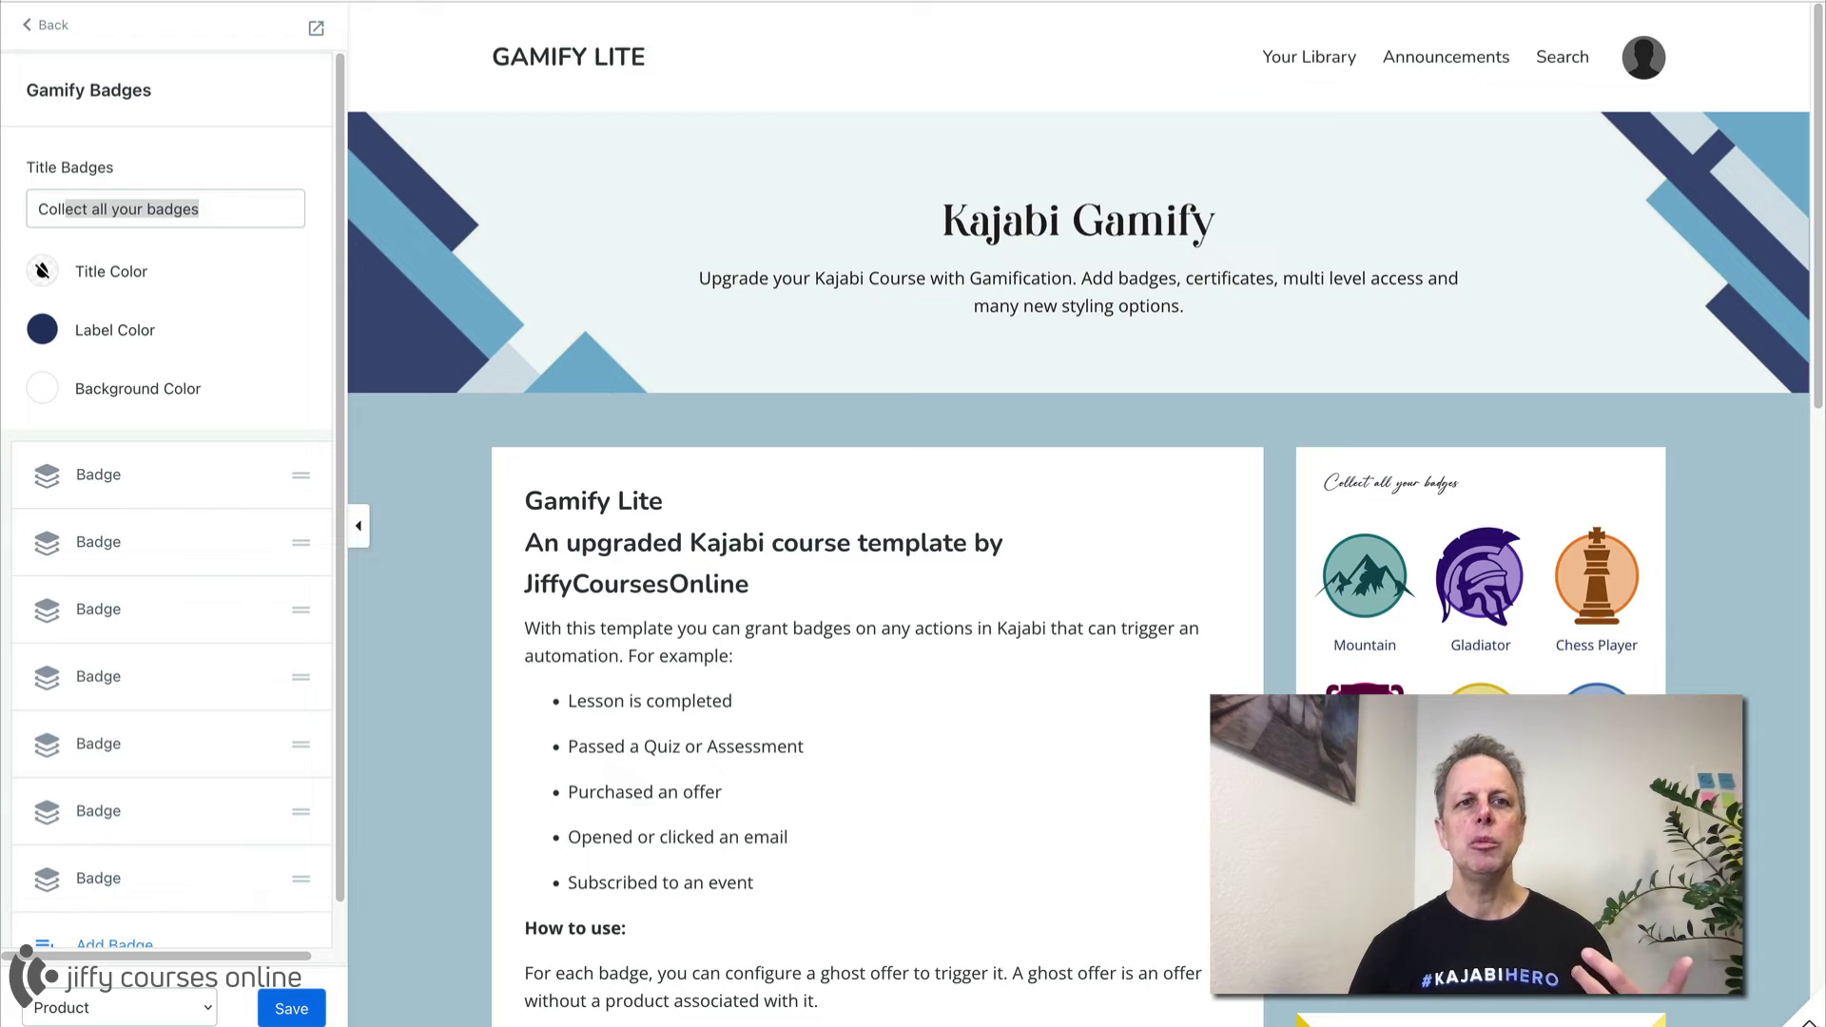
left_click(315, 32)
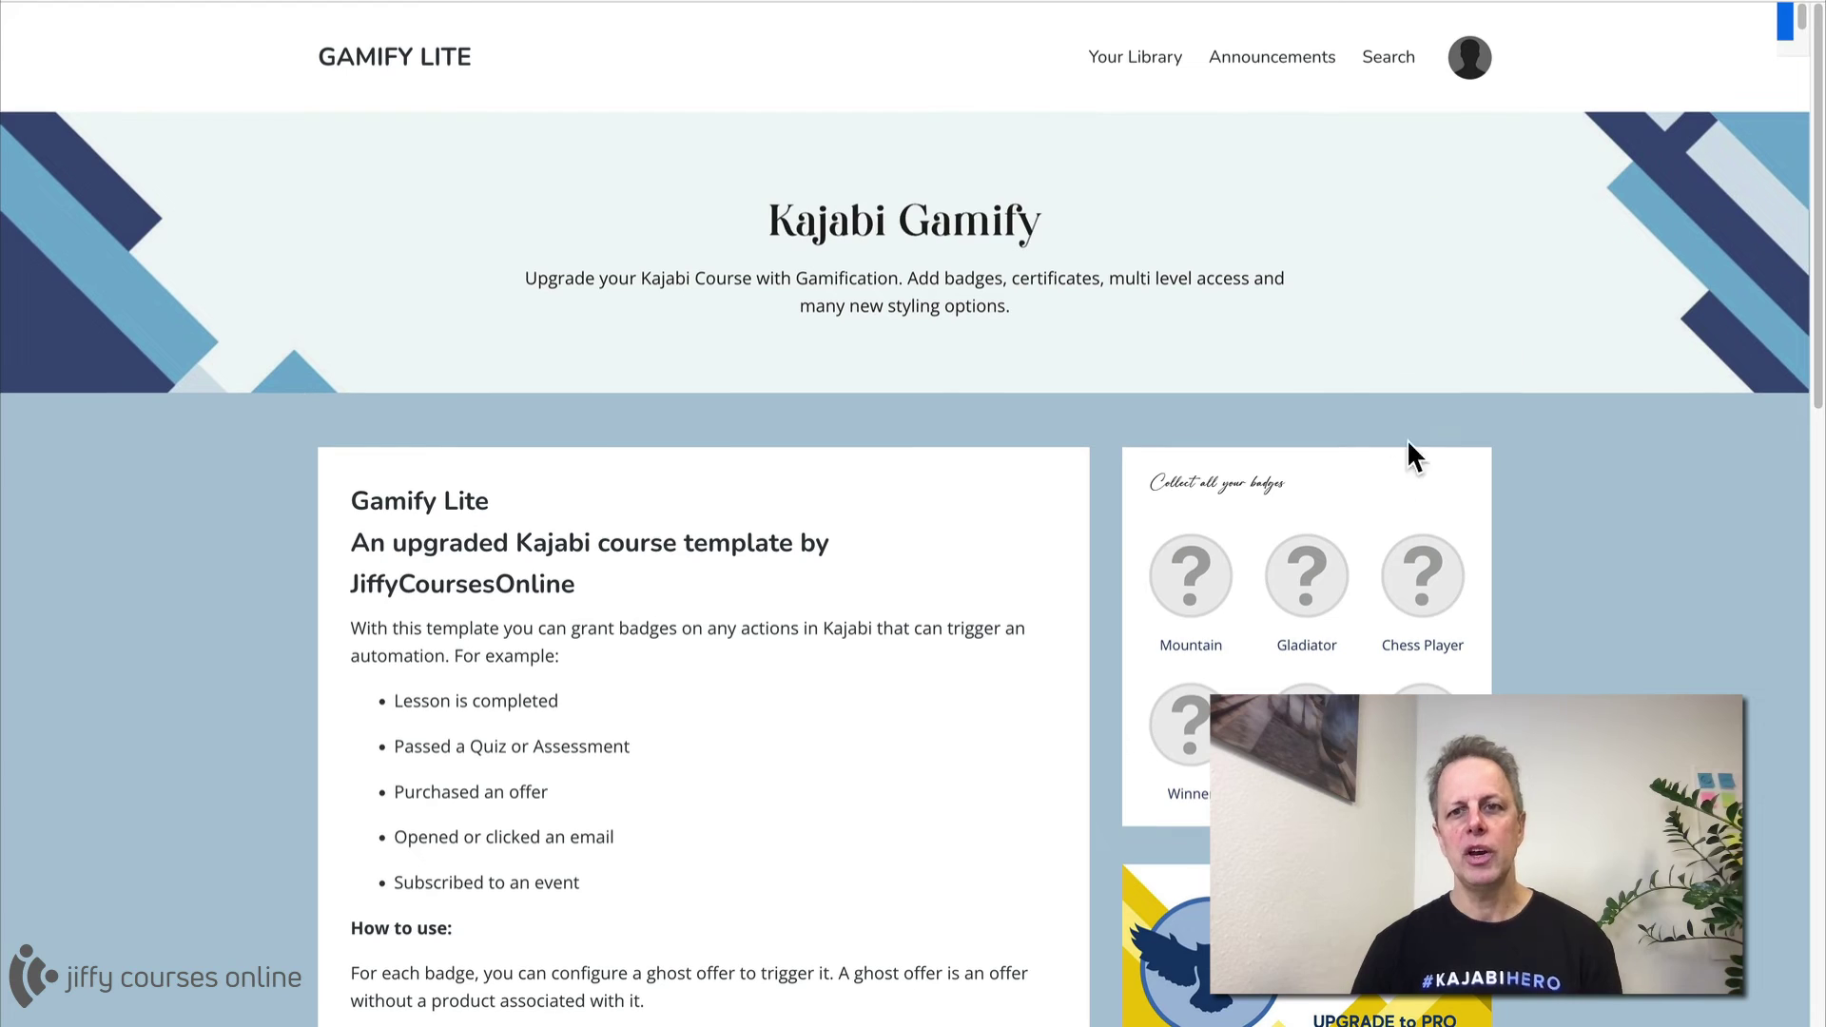
mouse_move(1200, 616)
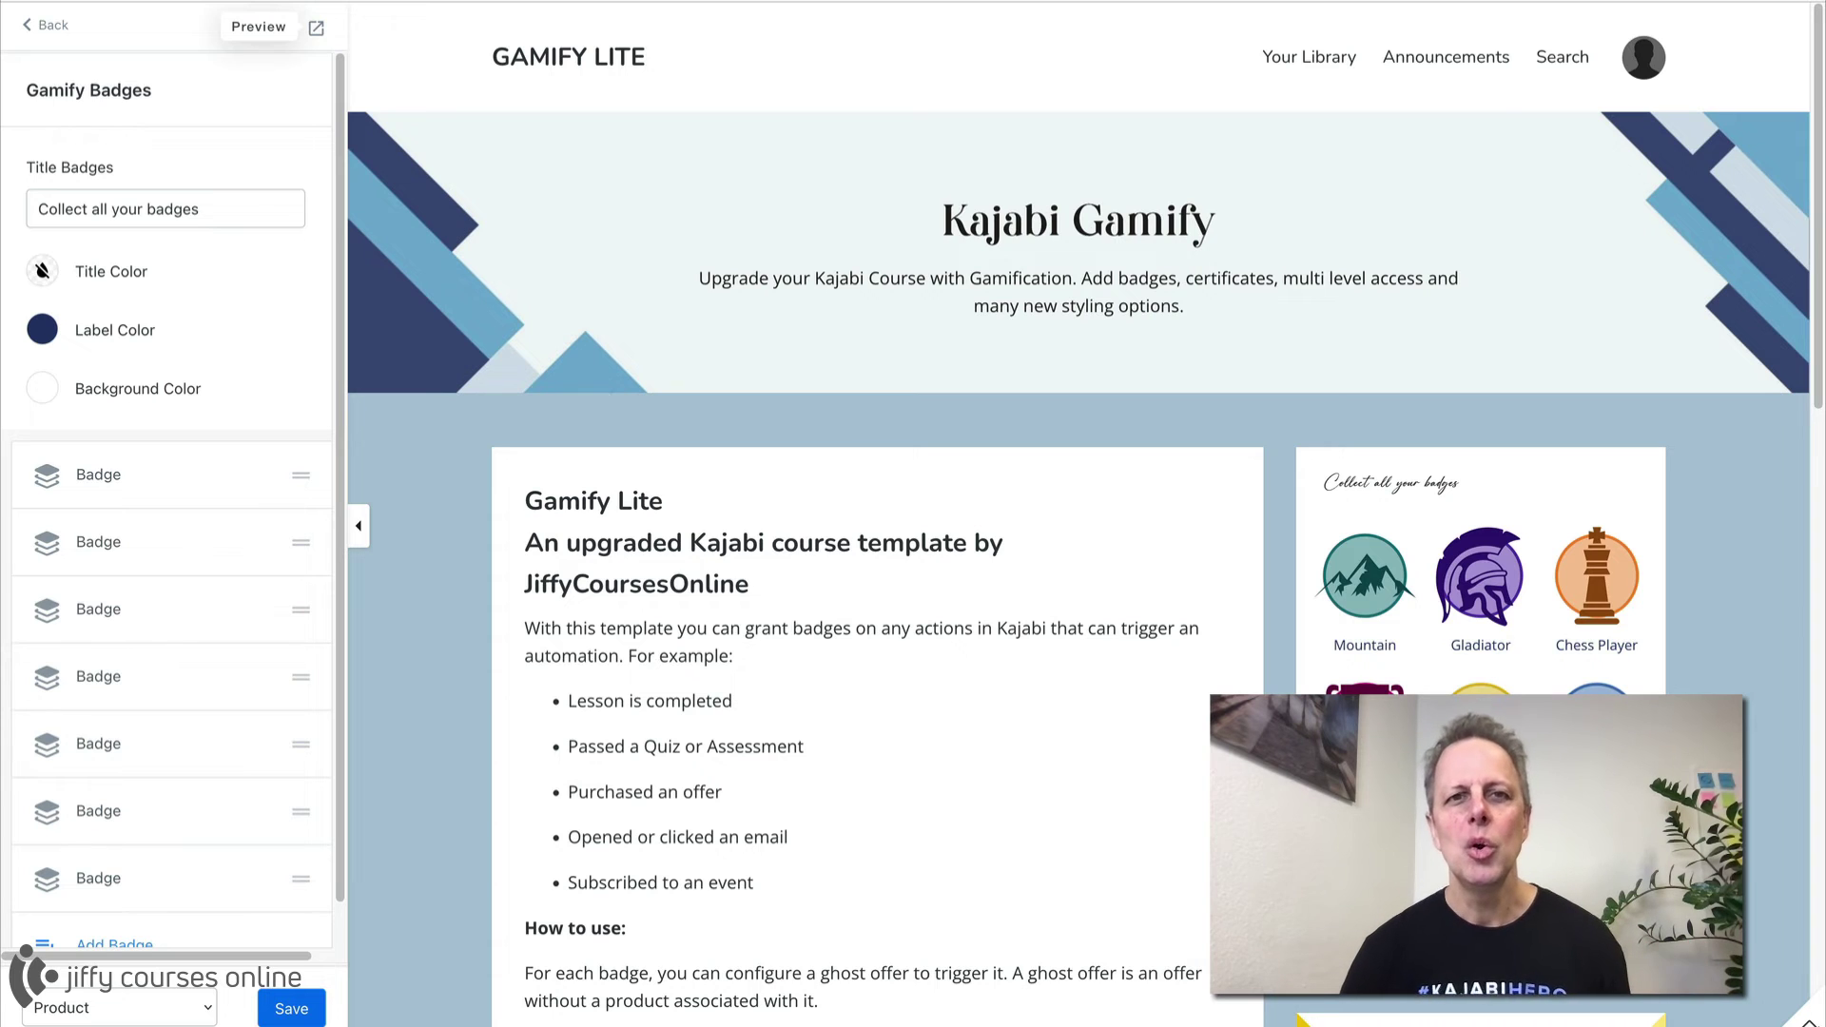
Step: Set the Mountain badge to be hidden when not owned, save the template and check the badges in the course preview
mouse_move(1448, 549)
mouse_move(1328, 580)
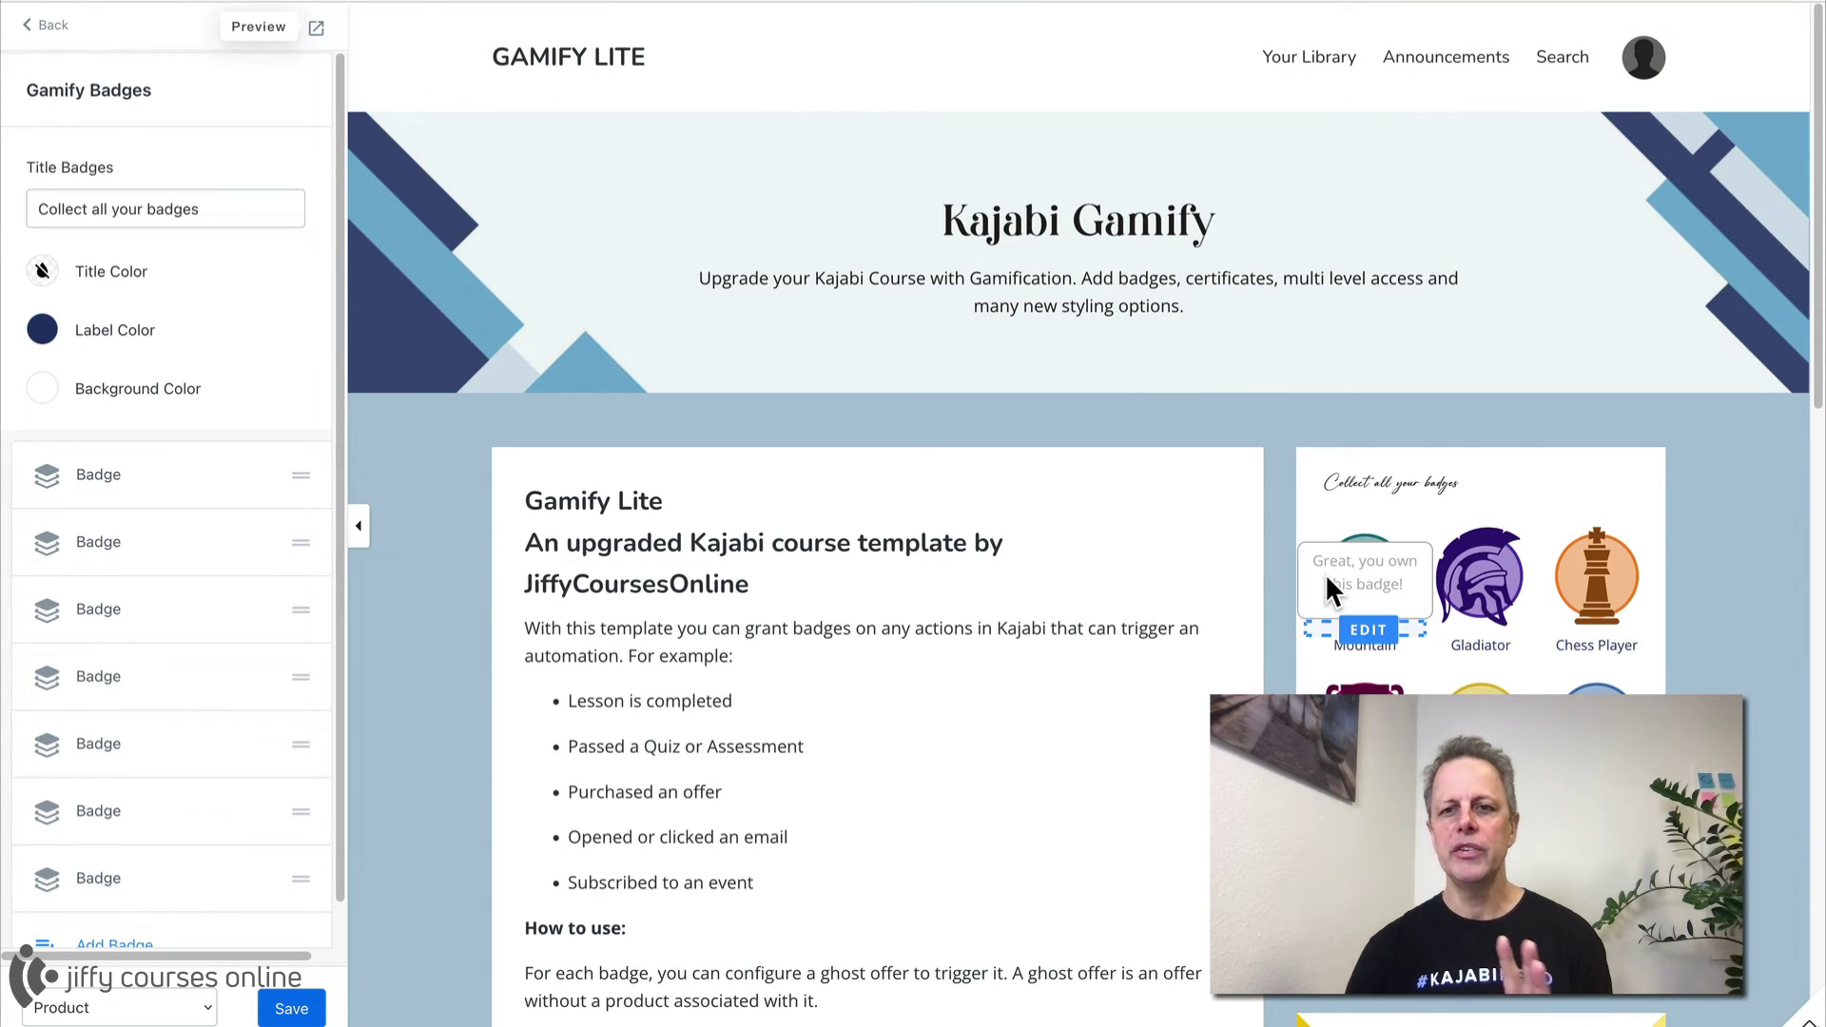
left_click(1363, 570)
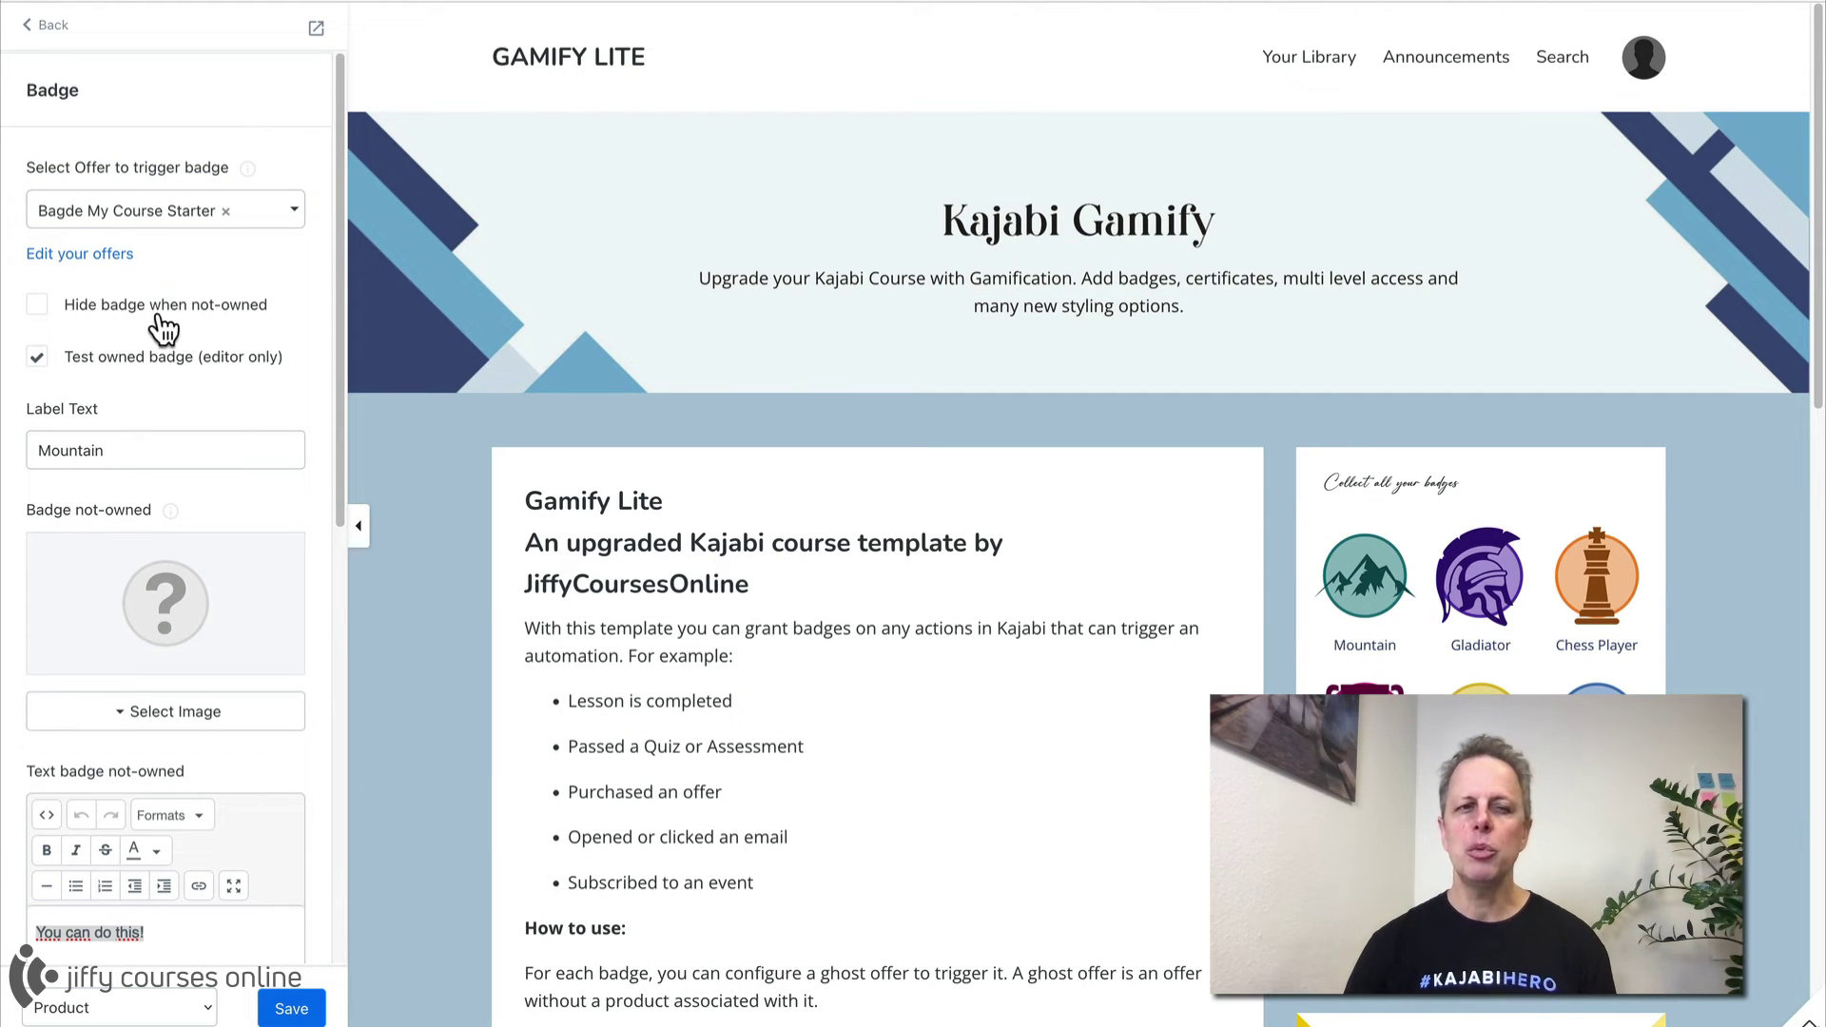
left_click(37, 305)
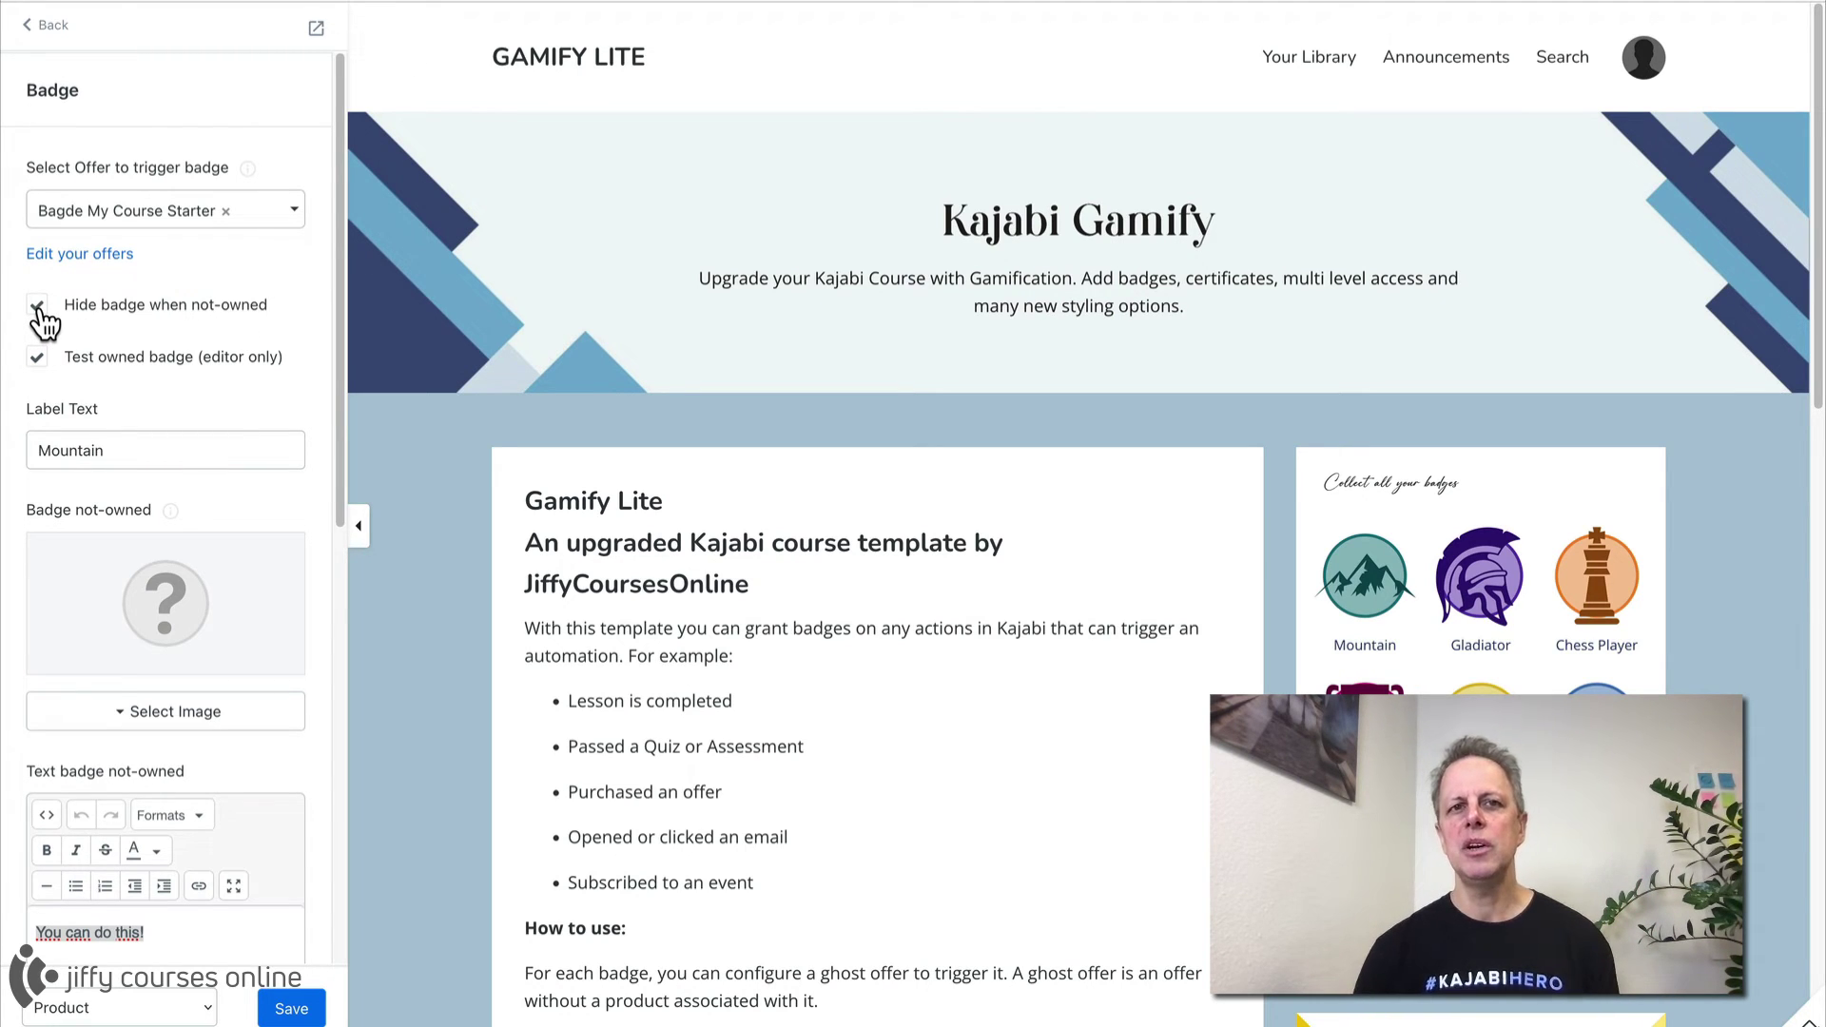
left_click(291, 1008)
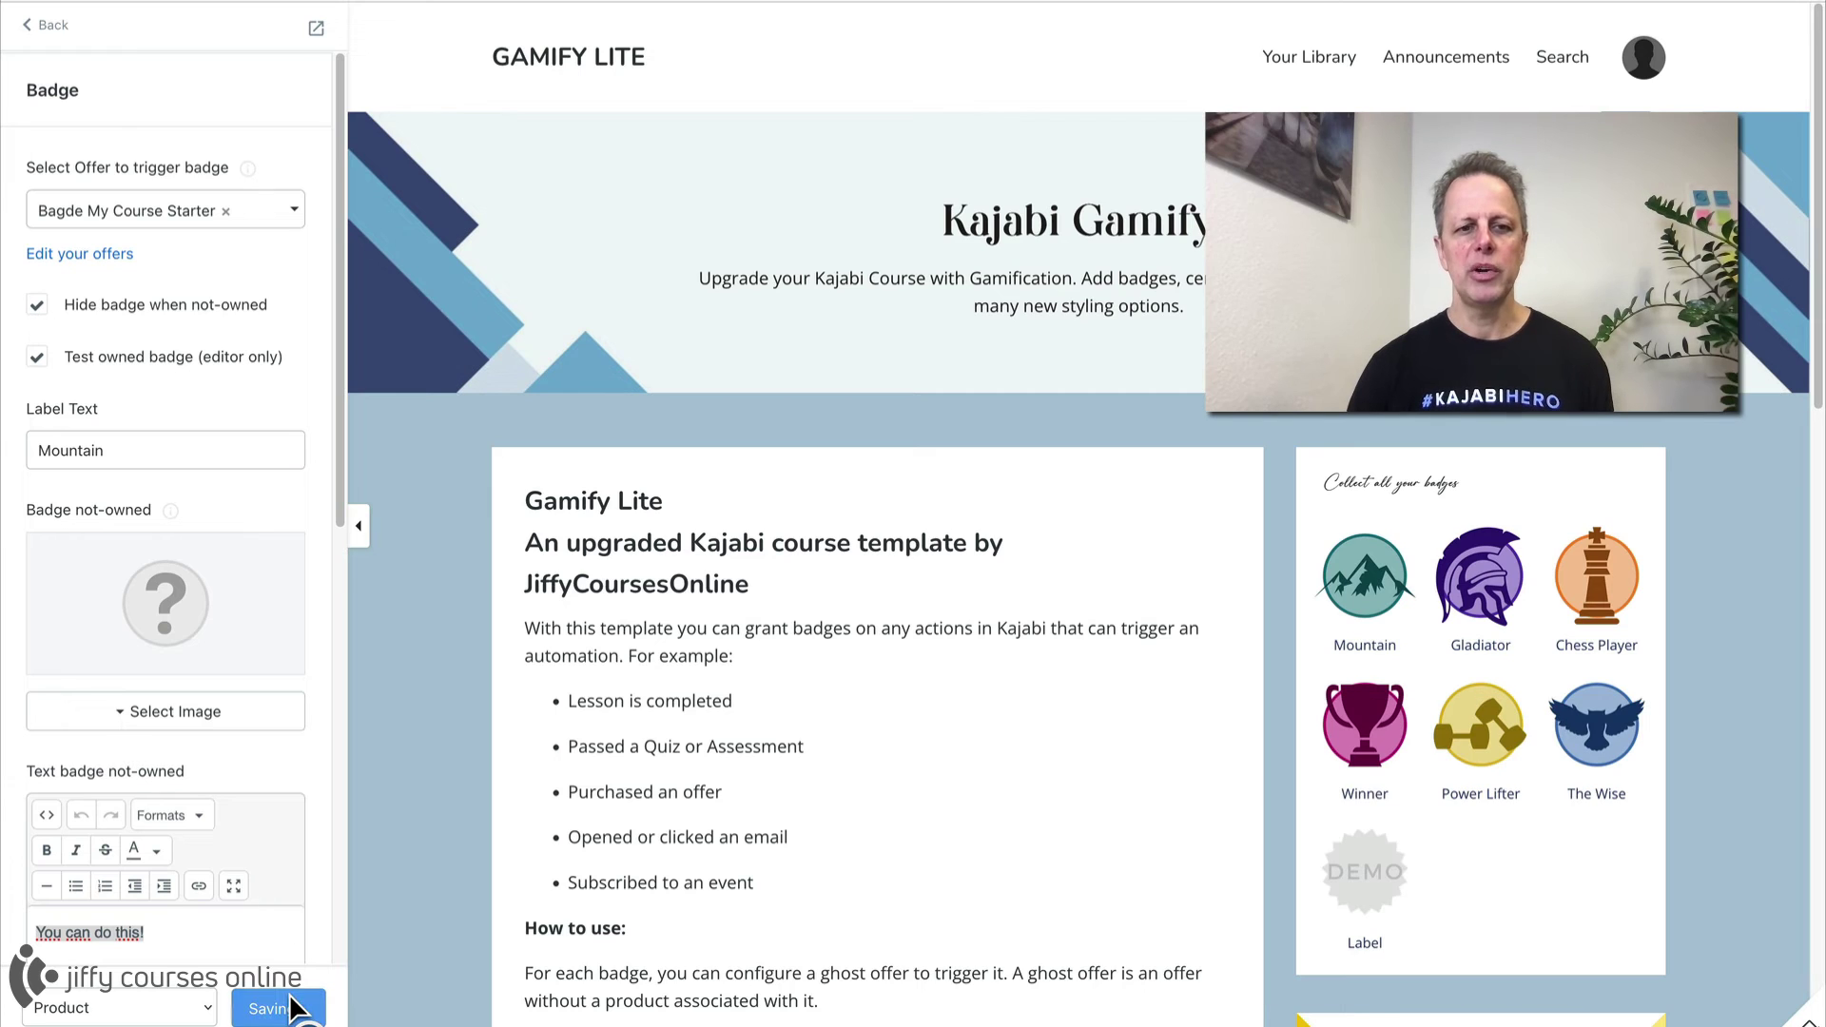
left_click(677, 5)
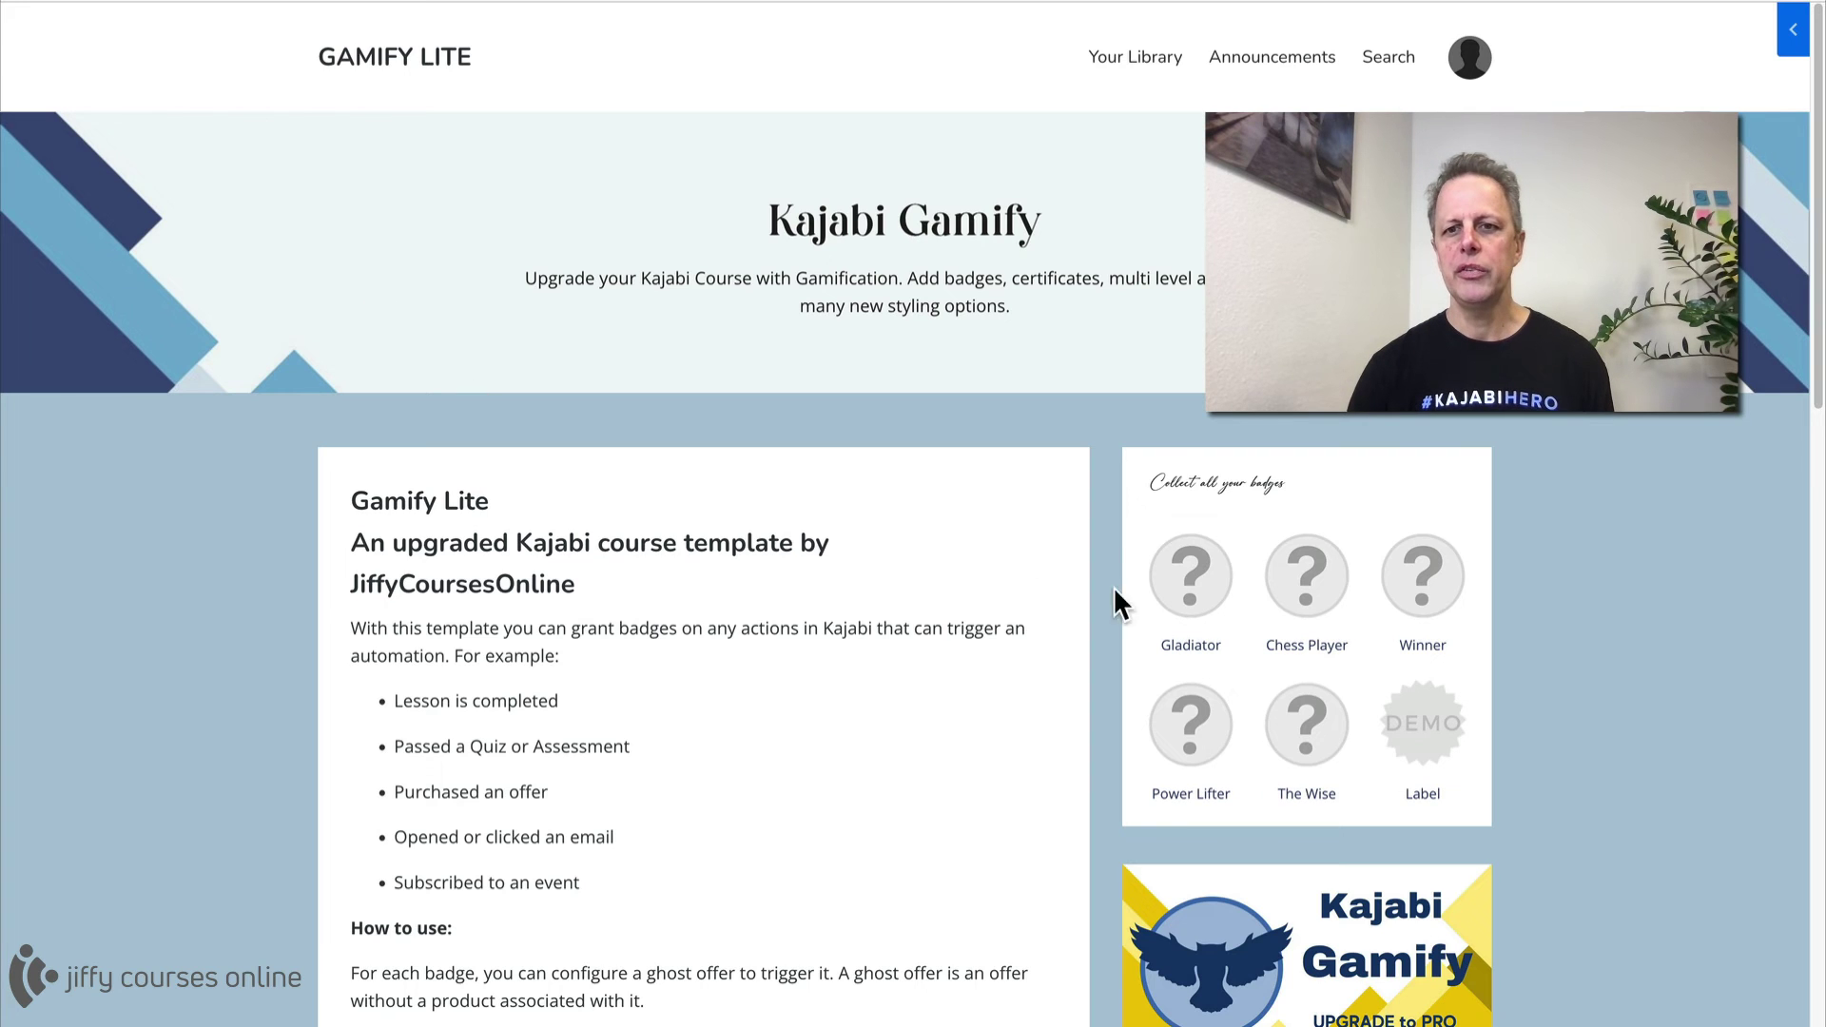
mouse_move(1275, 534)
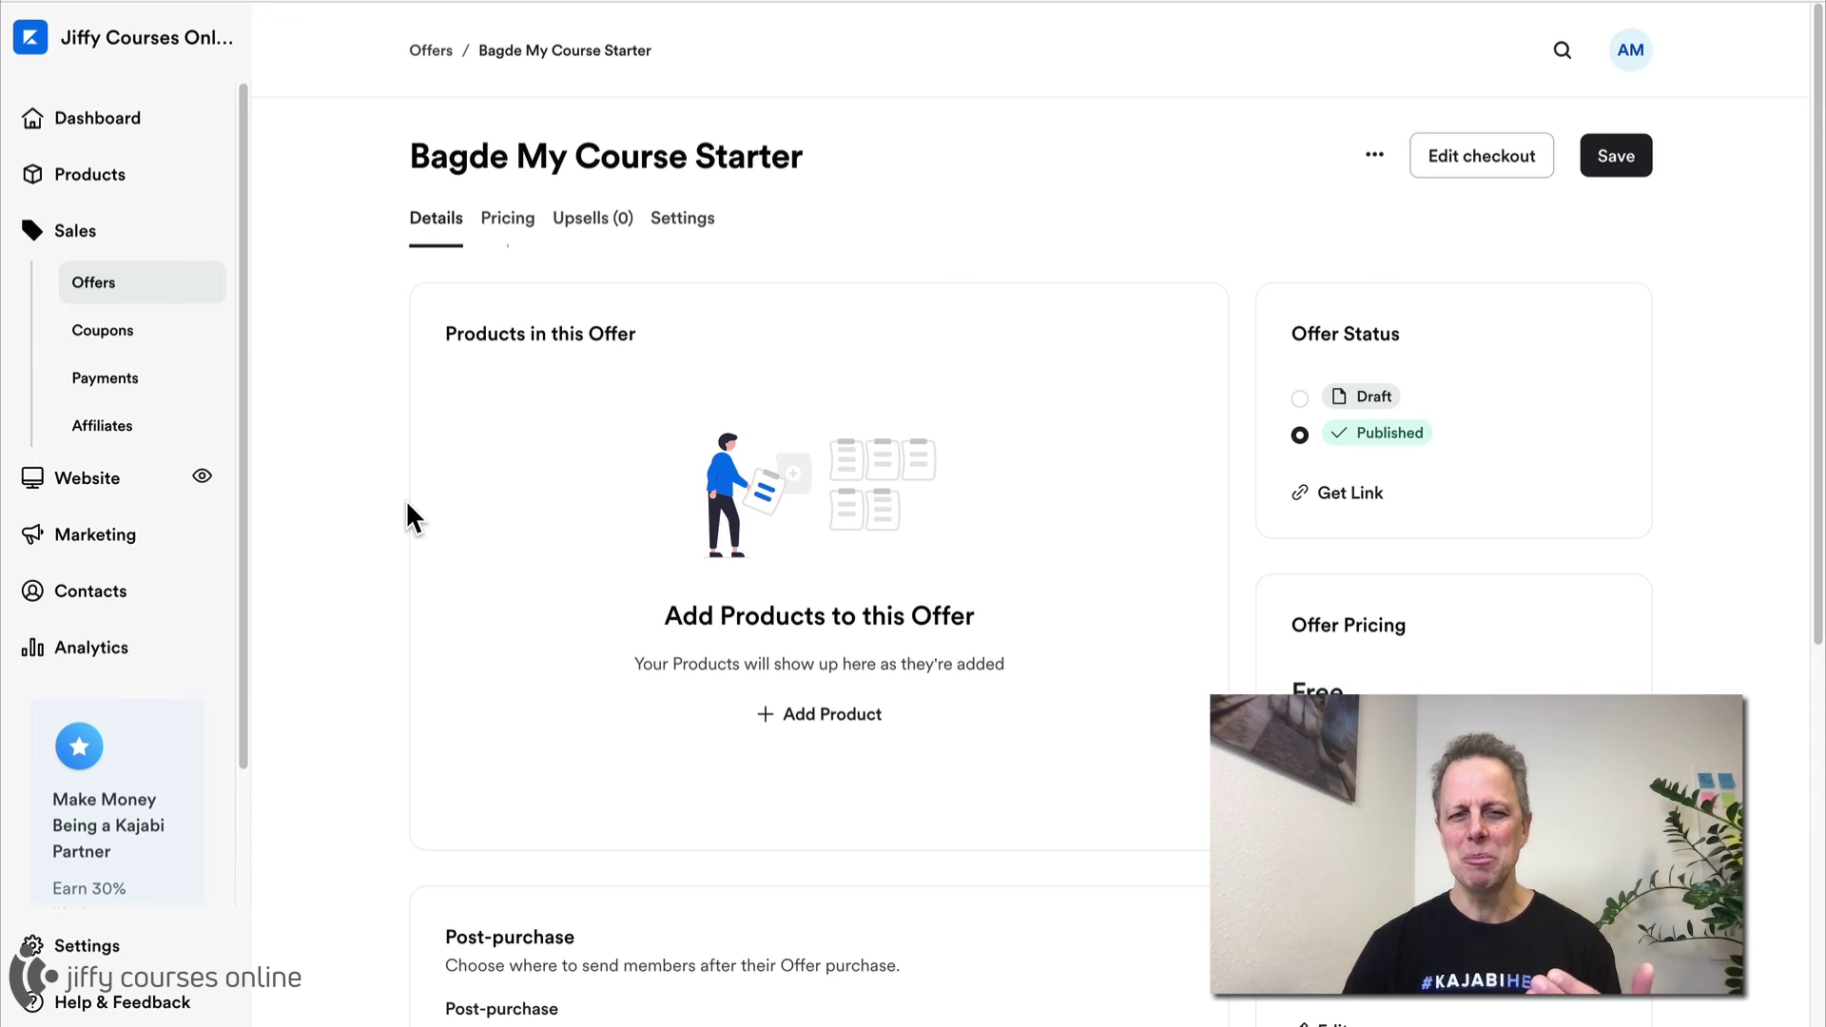
Step: Start a new automation on the "Bagde My Course Starter" offer that sends an email when the offer is granted
scroll(407, 503, "down", 6)
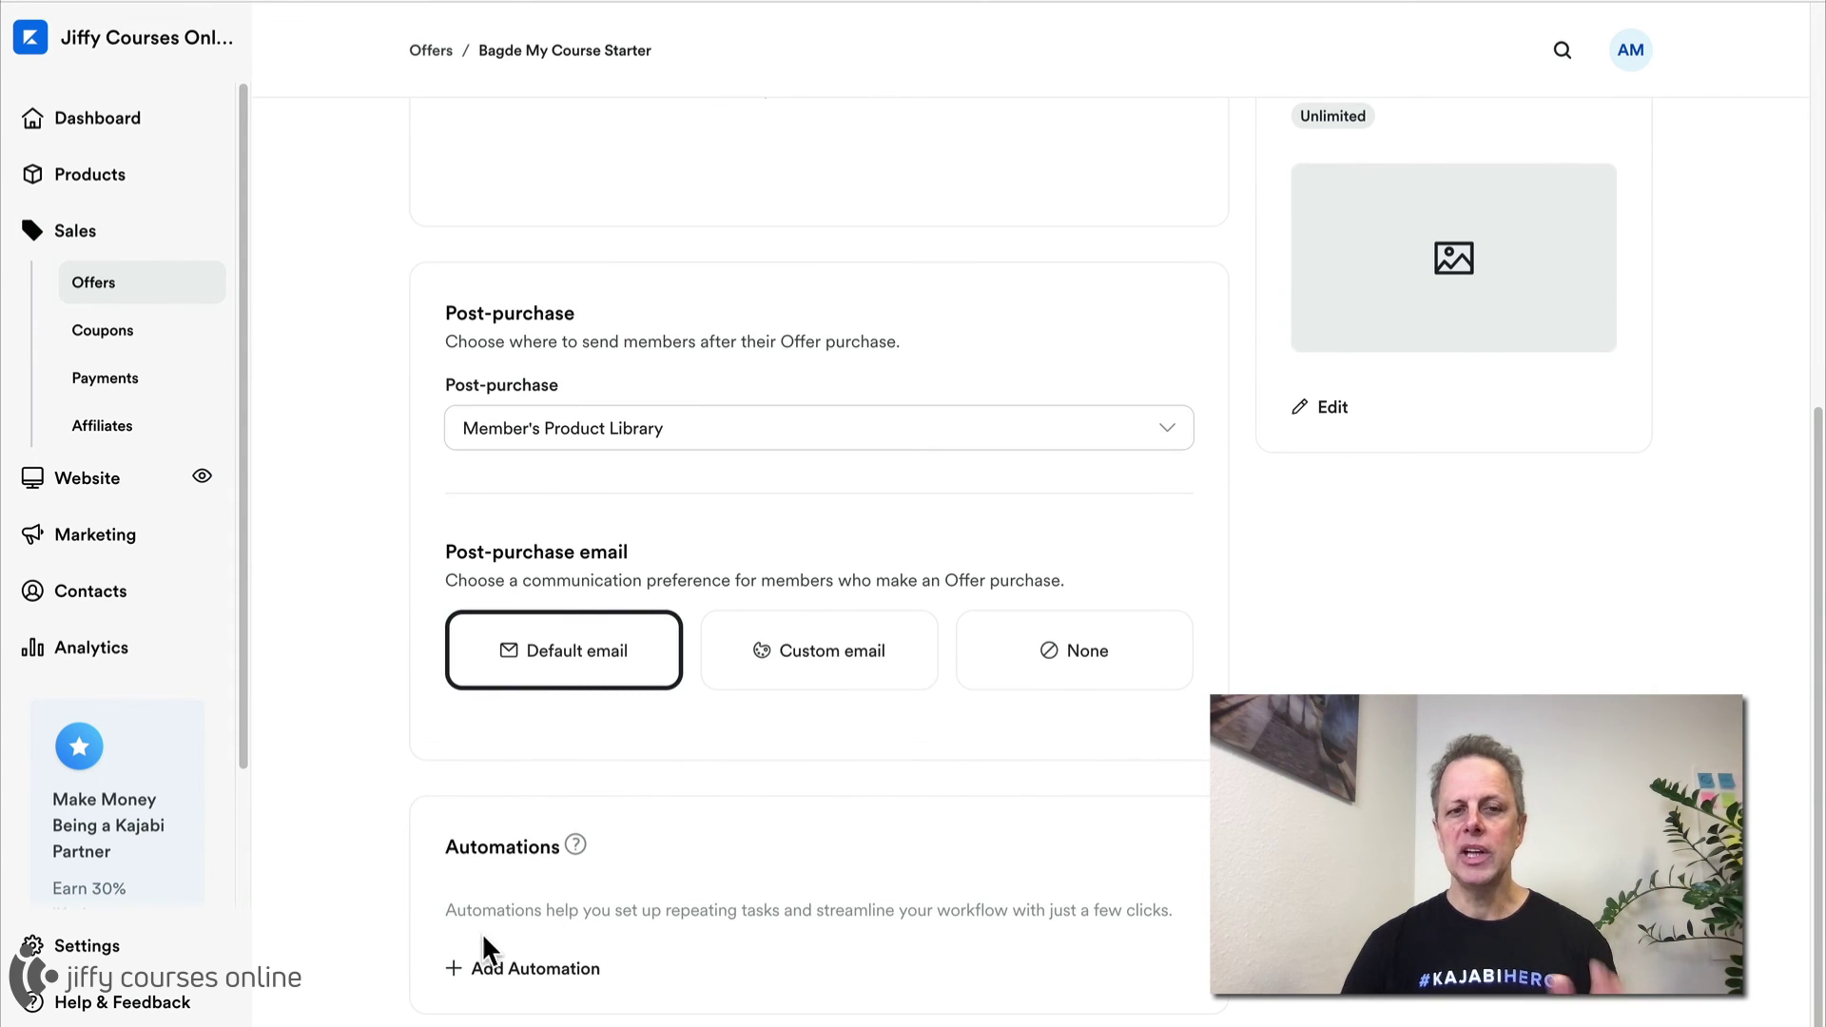
left_click(523, 969)
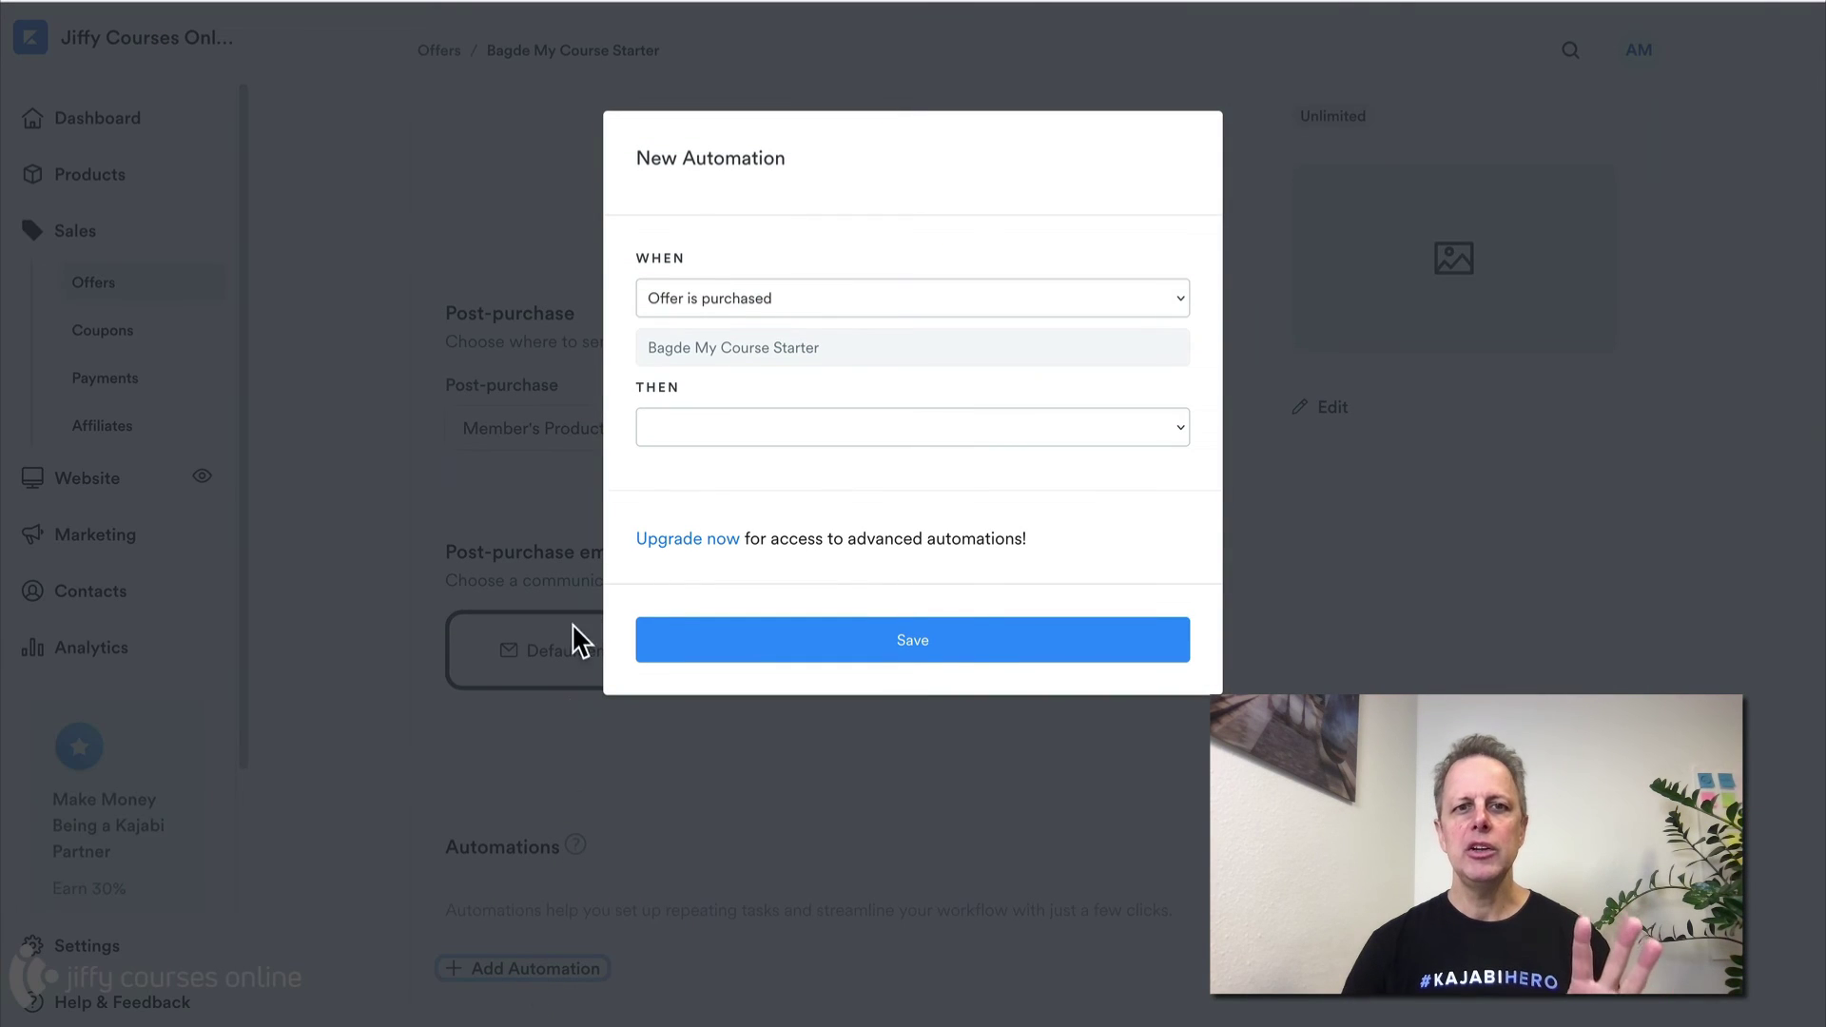
left_click(738, 298)
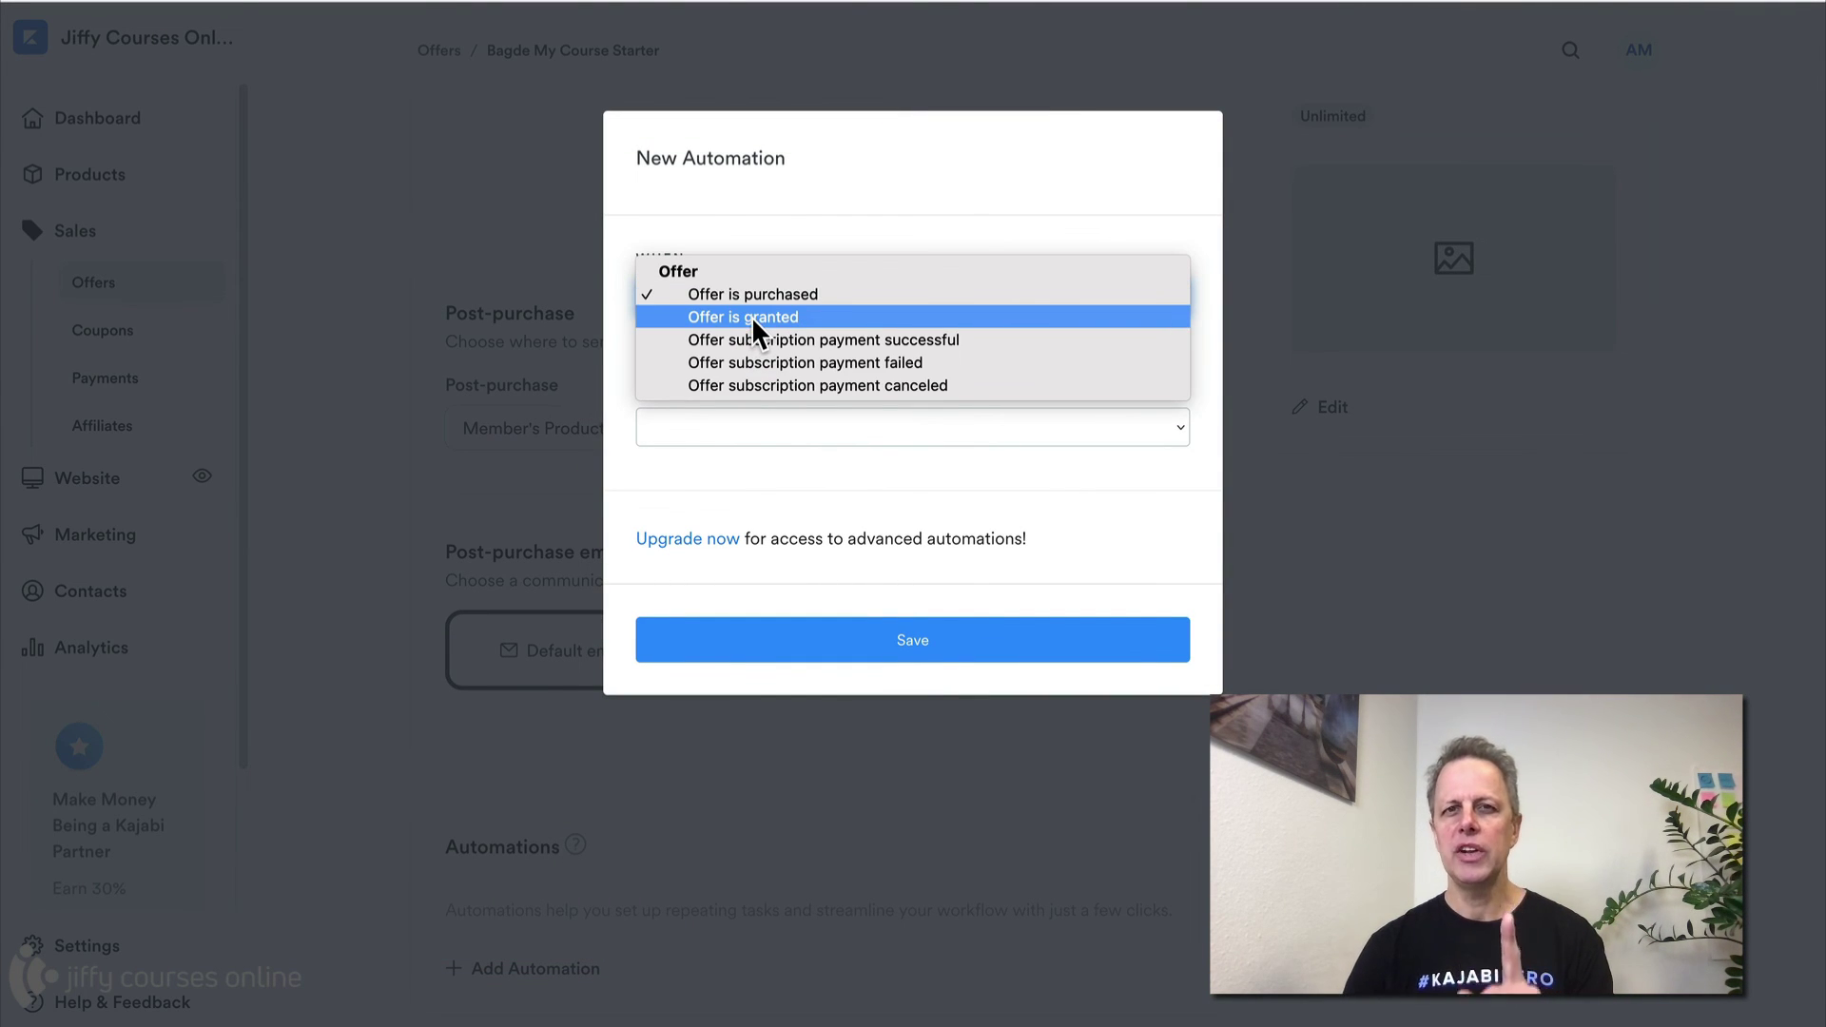
left_click(761, 318)
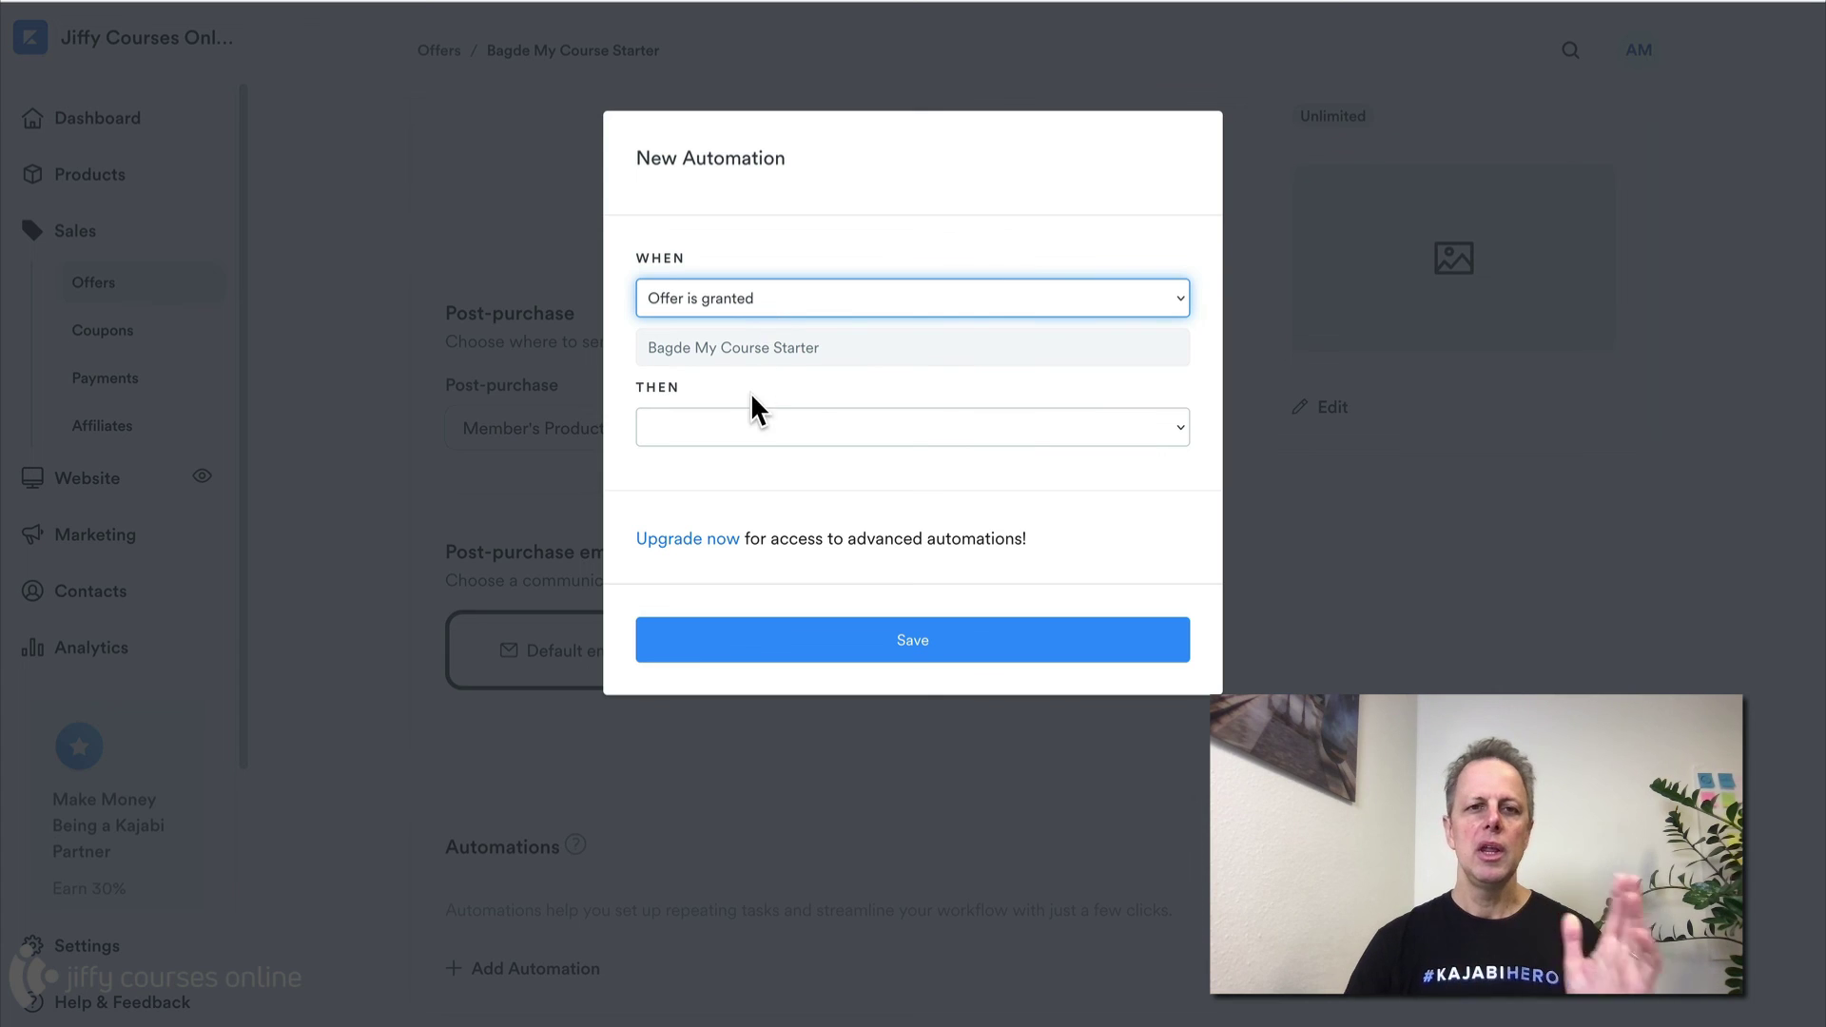
left_click(767, 433)
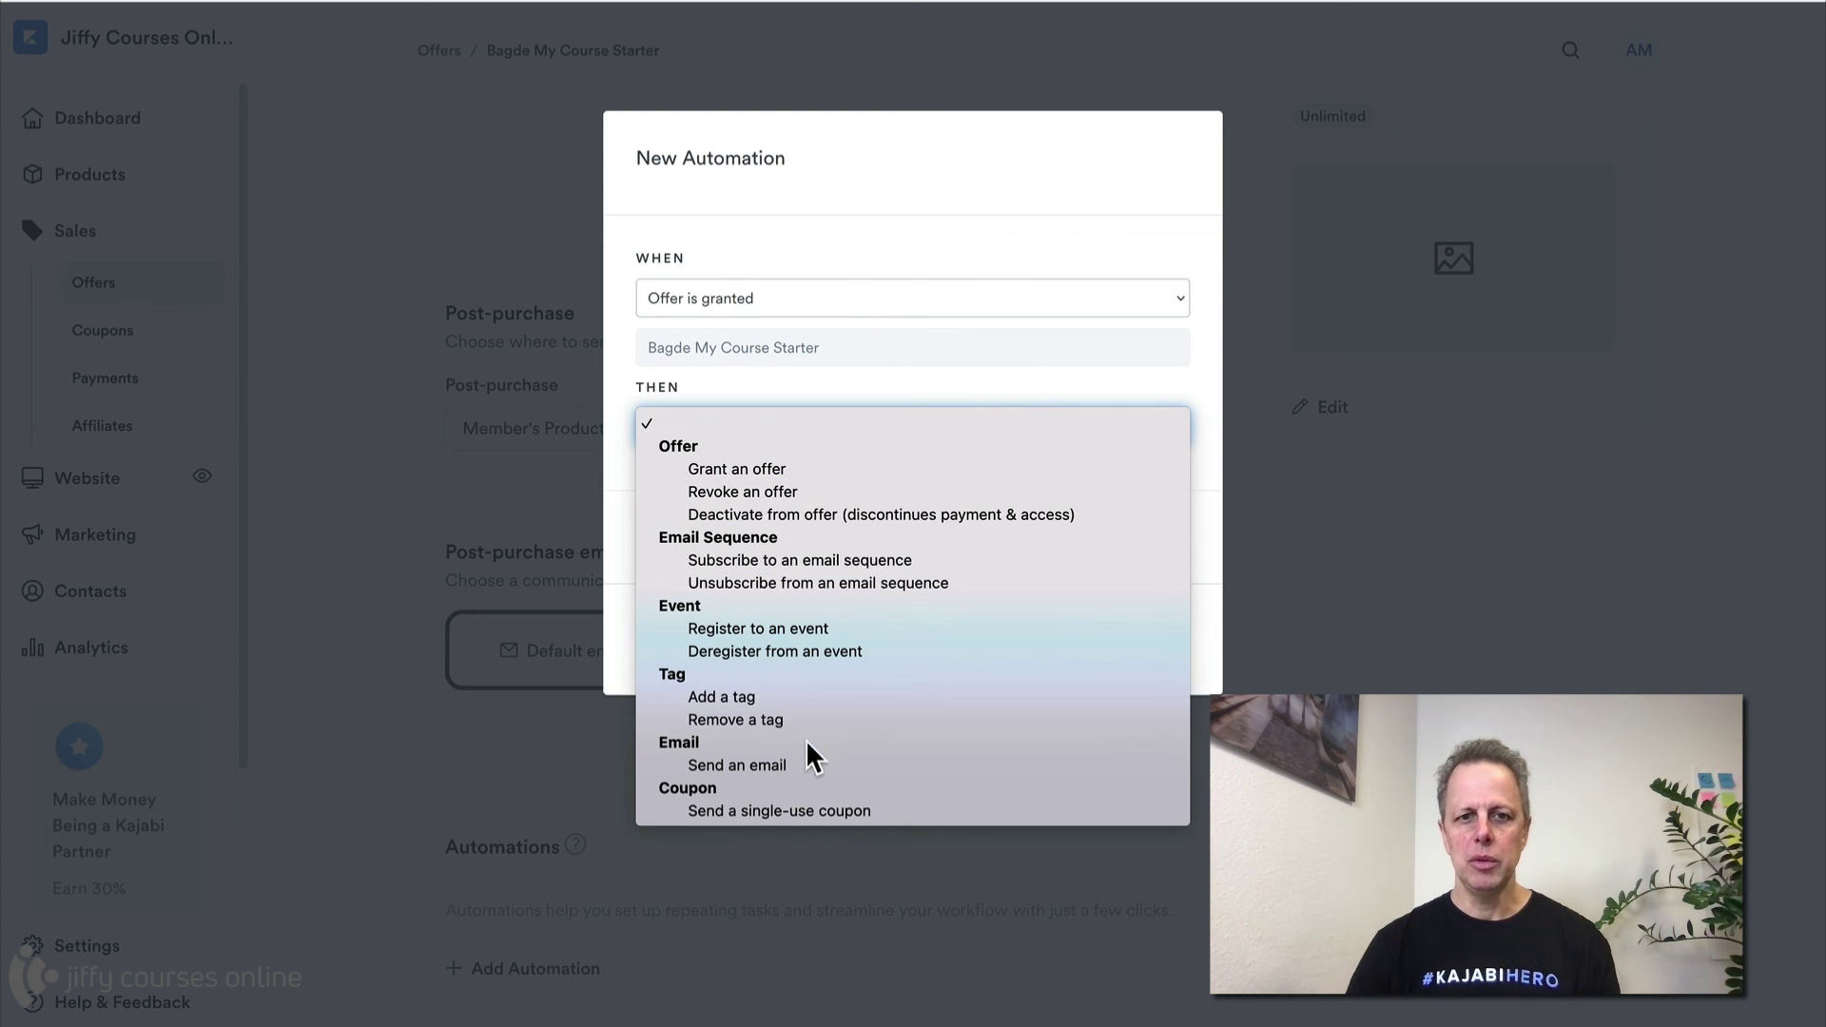
left_click(737, 764)
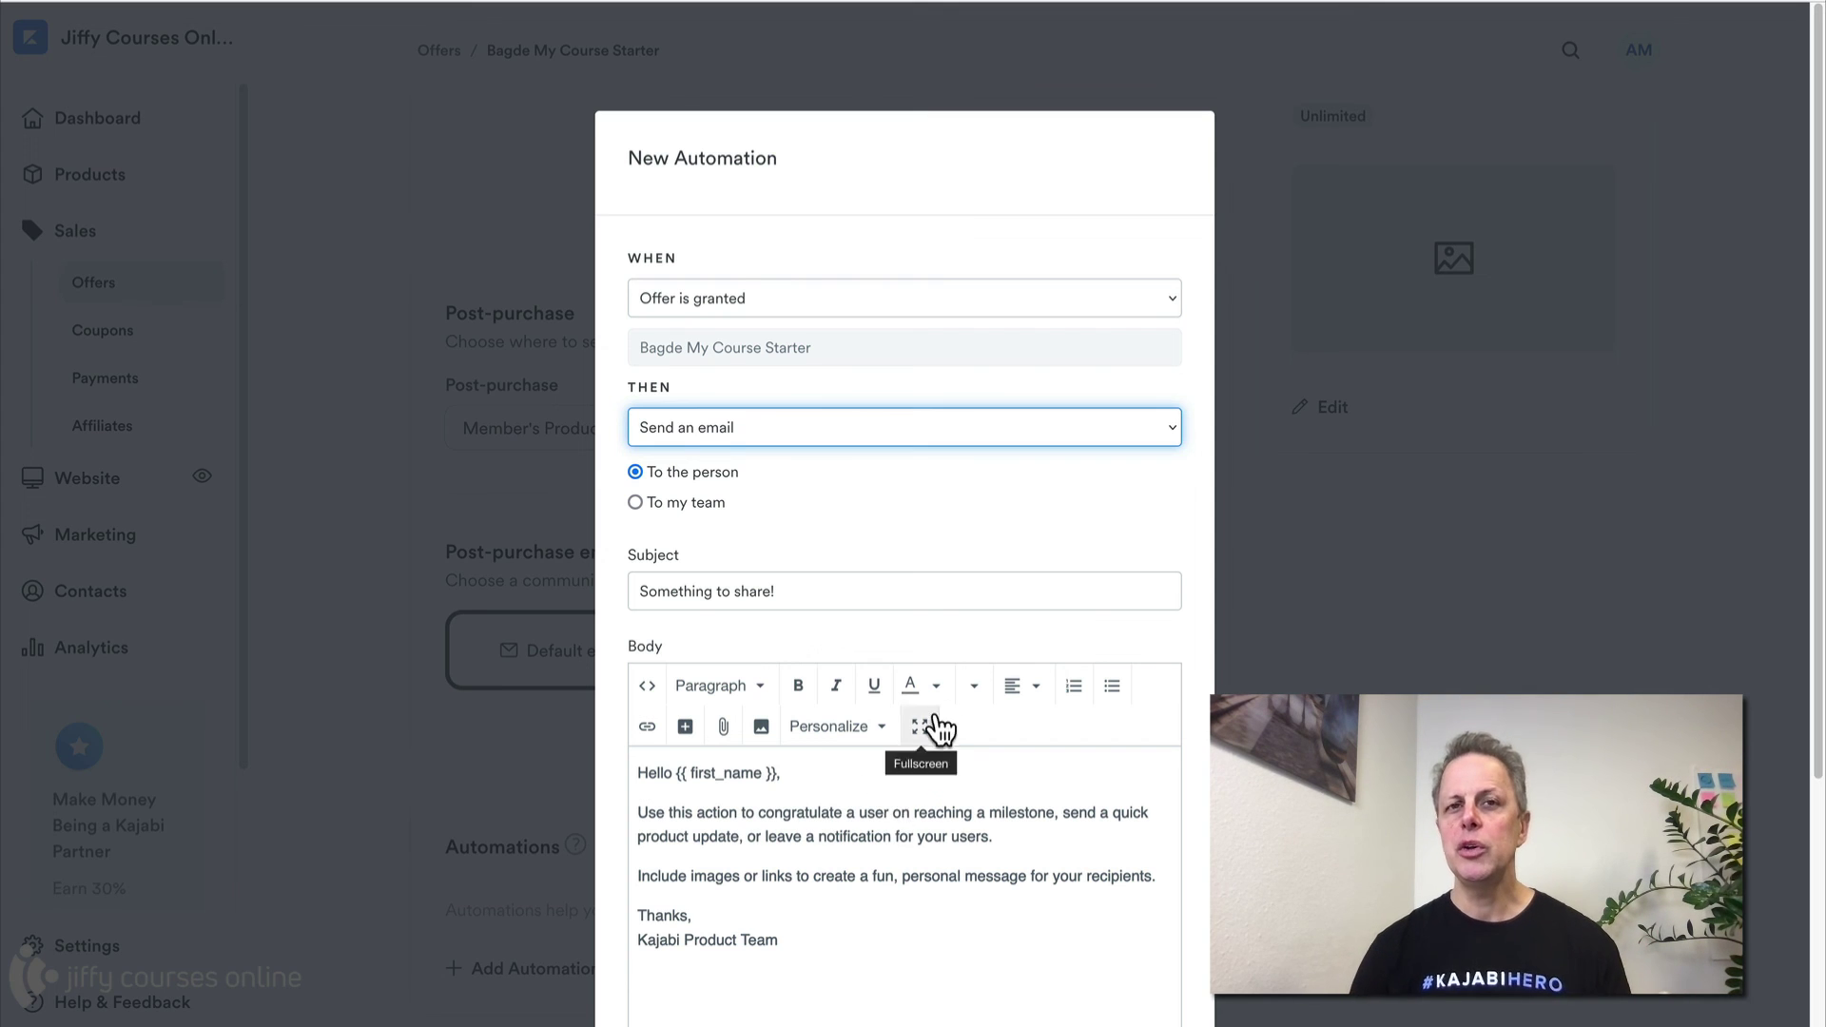
Step: Look through the automation email's body and its image upload options without adding a file
scroll(942, 700, "down", 3)
scroll(941, 700, "down", 1)
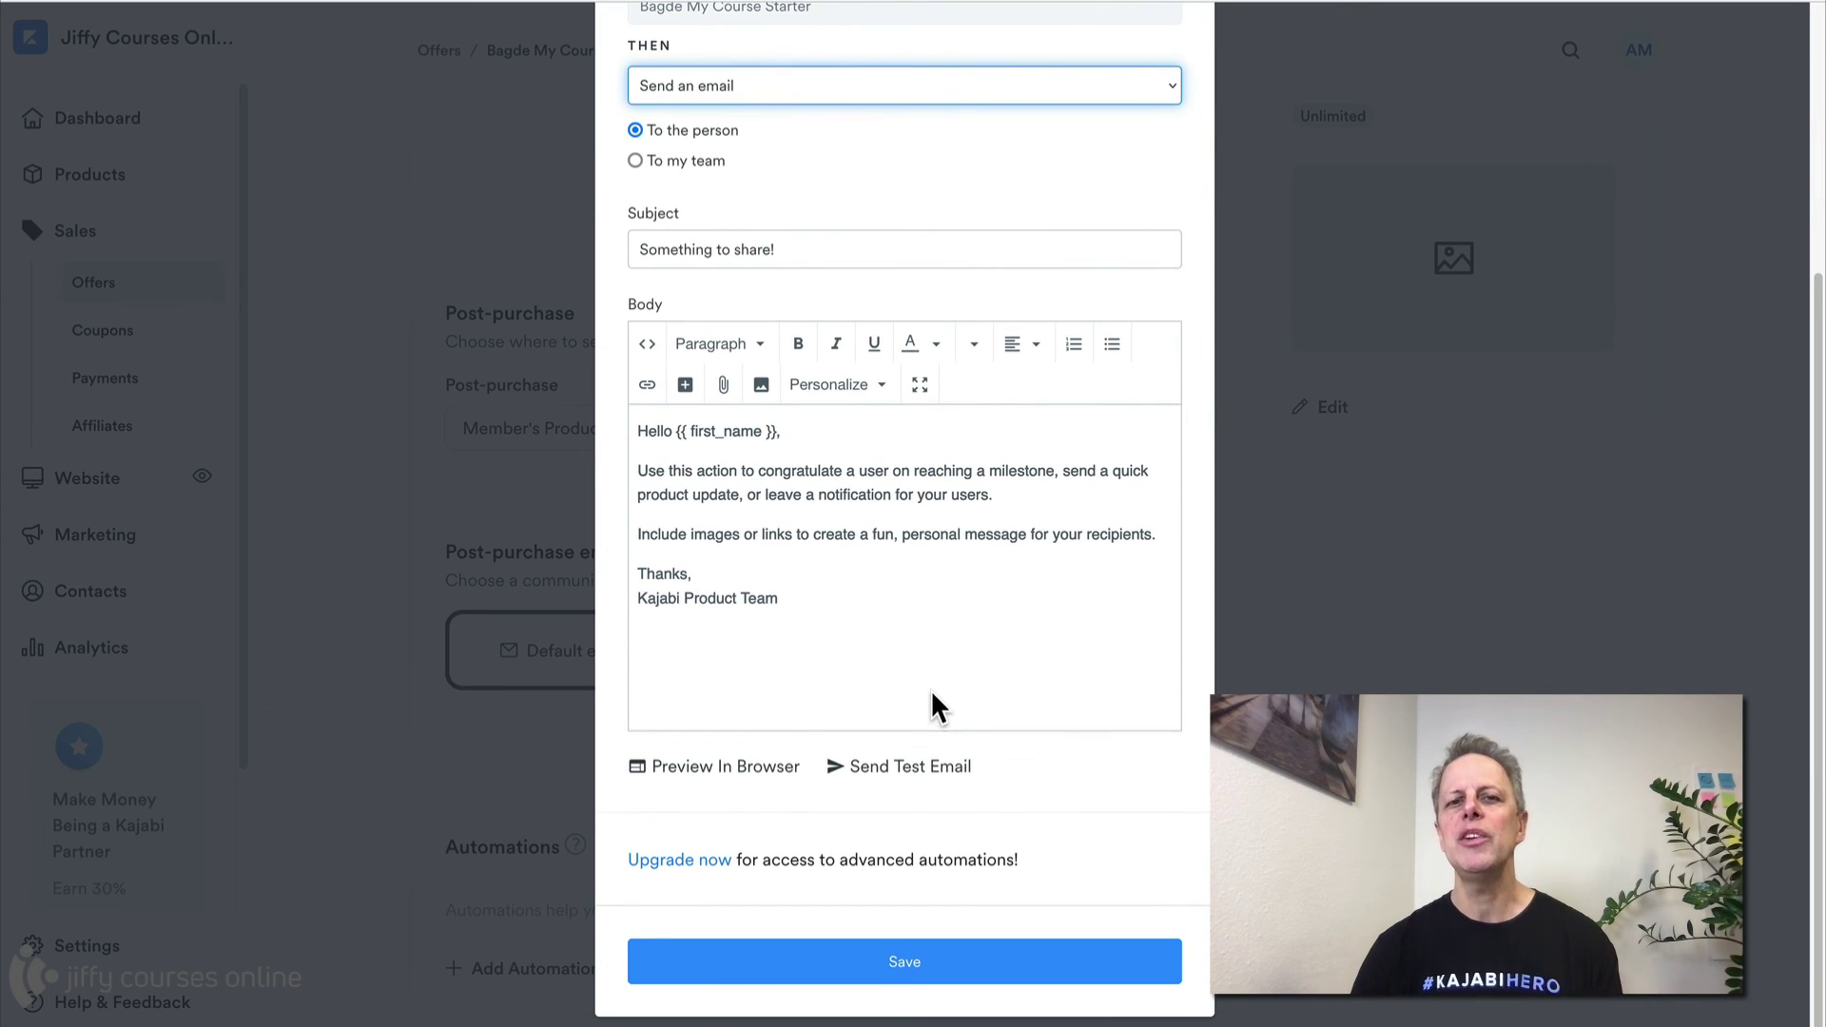
left_click(795, 476)
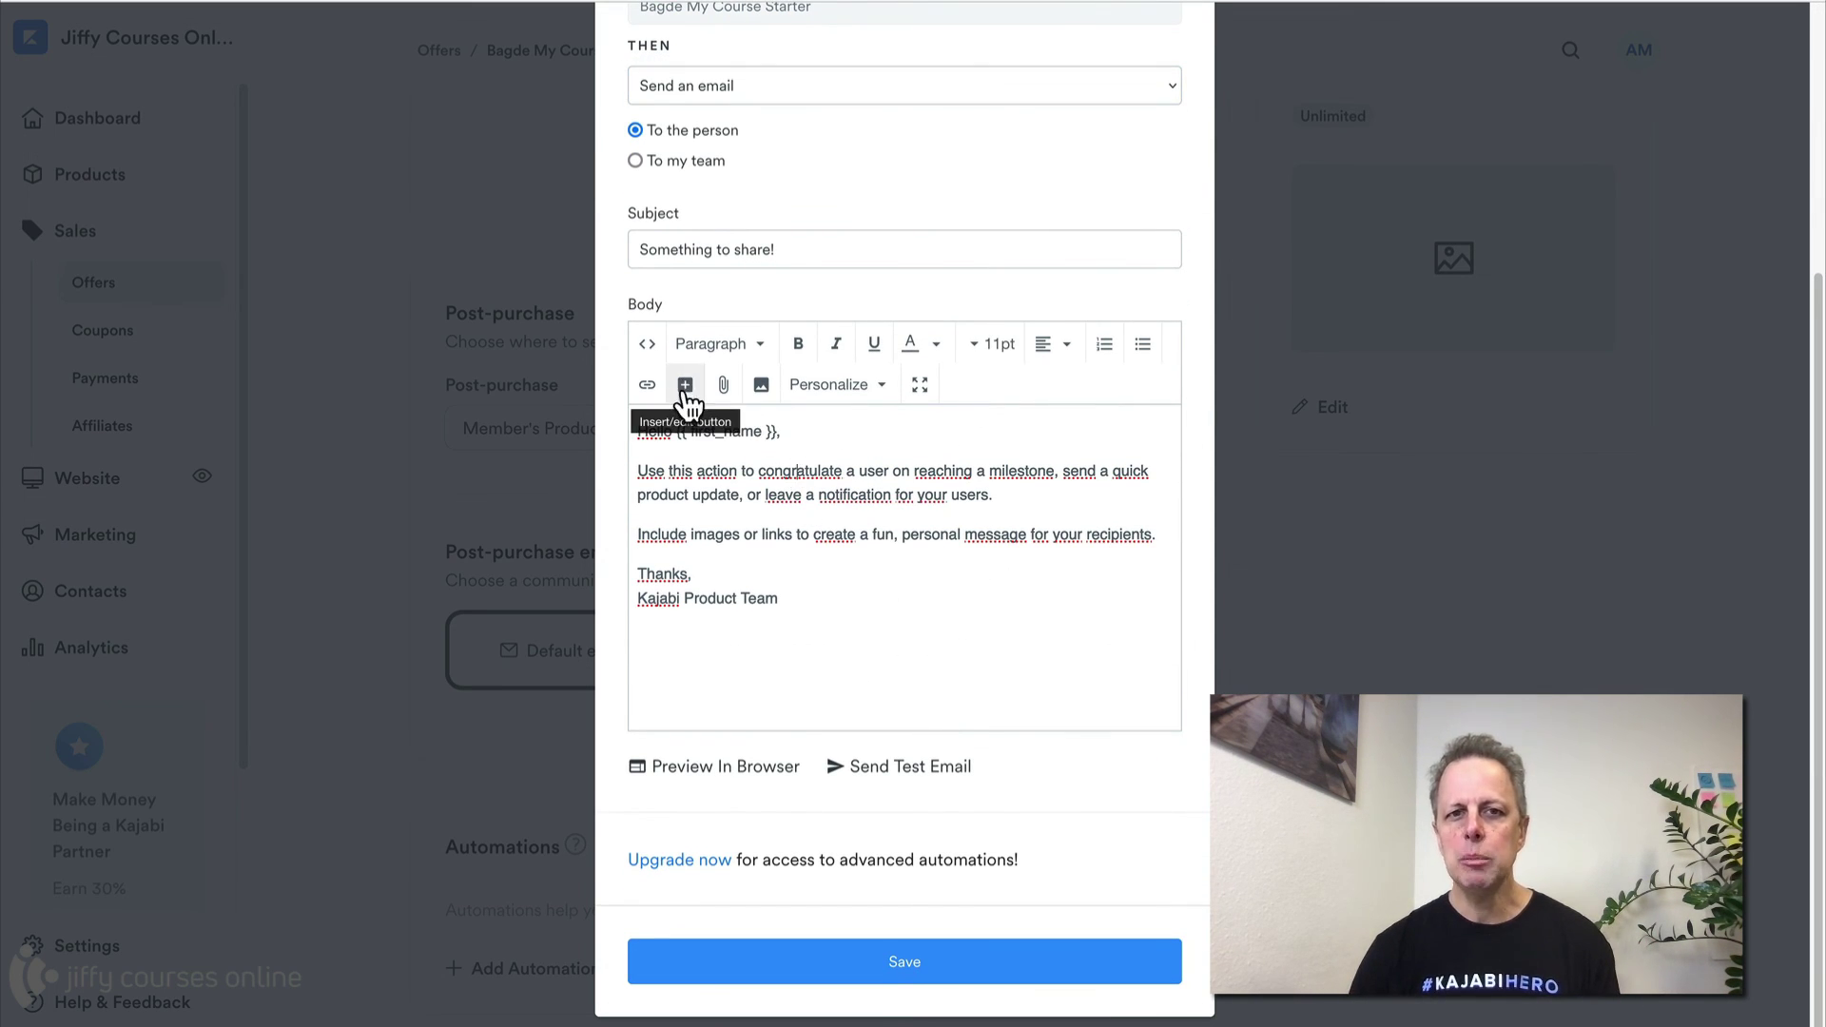
left_click(760, 385)
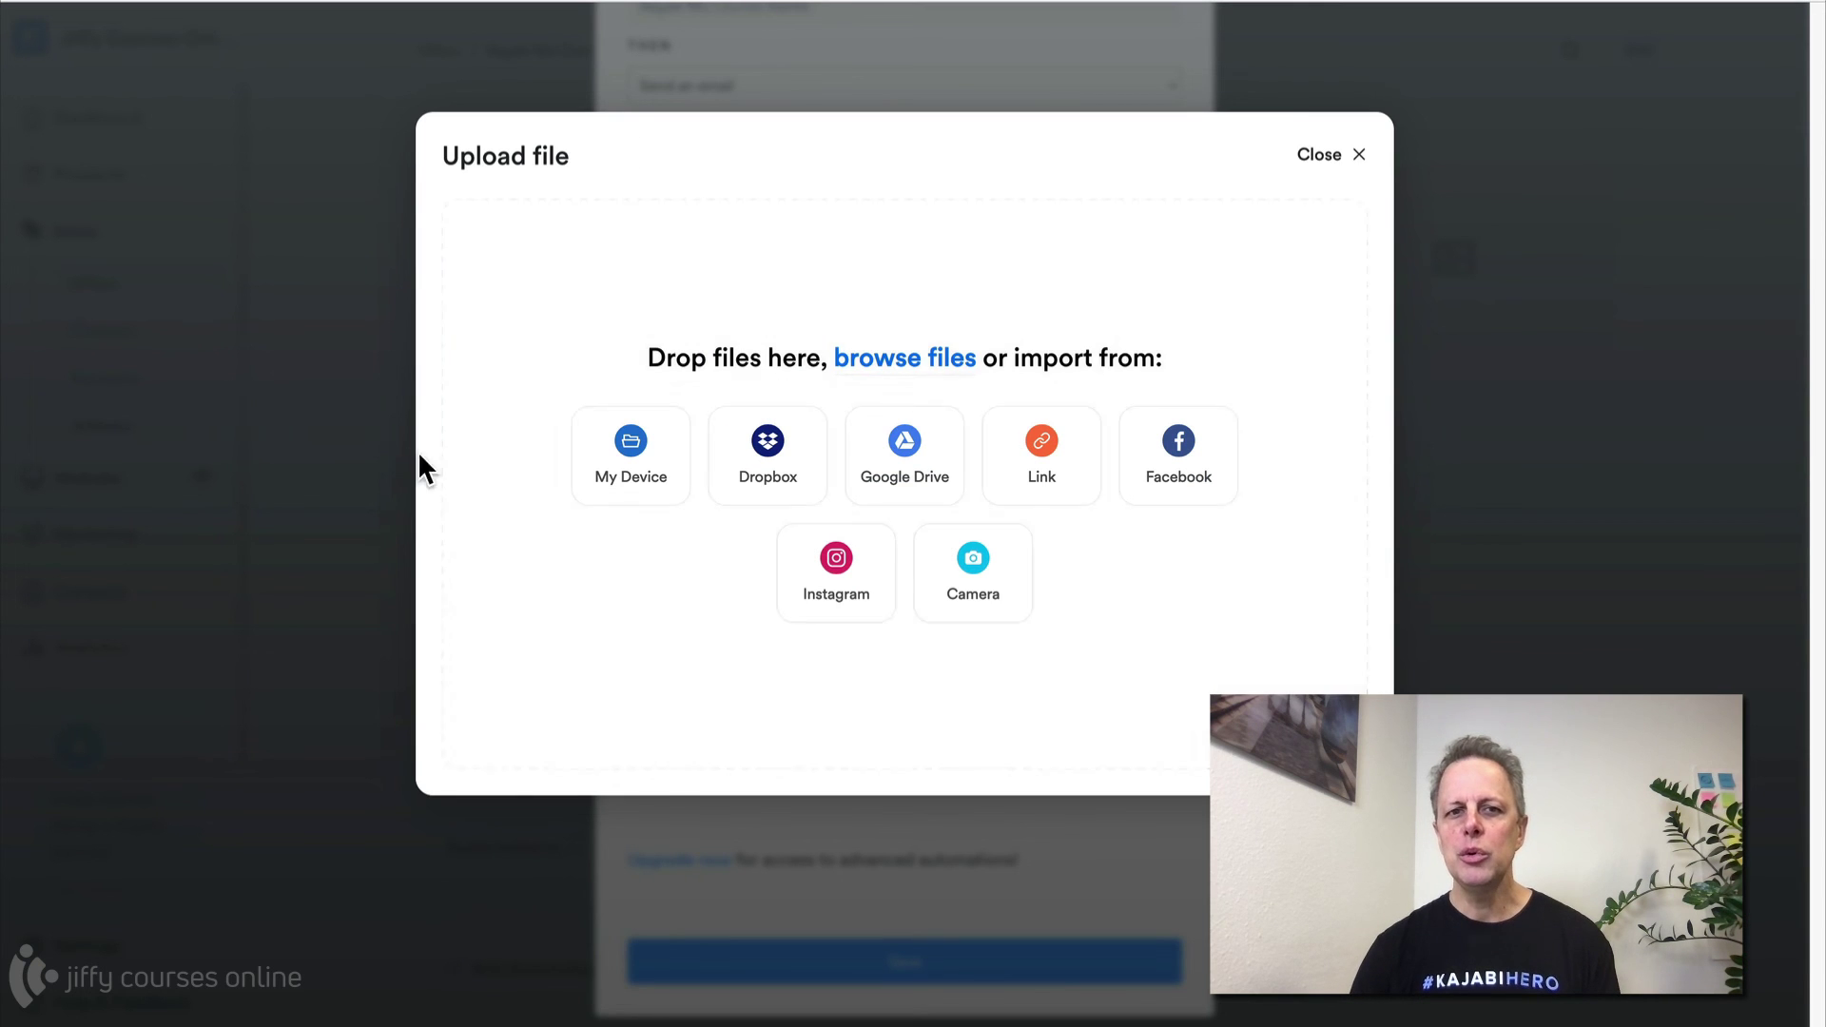
left_click(1322, 158)
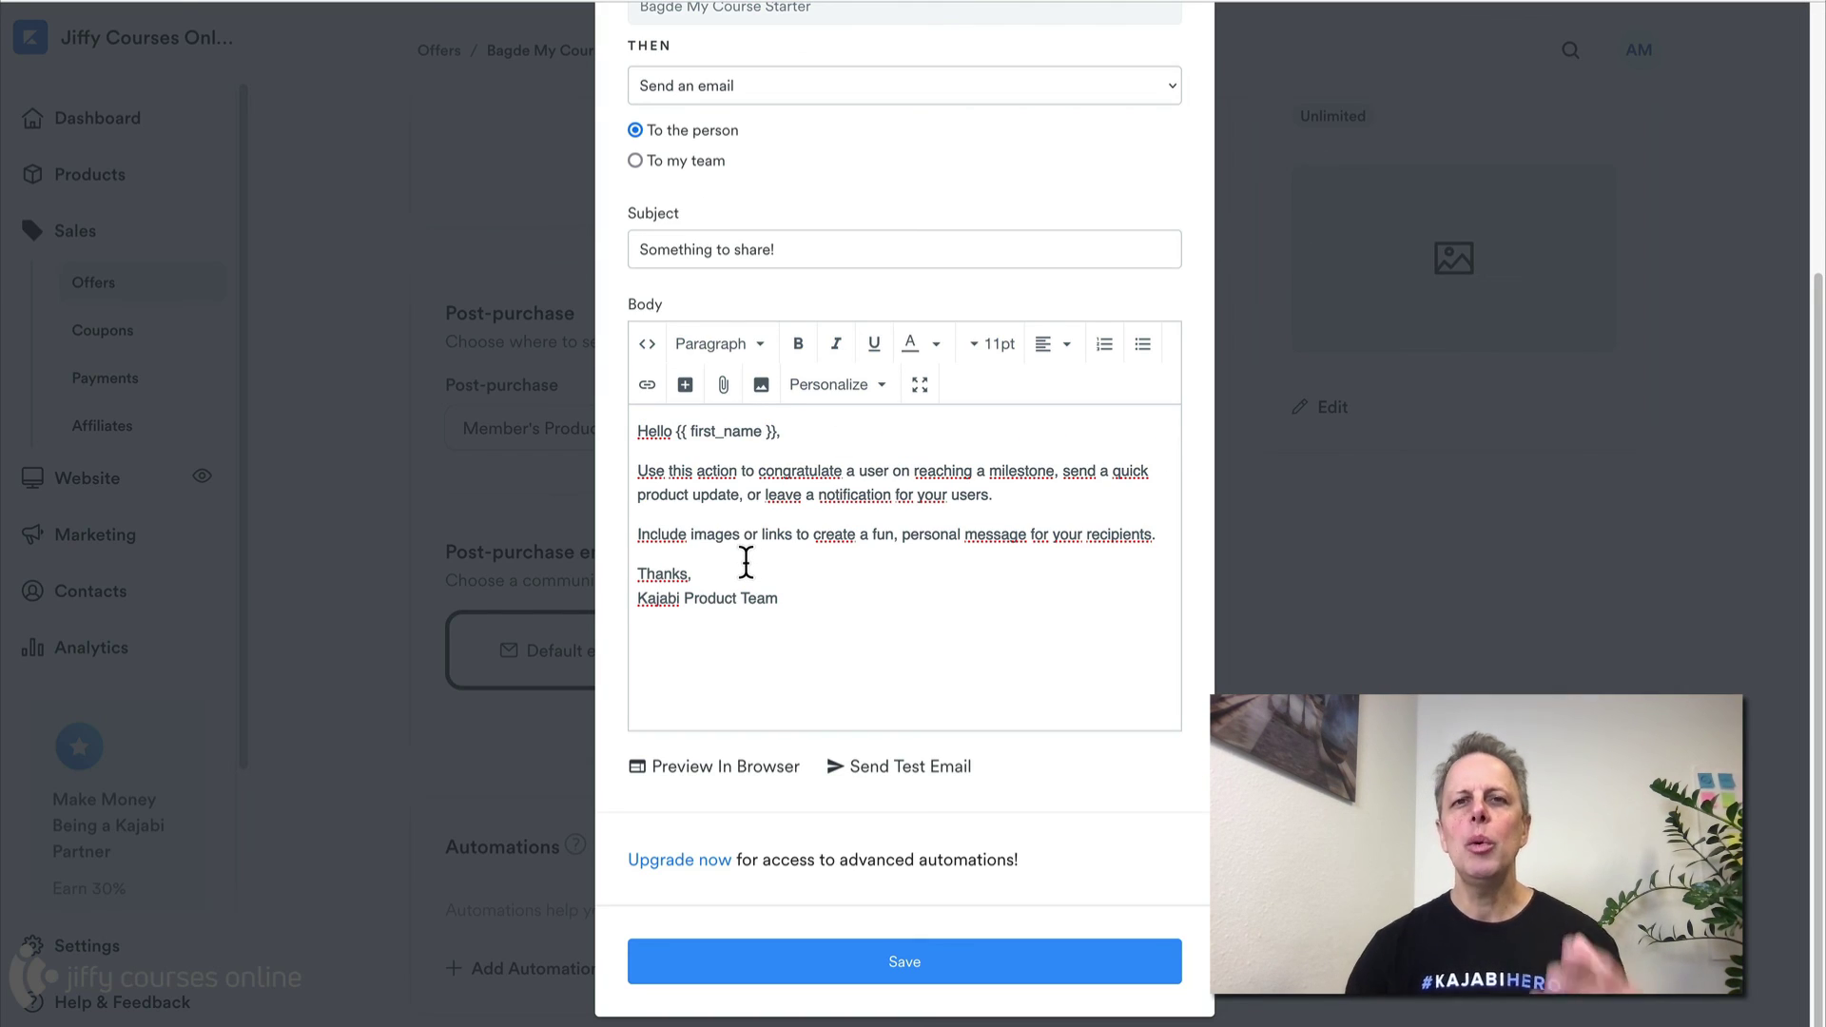